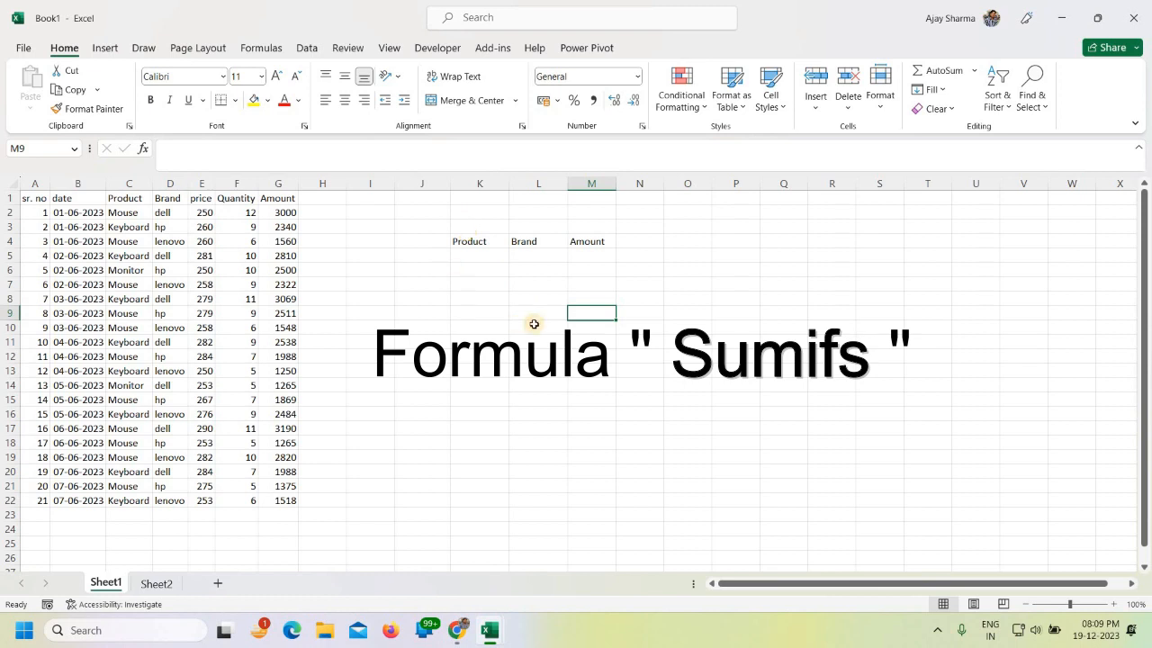
- On Sheet2, enter the column headers name, Salary and Status in cells B3 to D3
{"action": "left_click", "coordinate": [535, 326]}
{"action": "left_click", "coordinate": [155, 584]}
{"action": "left_click", "coordinate": [497, 386]}
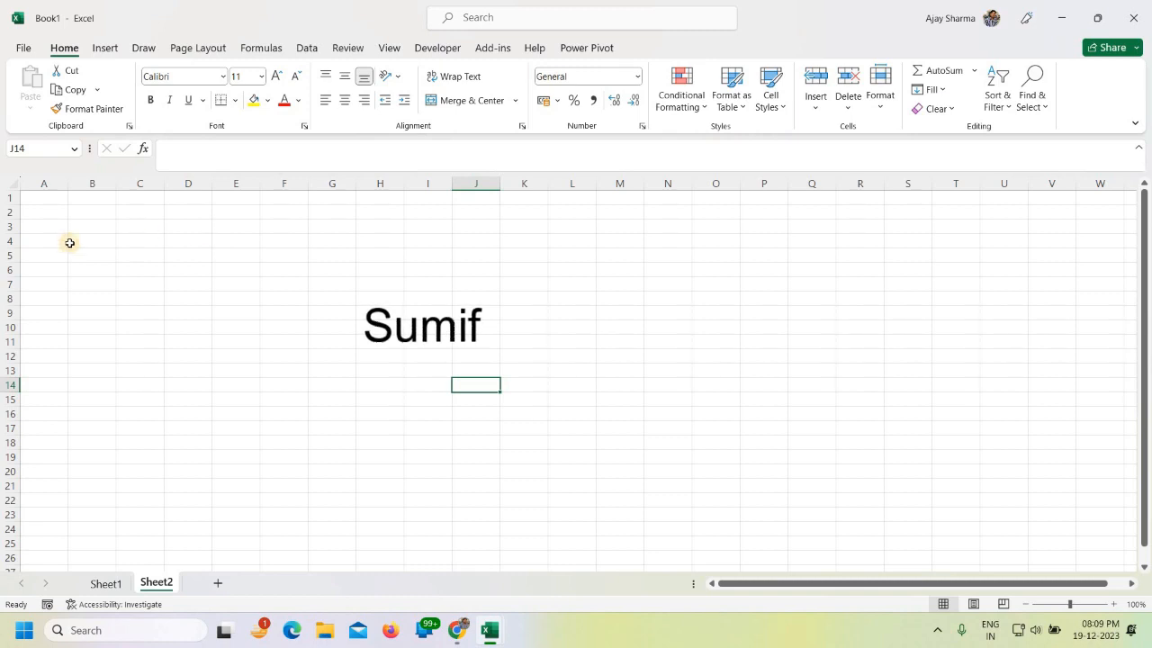
{"action": "left_click", "coordinate": [105, 227]}
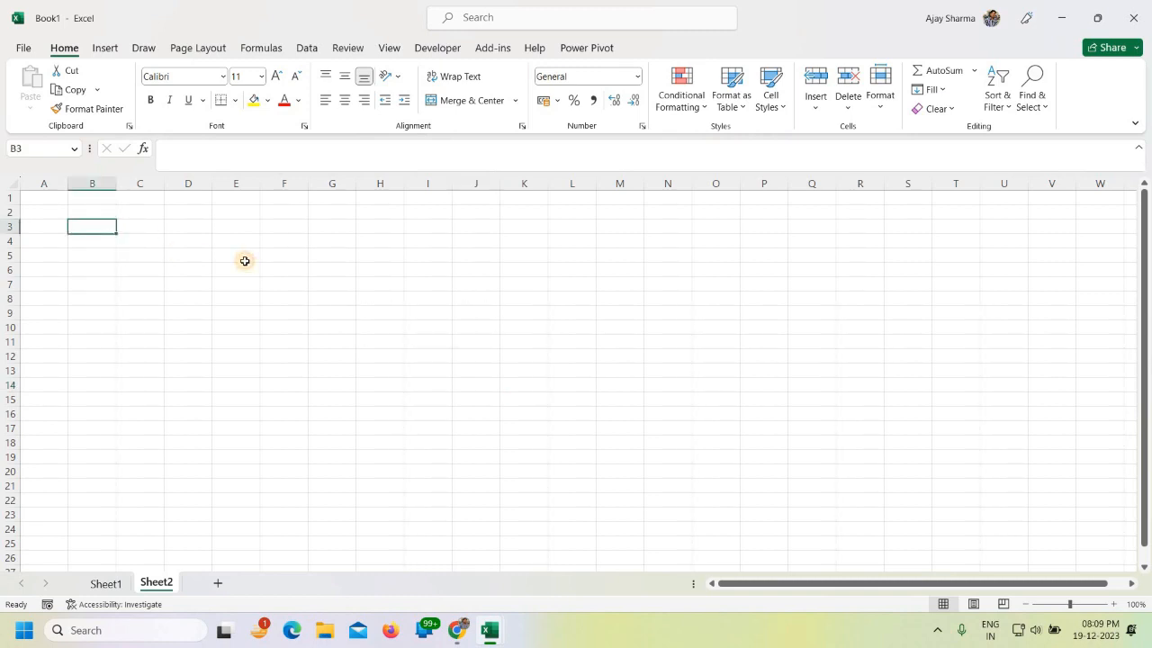
{"action": "type", "text": "name"}
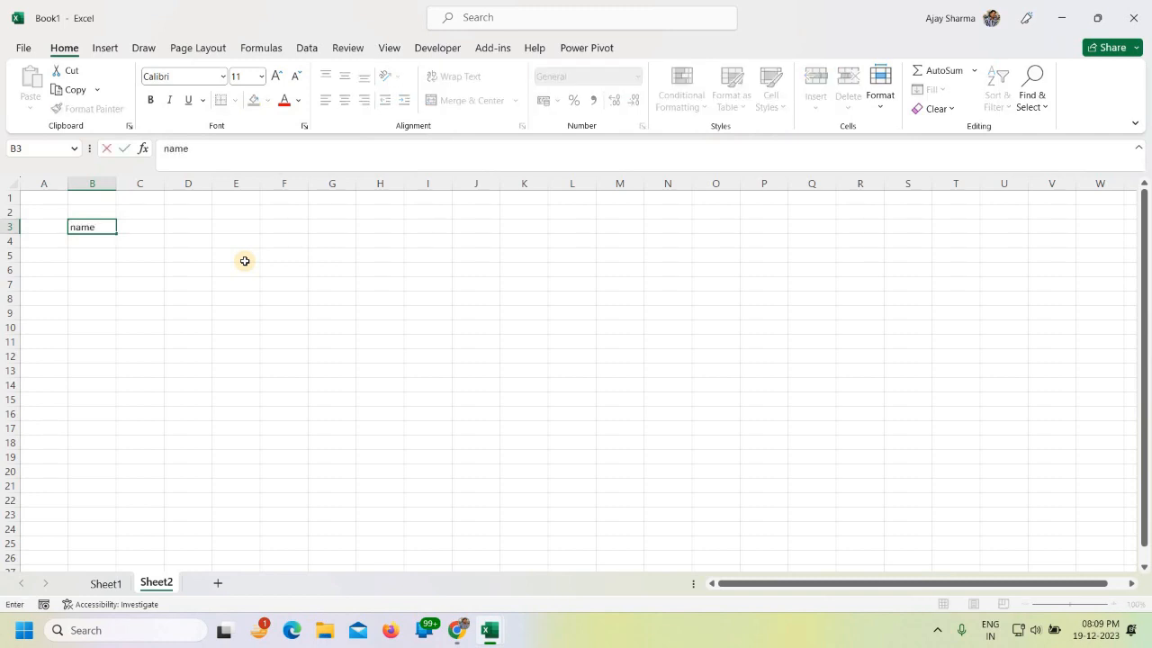
{"action": "key", "text": "Tab"}
{"action": "type", "text": "Salary"}
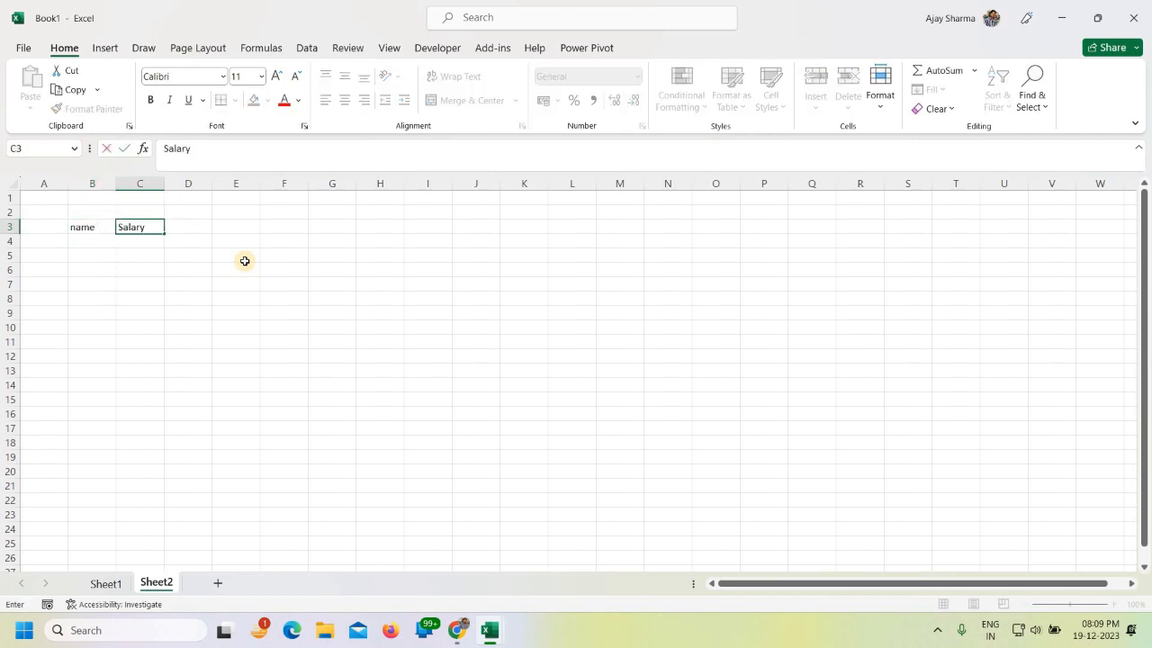
{"action": "key", "text": "Tab"}
{"action": "type", "text": "Status"}
{"action": "key", "text": "Return"}
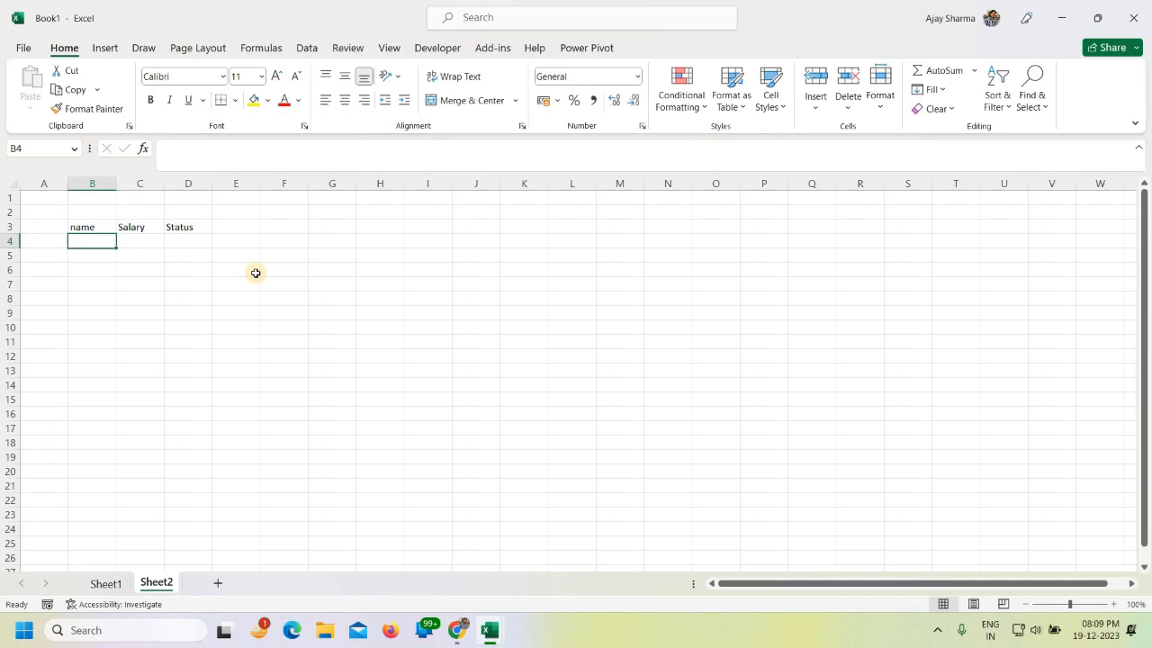
- Fill the name column from B4 to B15 with the month series Jan to Dec
{"action": "type", "text": "Jan"}
{"action": "key", "text": "Return"}
{"action": "left_click", "coordinate": [83, 243]}
{"action": "left_click_drag", "start_coordinate": [116, 249], "coordinate": [116, 404]}
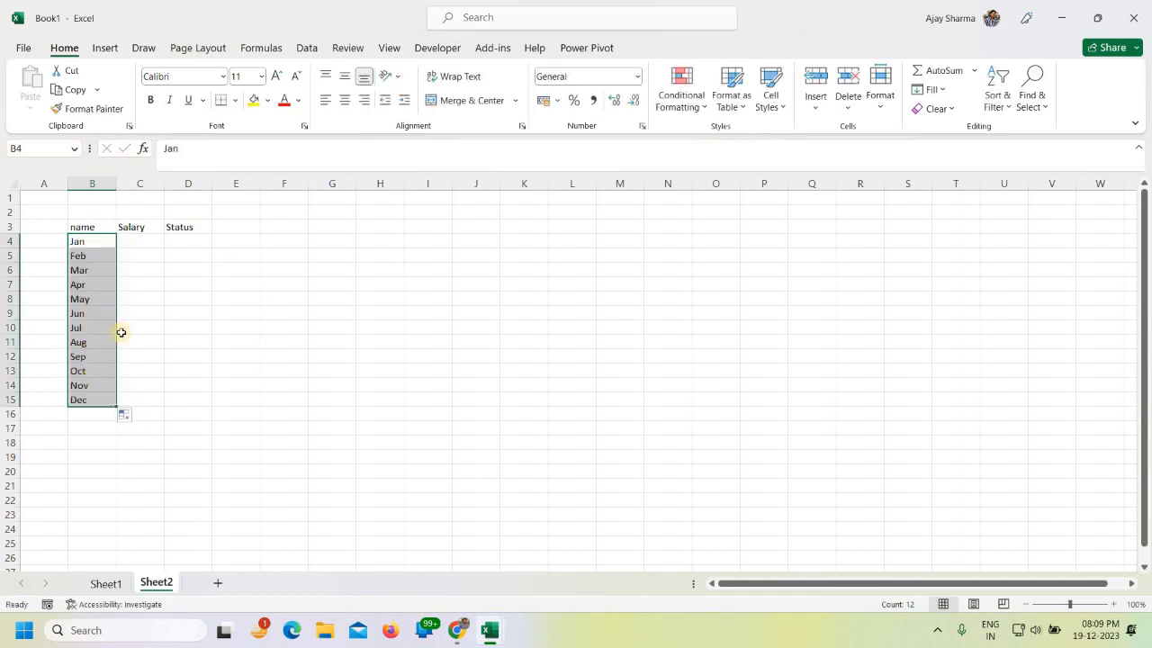
- Enter the formula =RANDBETWEEN(20000,40000) in C4 as the salary for Jan
{"action": "left_click", "coordinate": [140, 241]}
{"action": "scroll", "coordinate": [103, 244], "scroll_direction": "up", "scroll_amount": 3}
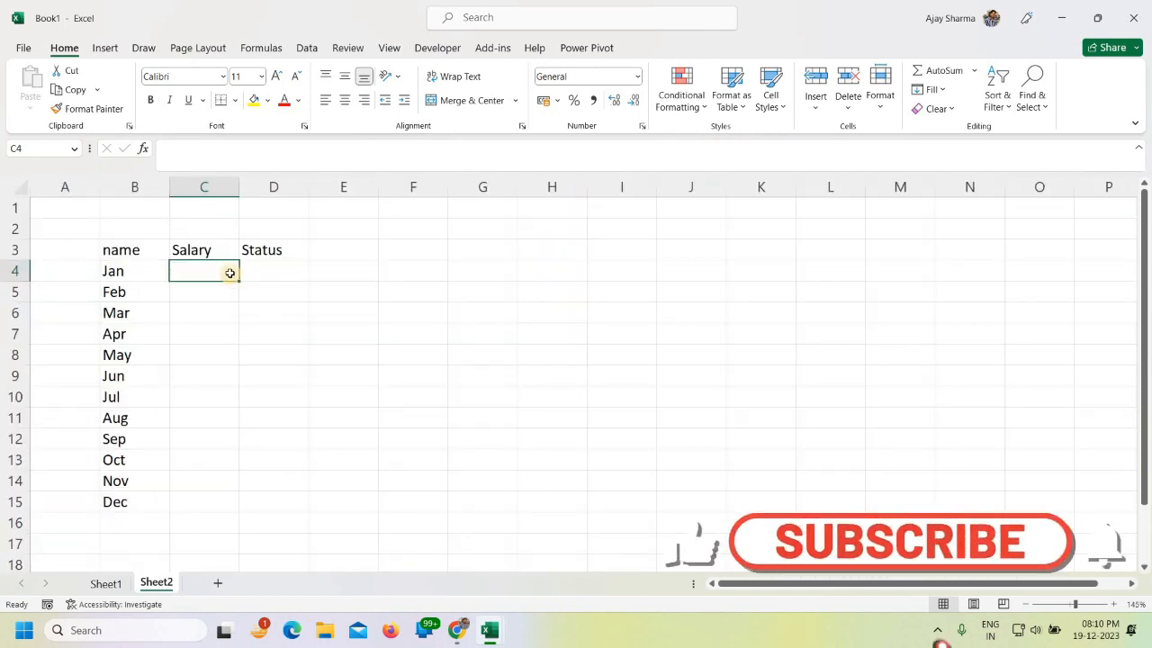
{"action": "type", "text": "="}
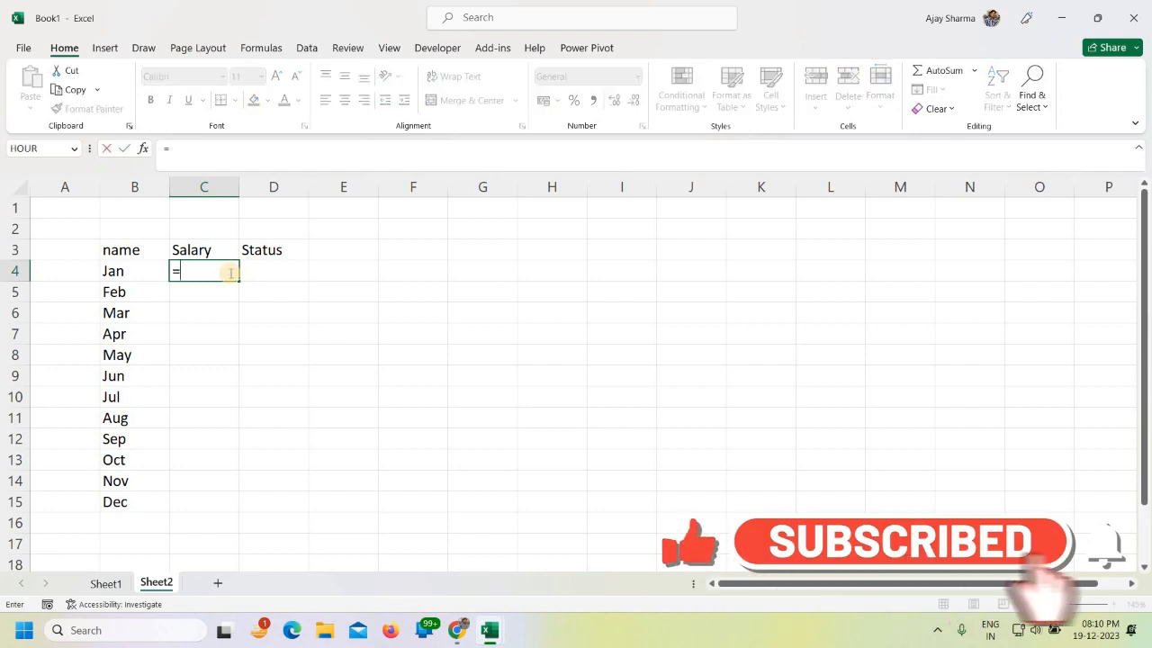
{"action": "type", "text": "rand"}
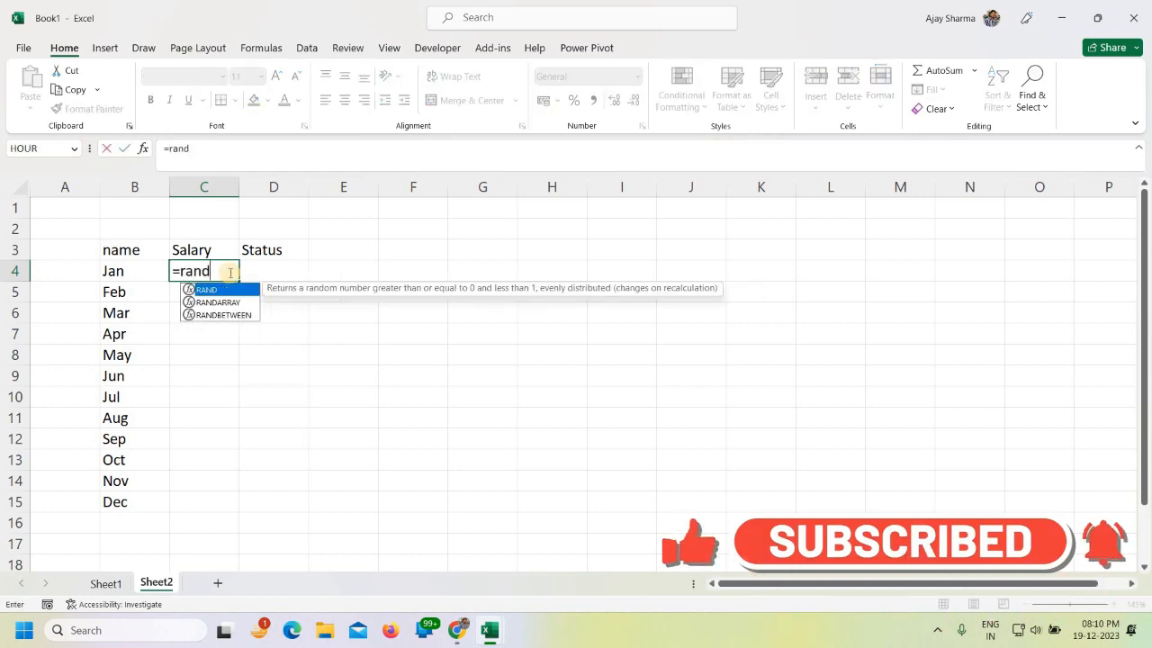
{"action": "type", "text": "b"}
{"action": "key", "text": "Tab"}
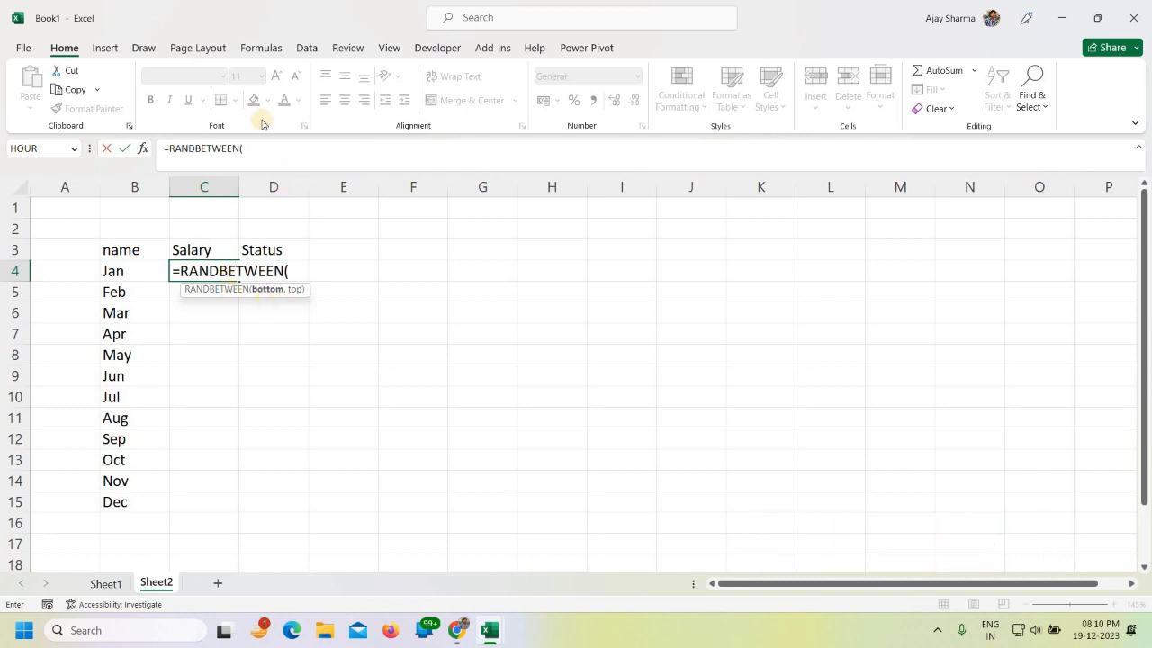
{"action": "left_click", "coordinate": [303, 48]}
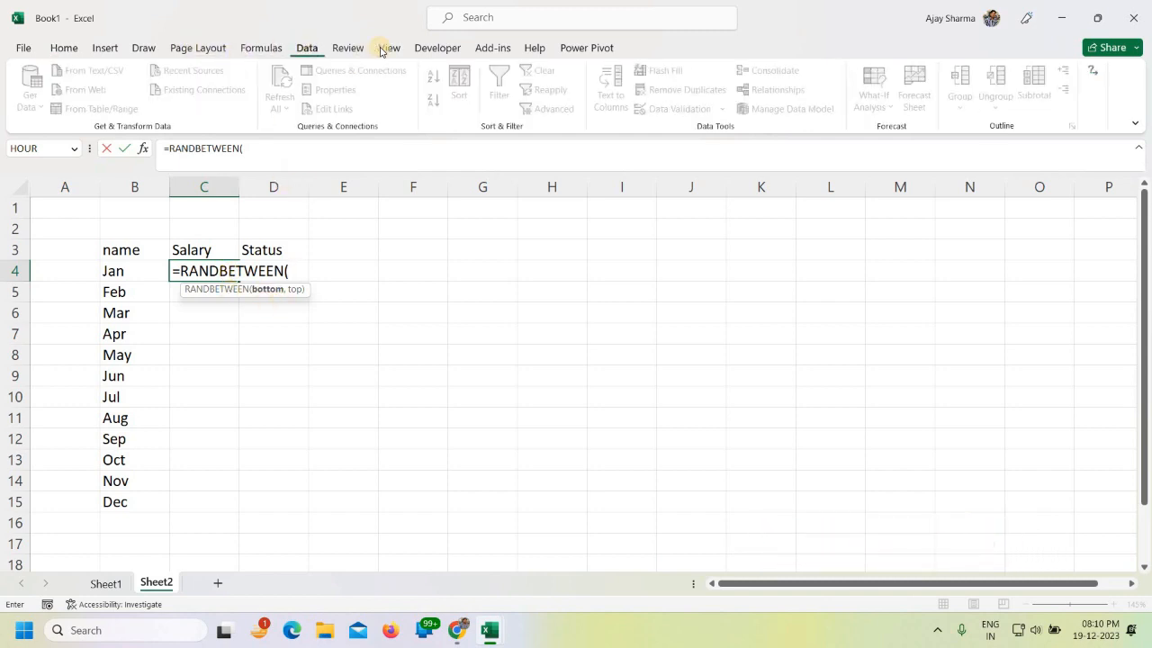
{"action": "left_click", "coordinate": [143, 47]}
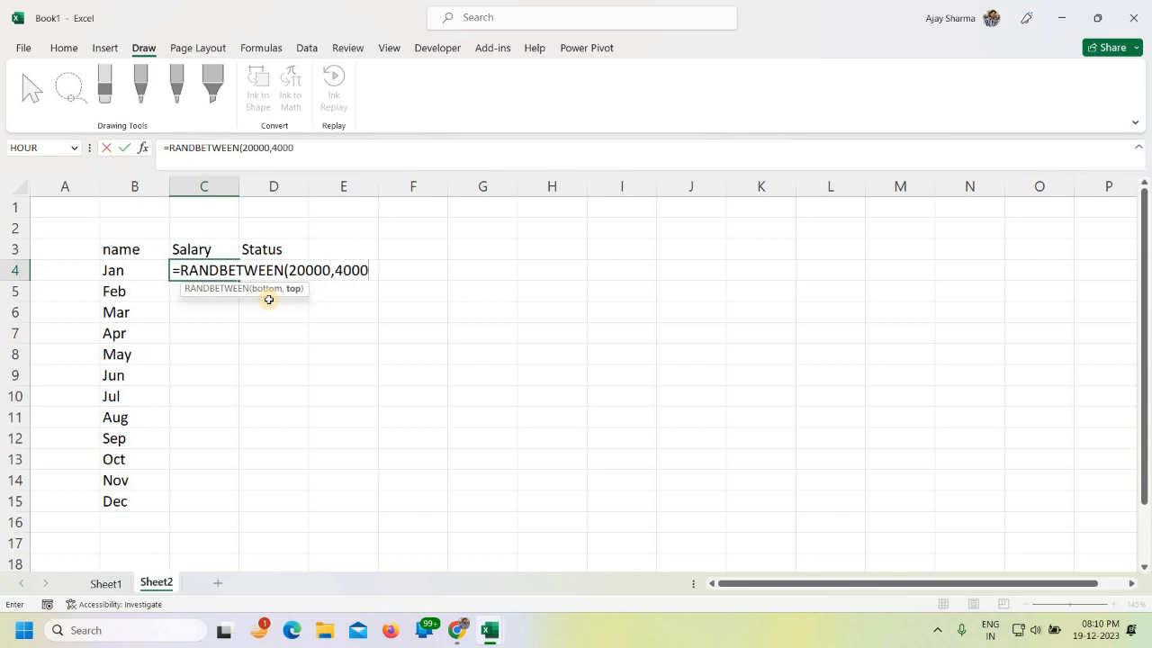
{"action": "type", "text": ")"}
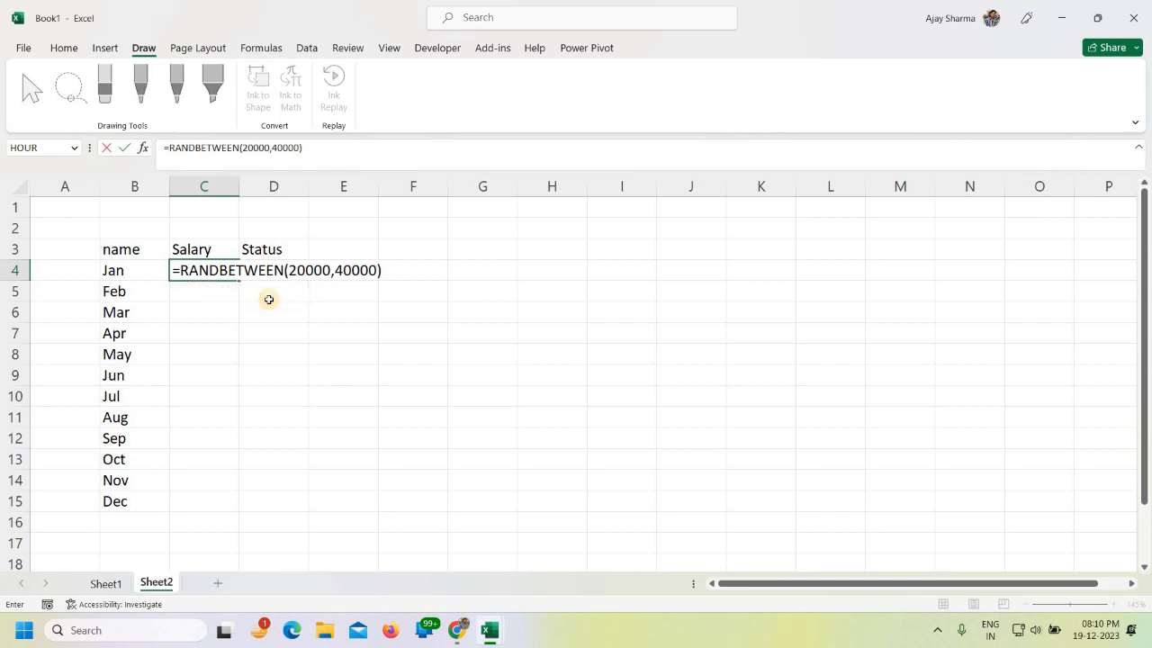
{"action": "key", "text": "Return"}
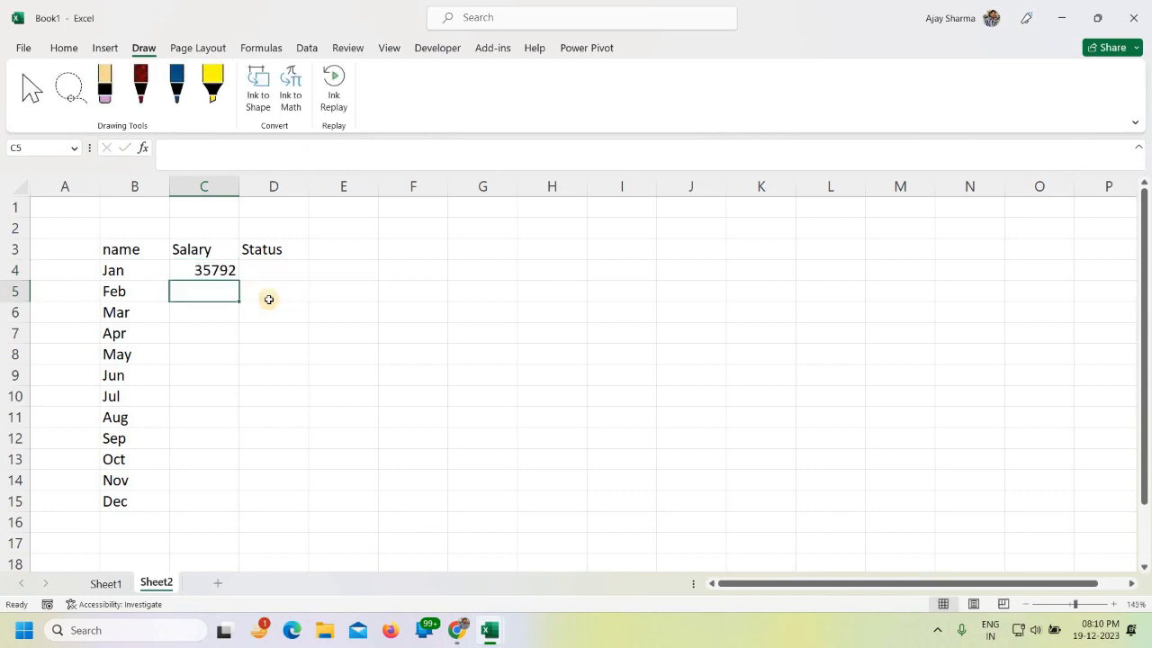
{"action": "left_click", "coordinate": [231, 269]}
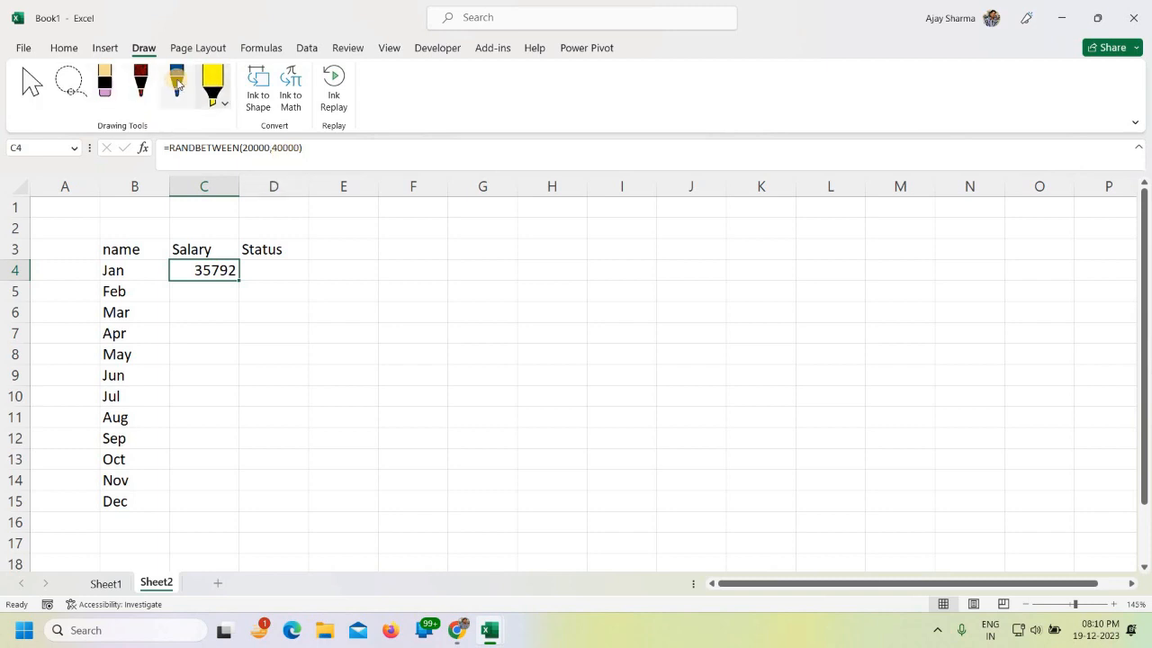
{"action": "left_click", "coordinate": [140, 83]}
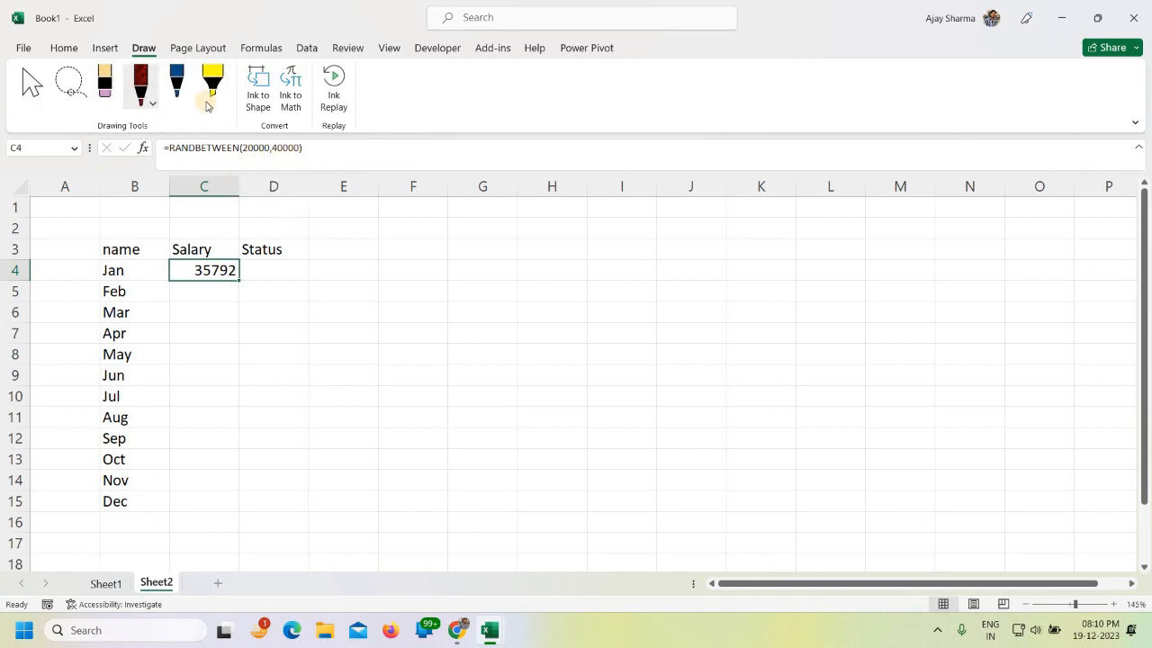
{"action": "left_click", "coordinate": [178, 84]}
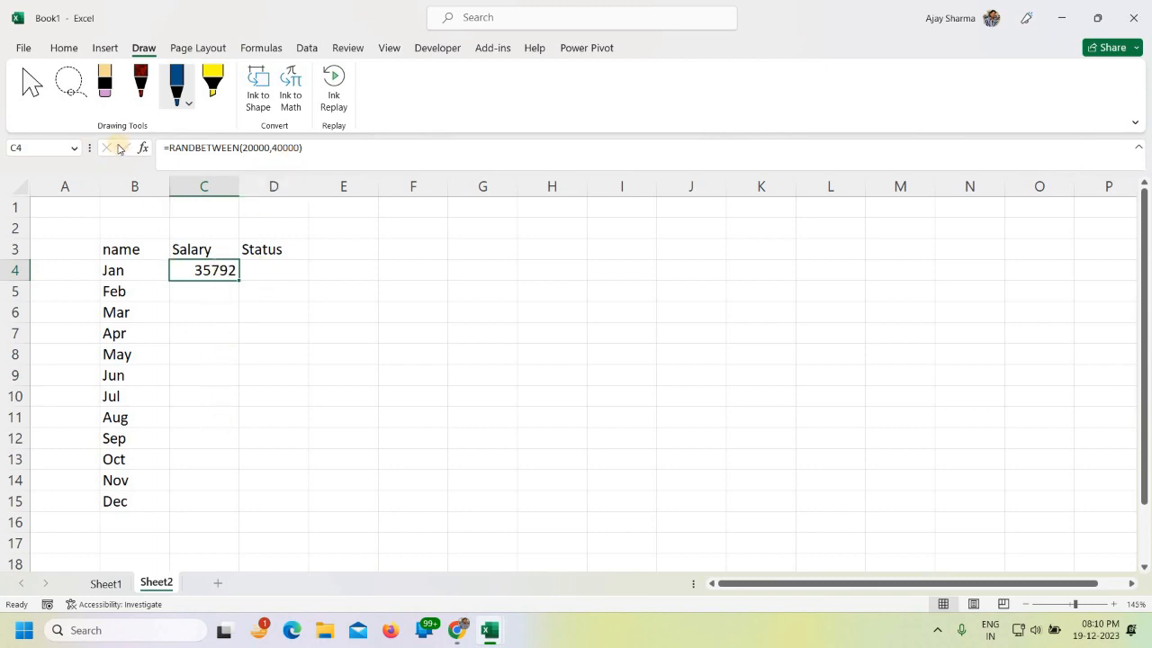
{"action": "key", "text": "Escape"}
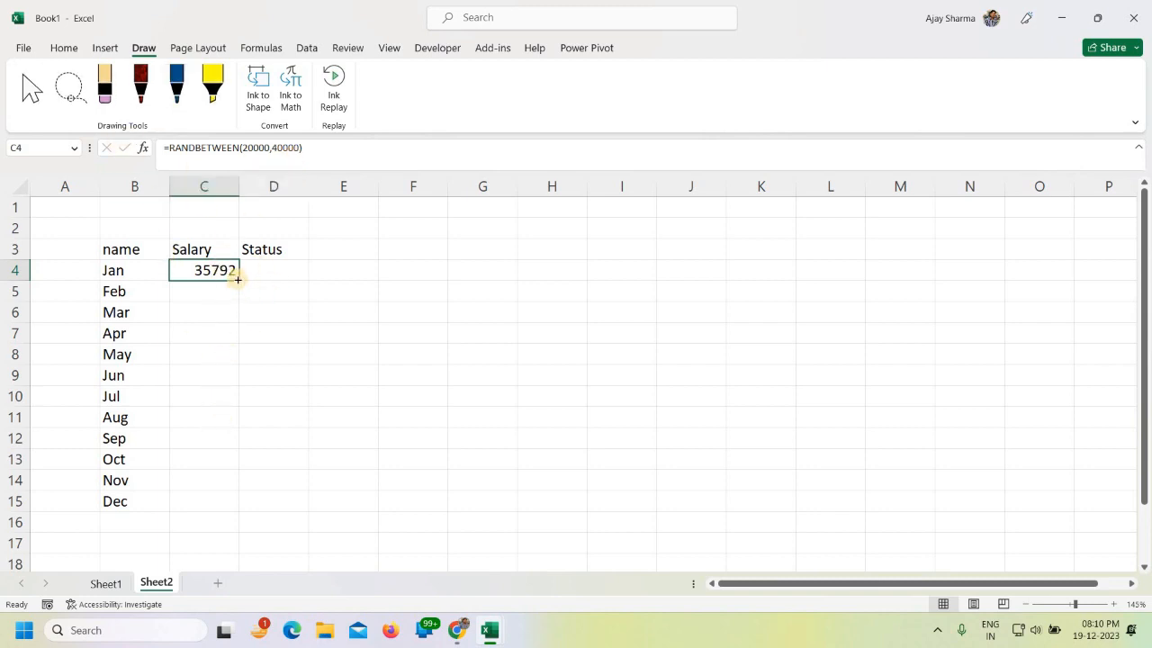
- Fill the salary formula down to C15 and replace the formulas in C4:C15 with their values using Paste Special
{"action": "left_click_drag", "start_coordinate": [236, 280], "coordinate": [234, 512]}
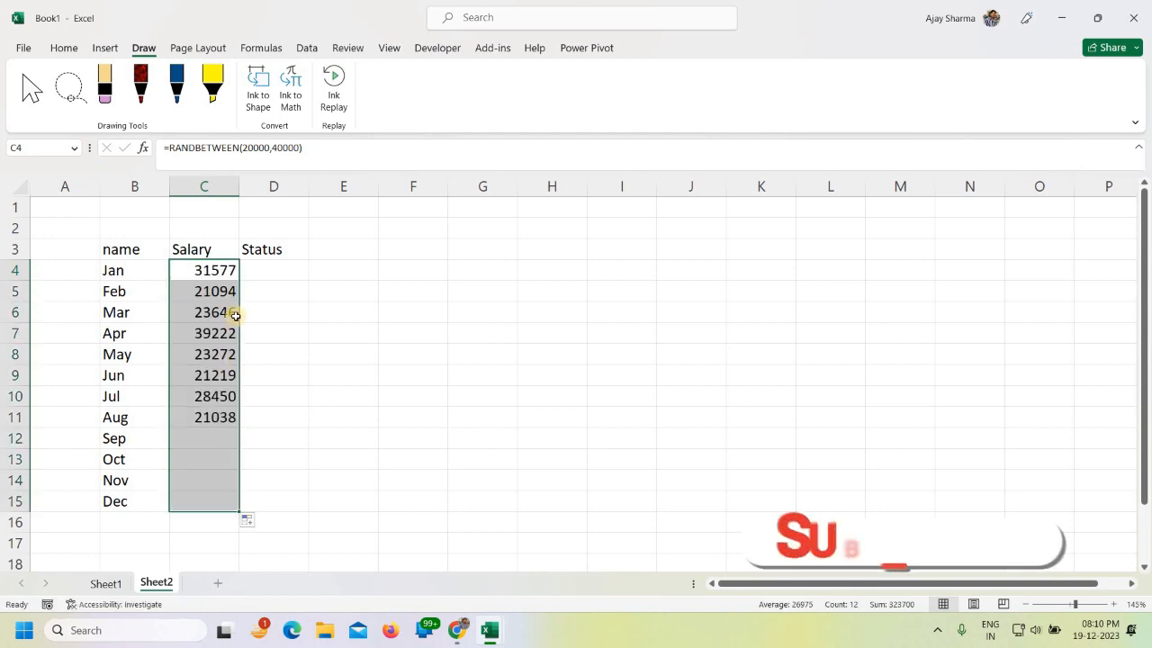
{"action": "key", "text": "ctrl+c"}
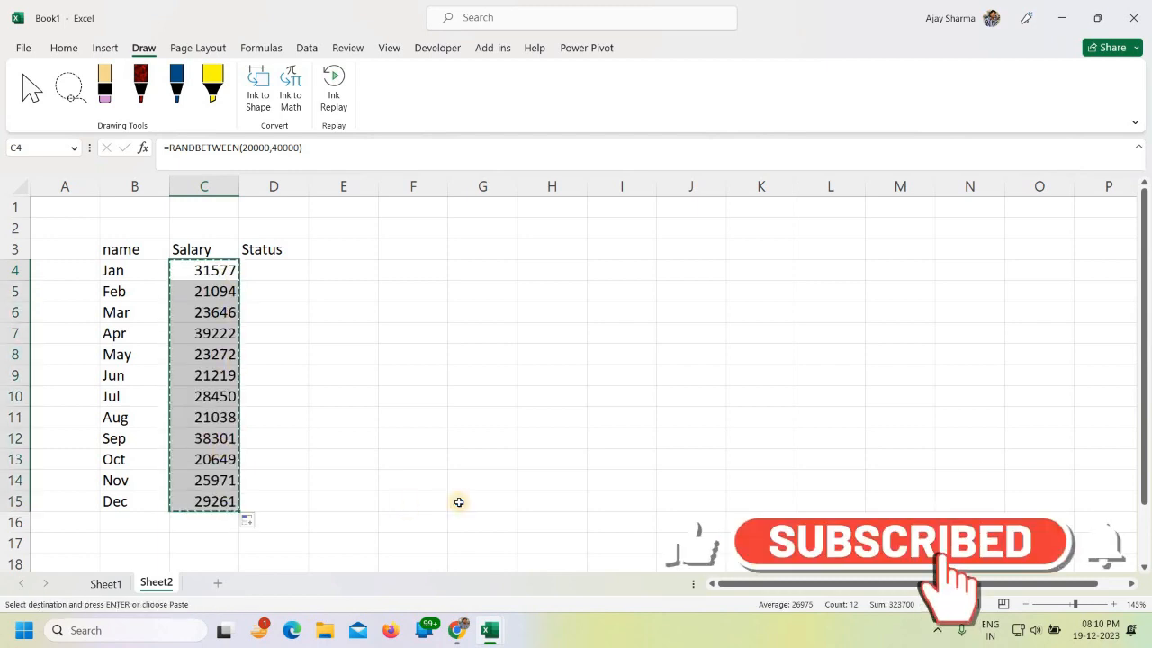
{"action": "key", "text": "ctrl+alt+v"}
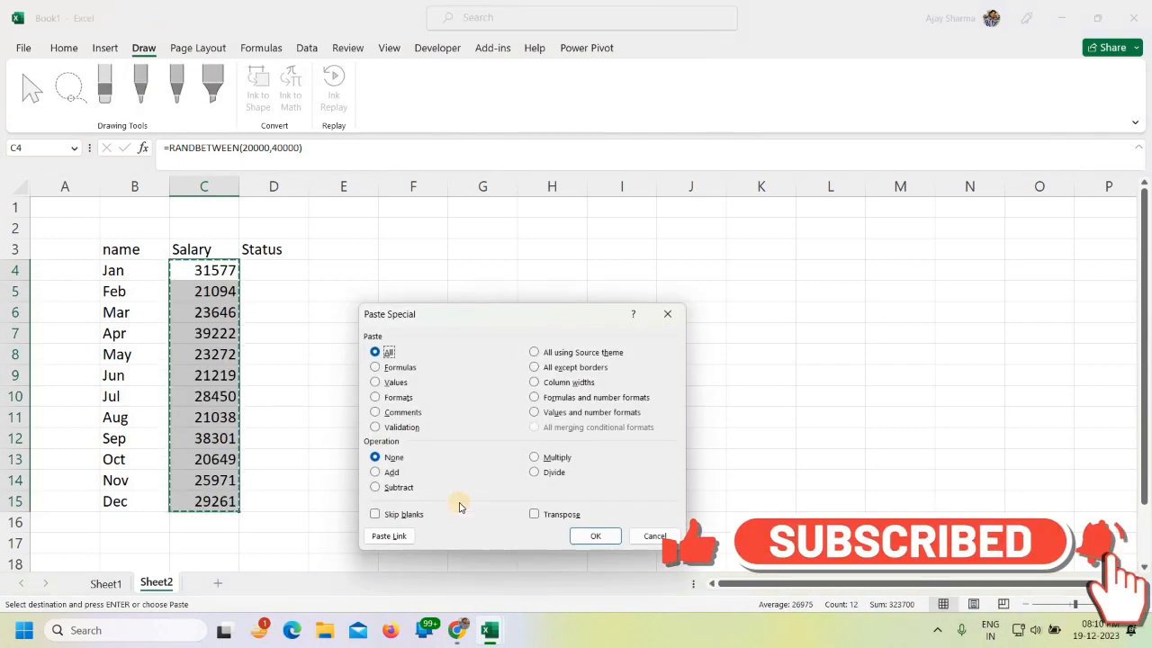
{"action": "key", "text": "Down"}
{"action": "key", "text": "Down"}
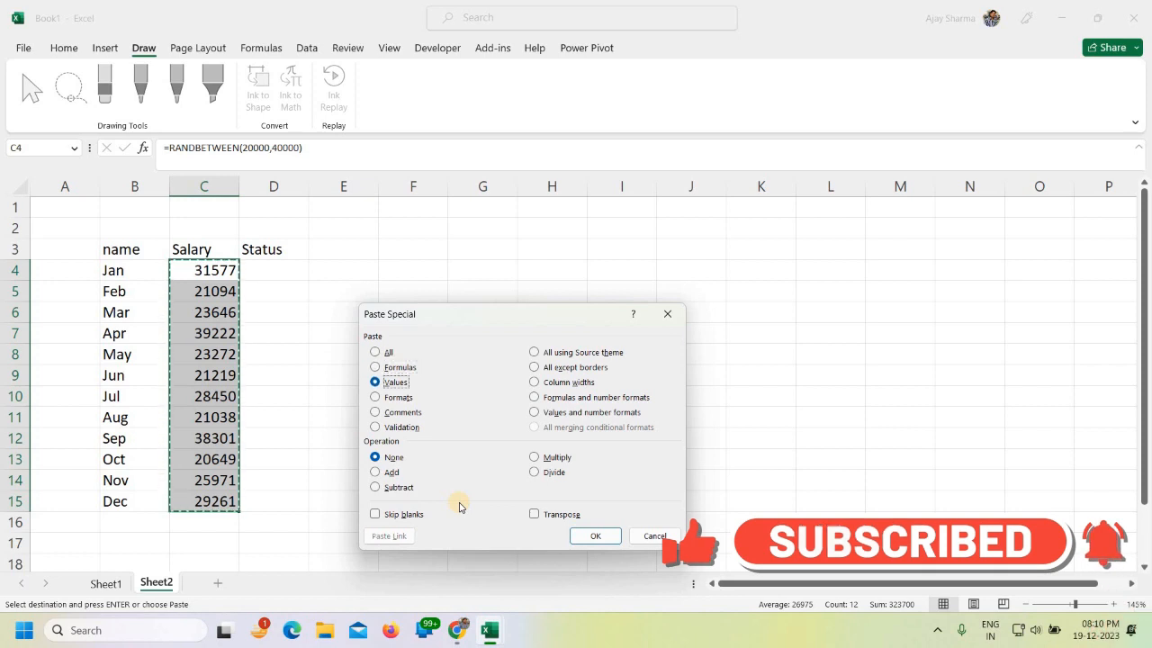
{"action": "key", "text": "Return"}
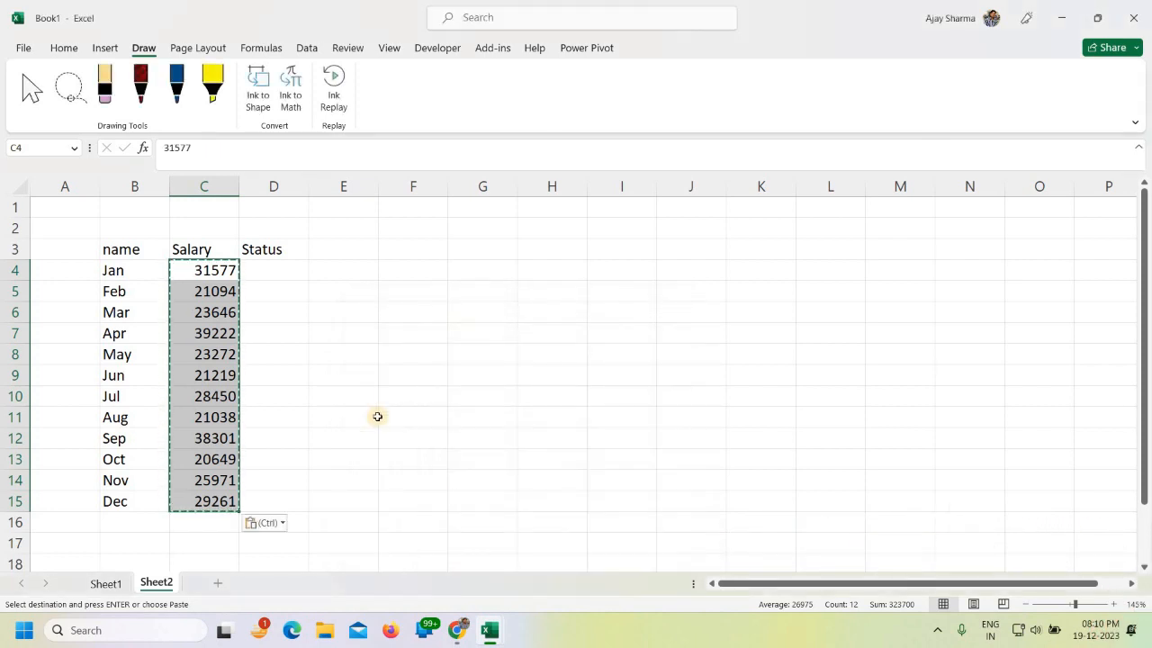
{"action": "left_click", "coordinate": [206, 270]}
{"action": "left_click", "coordinate": [206, 313]}
{"action": "left_click", "coordinate": [206, 354]}
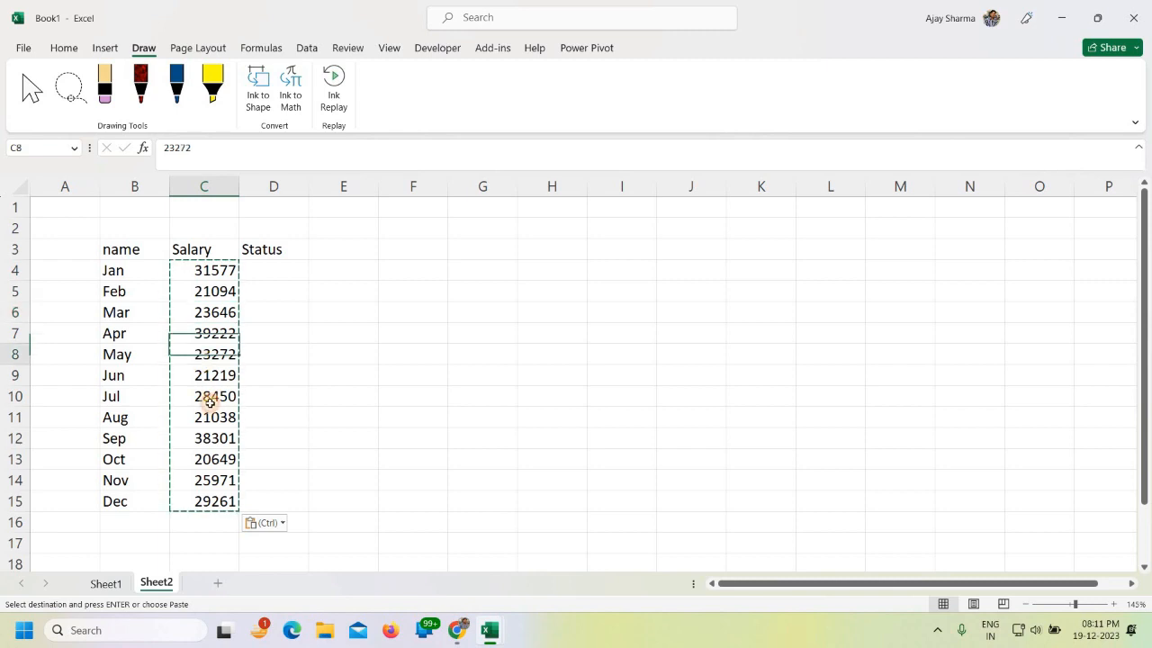
{"action": "left_click", "coordinate": [210, 418]}
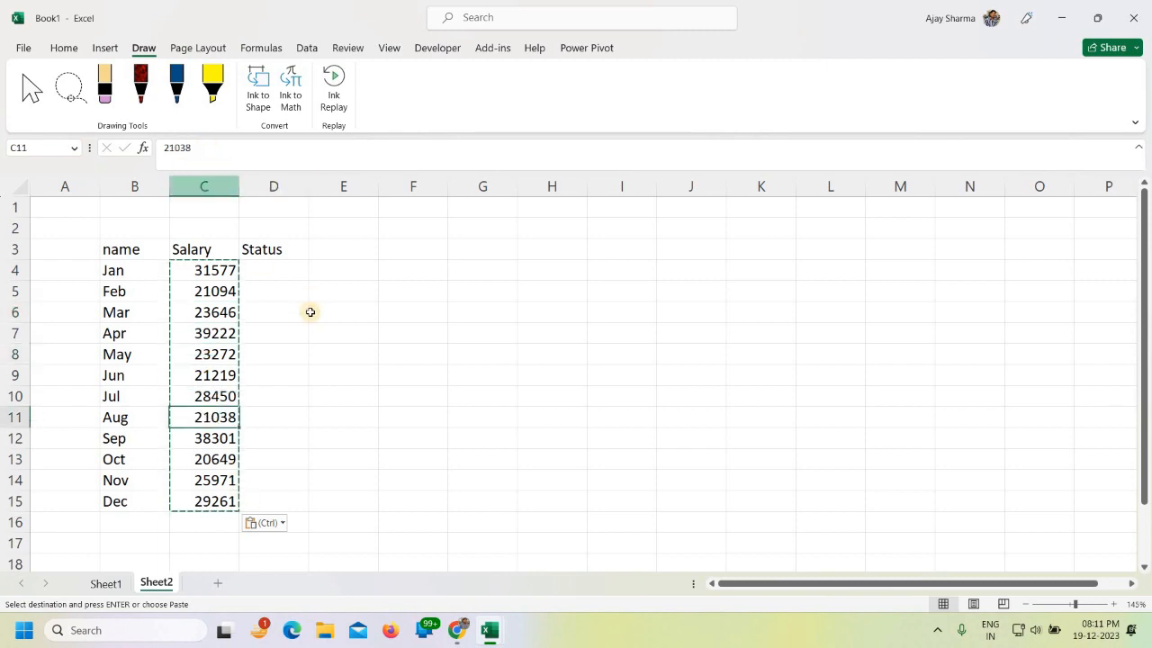
- Mark Jan, Mar and May as Paid in the Status column
{"action": "left_click", "coordinate": [276, 269]}
{"action": "key", "text": "Escape"}
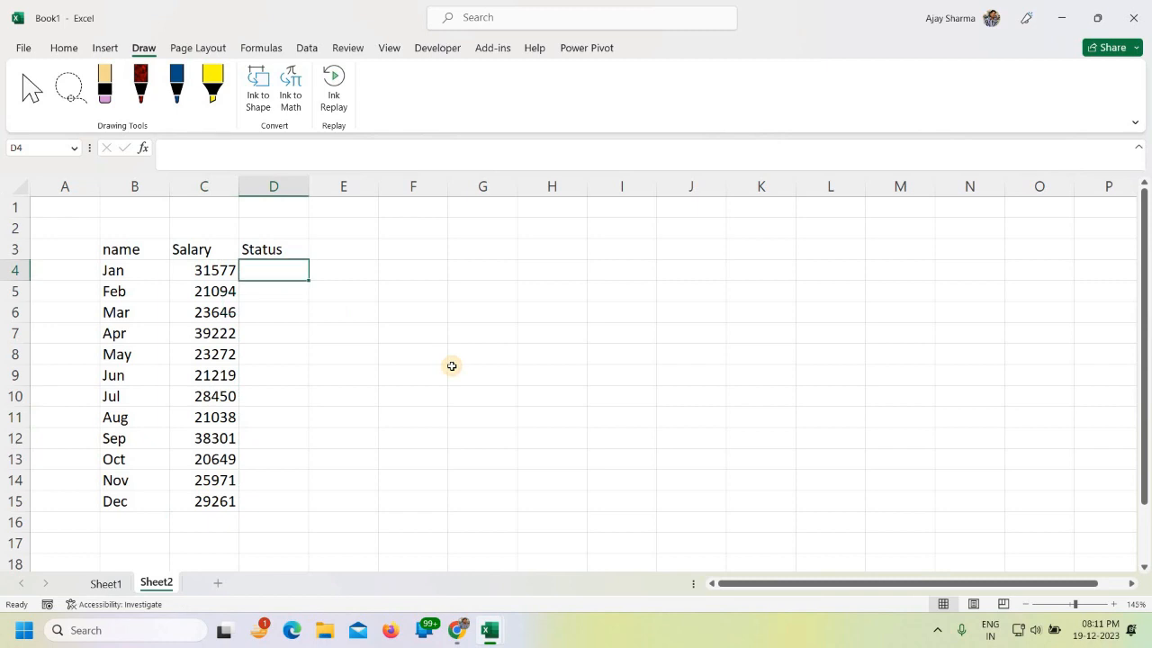
{"action": "type", "text": "Paid"}
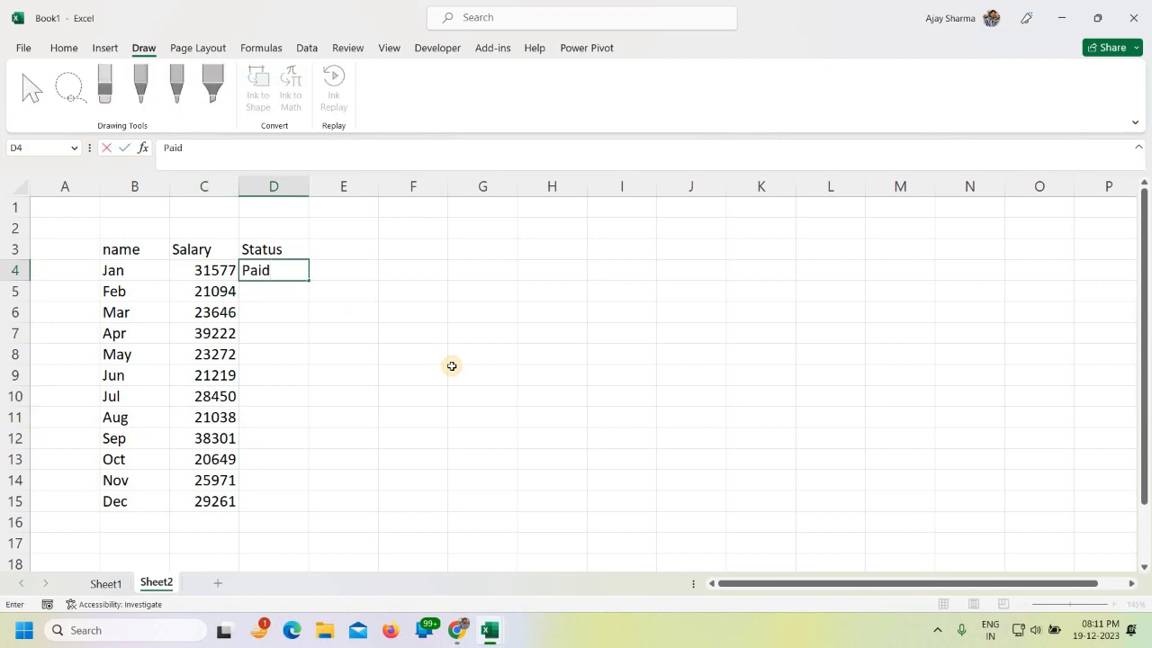
{"action": "key", "text": "Return"}
{"action": "key", "text": "Down"}
{"action": "type", "text": "paid"}
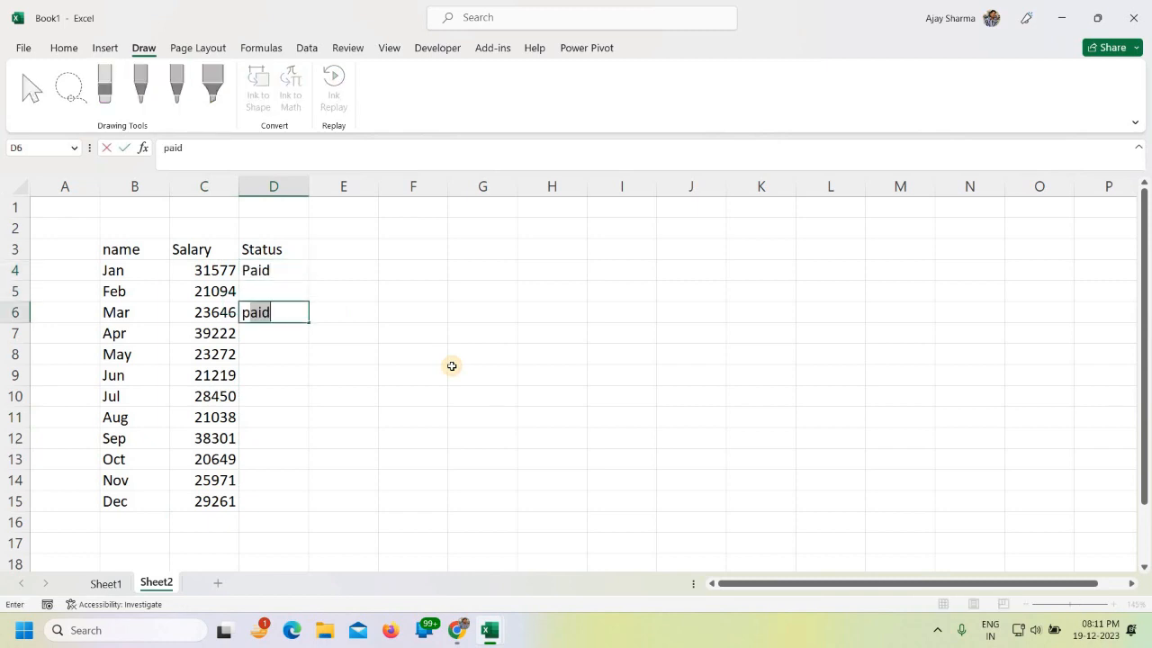
{"action": "key", "text": "Return"}
{"action": "key", "text": "Down"}
{"action": "type", "text": "paid"}
{"action": "key", "text": "Return"}
{"action": "key", "text": "Down"}
{"action": "key", "text": "Down"}
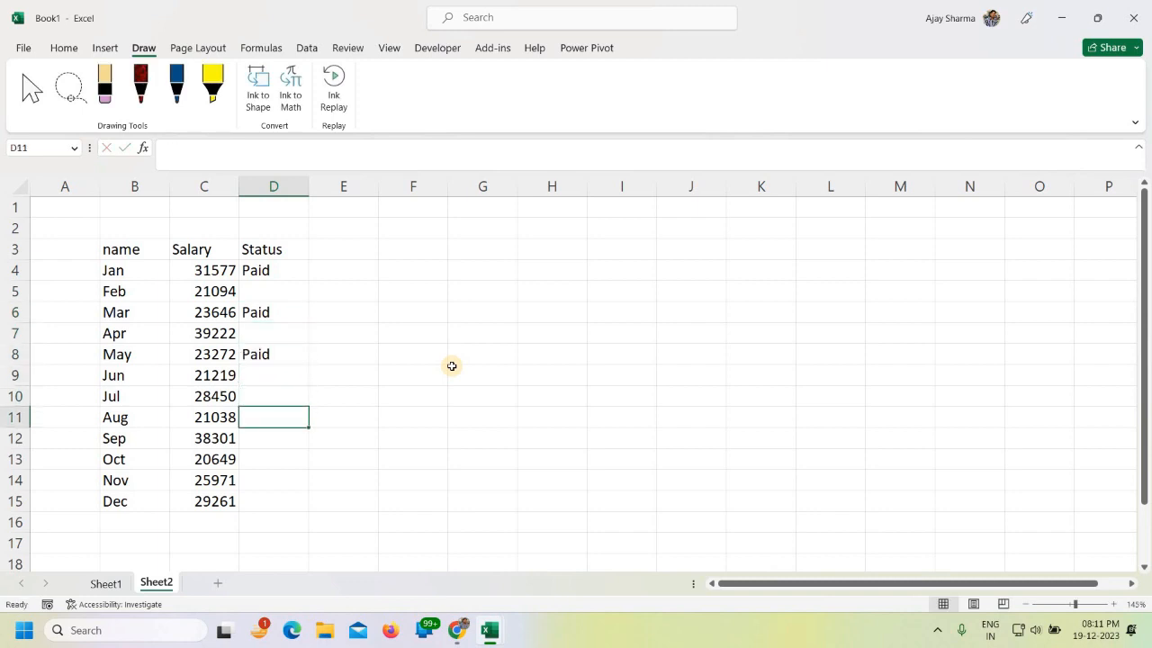
- Mark Aug, Sep, Oct and Dec as Paid in the Status column
{"action": "type", "text": "paid"}
{"action": "key", "text": "Return"}
{"action": "type", "text": "paid"}
{"action": "key", "text": "Return"}
{"action": "type", "text": "paid"}
{"action": "key", "text": "Return"}
{"action": "key", "text": "Down"}
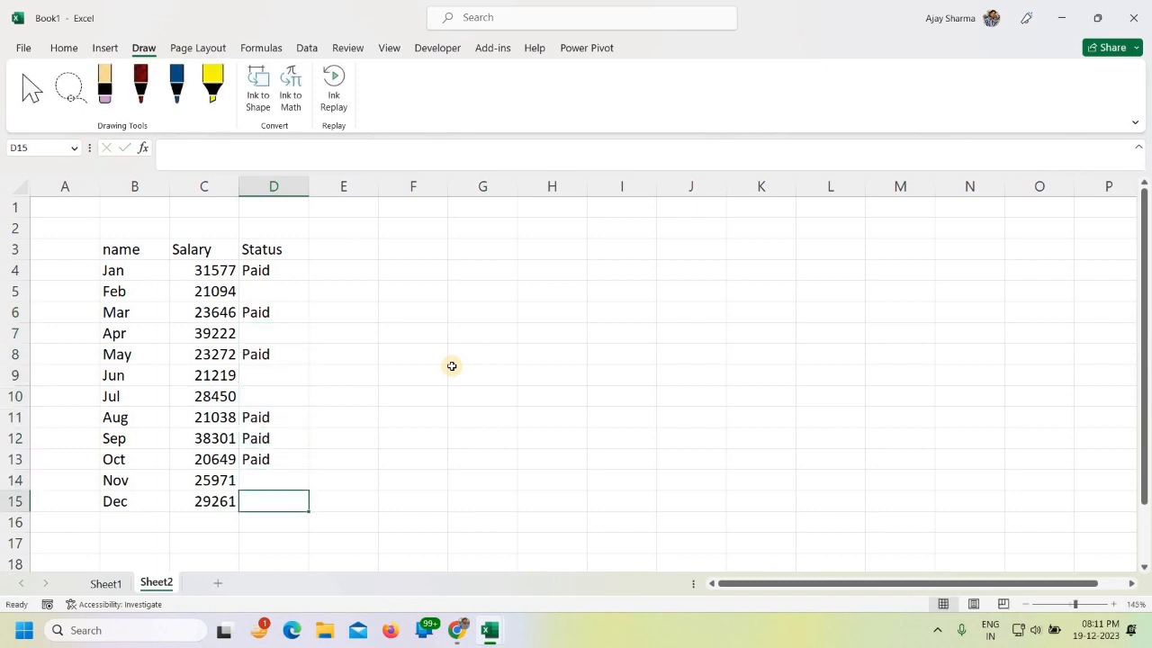
{"action": "type", "text": "p"}
- Start a criteria table with the header Status in F5 and the criterion Paid in F6
{"action": "left_click", "coordinate": [412, 289]}
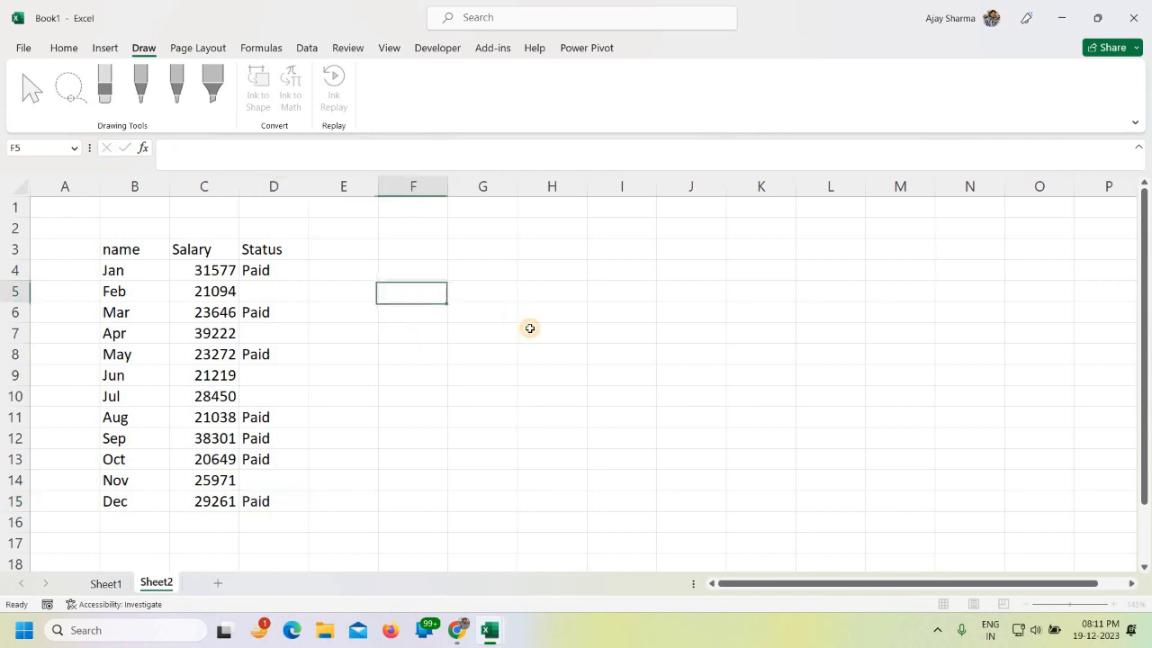
{"action": "type", "text": "Status"}
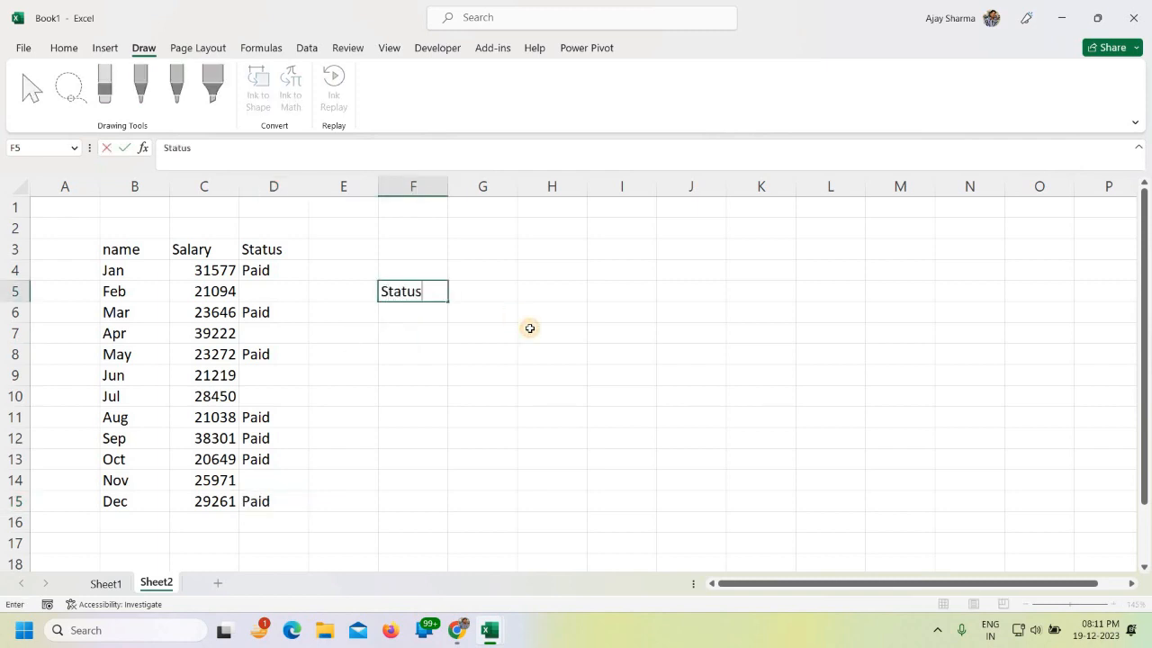
{"action": "key", "text": "Tab"}
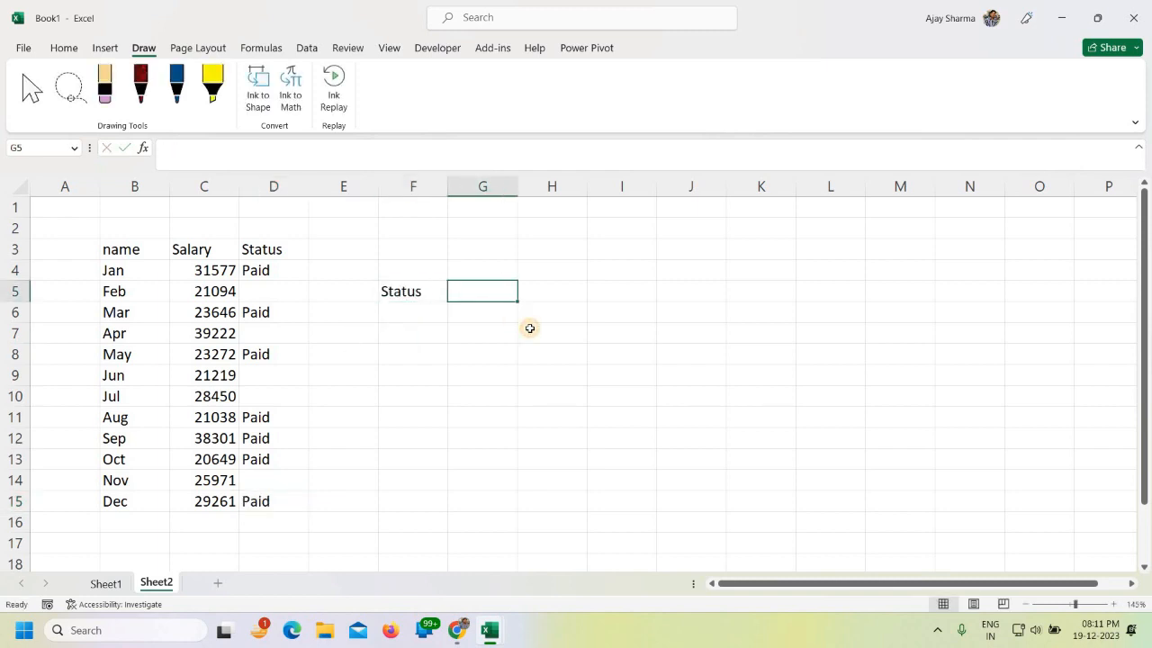
{"action": "key", "text": "Left"}
{"action": "key", "text": "Down"}
{"action": "type", "text": "Pa"}
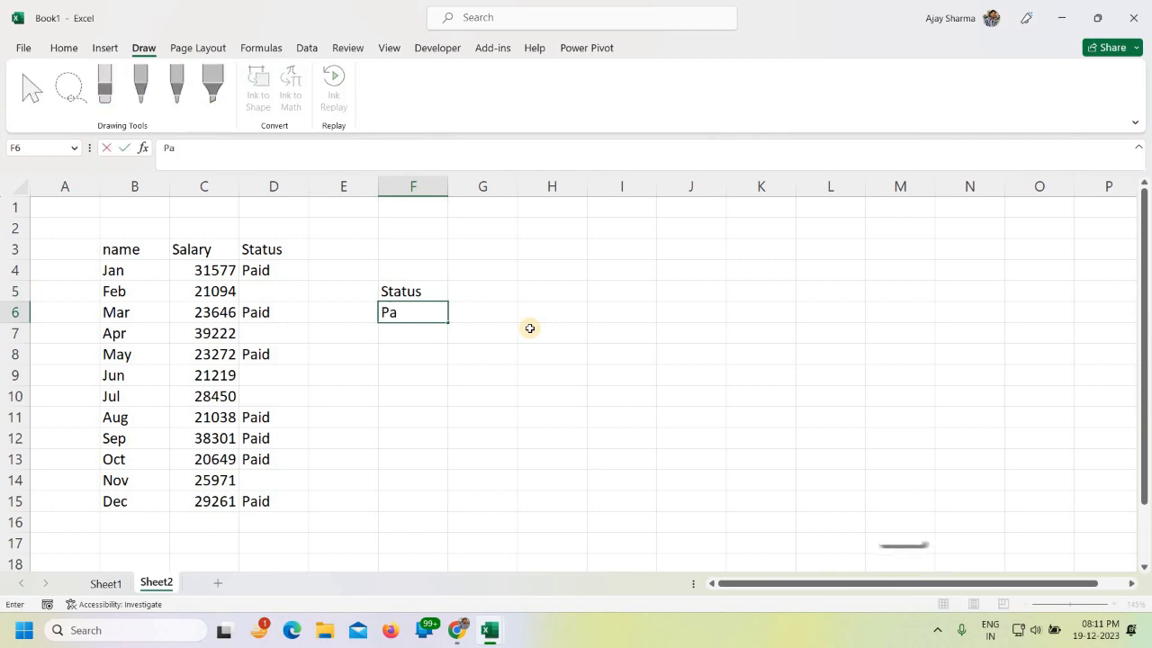
{"action": "type", "text": "id"}
{"action": "key", "text": "Tab"}
{"action": "key", "text": "Up"}
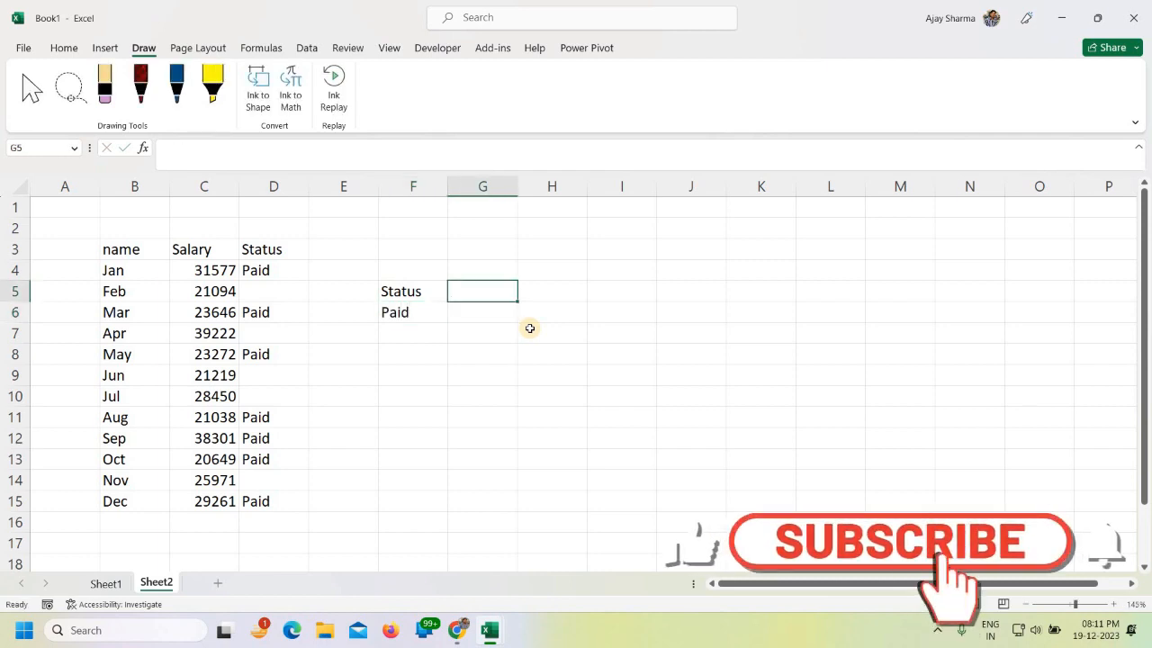
- Add the header Total Salary in G5 and the criterion Unpaid in F7 of the criteria table
{"action": "type", "text": "S"}
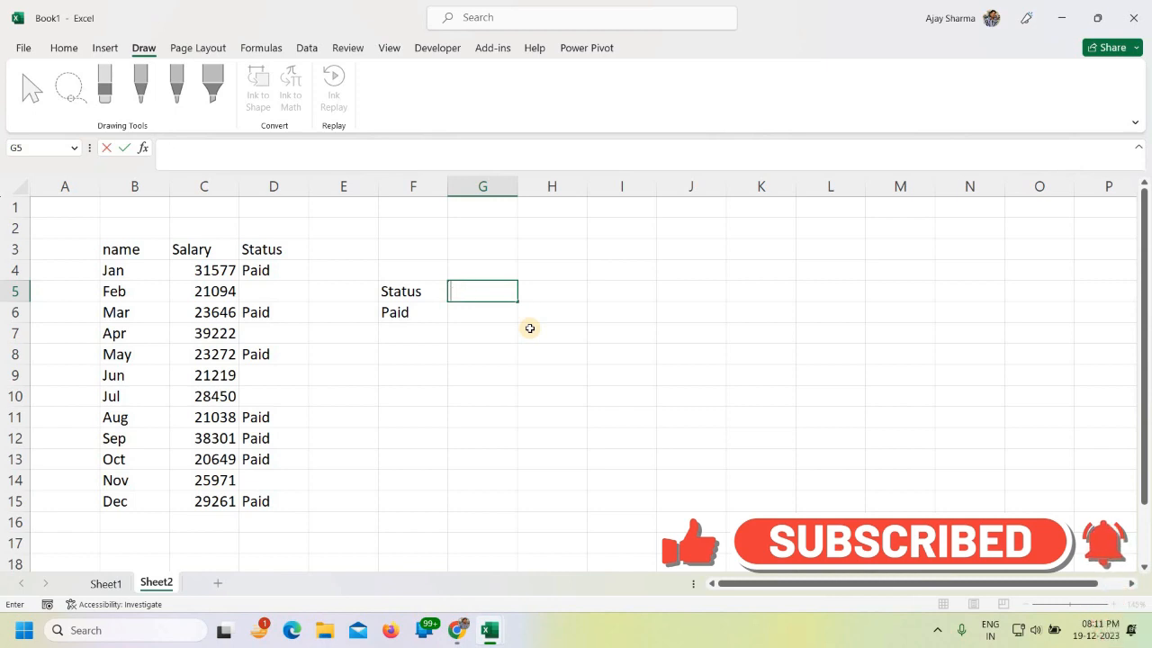
{"action": "type", "text": "Total Salary"}
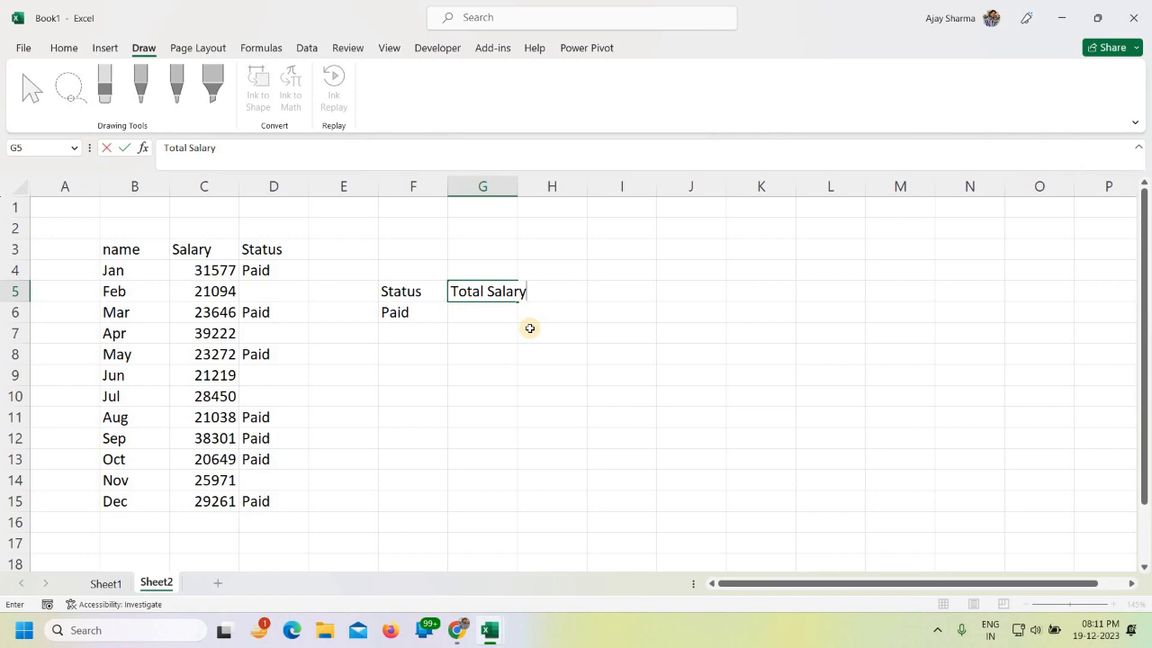
{"action": "key", "text": "Return"}
{"action": "key", "text": "Left"}
{"action": "key", "text": "Down"}
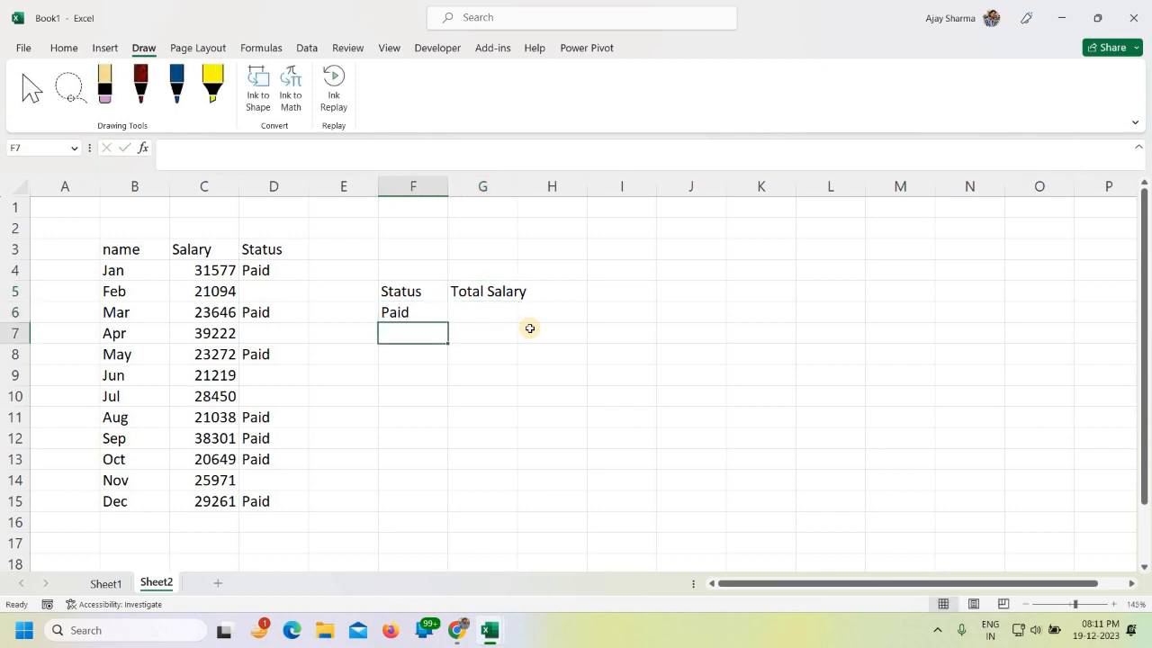
{"action": "type", "text": "Unpaid"}
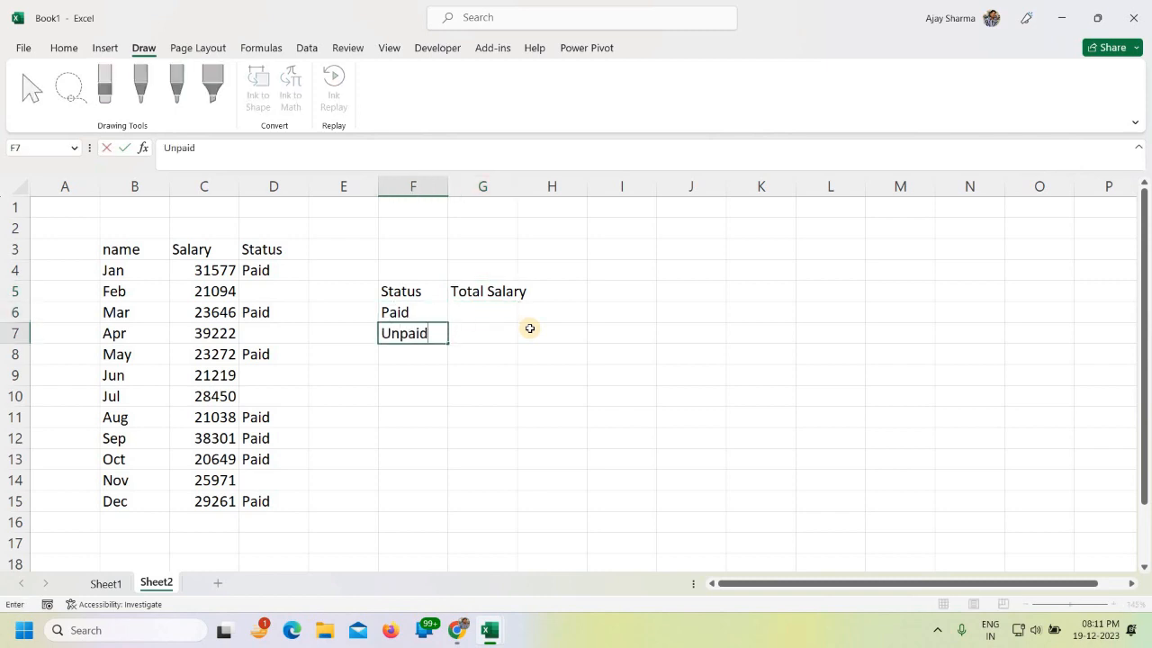
{"action": "key", "text": "Tab"}
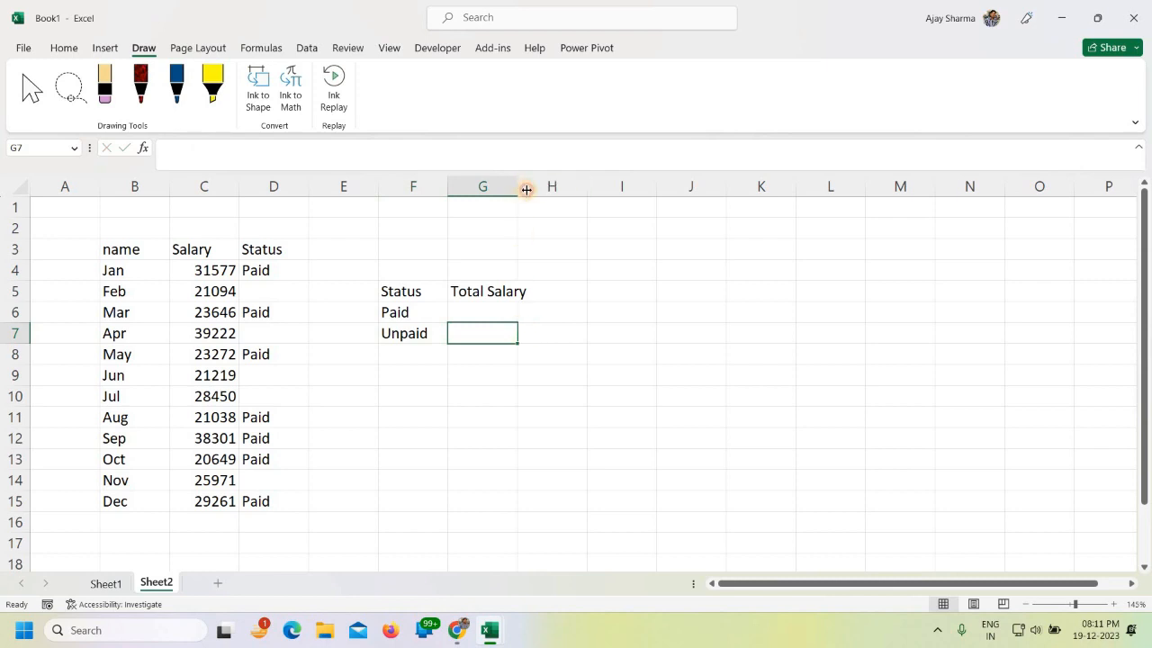
- Widen column G to fit its Total Salary header and apply all borders to the criteria table F5:G7
{"action": "left_click_drag", "start_coordinate": [518, 187], "coordinate": [577, 186]}
{"action": "left_click", "coordinate": [489, 311]}
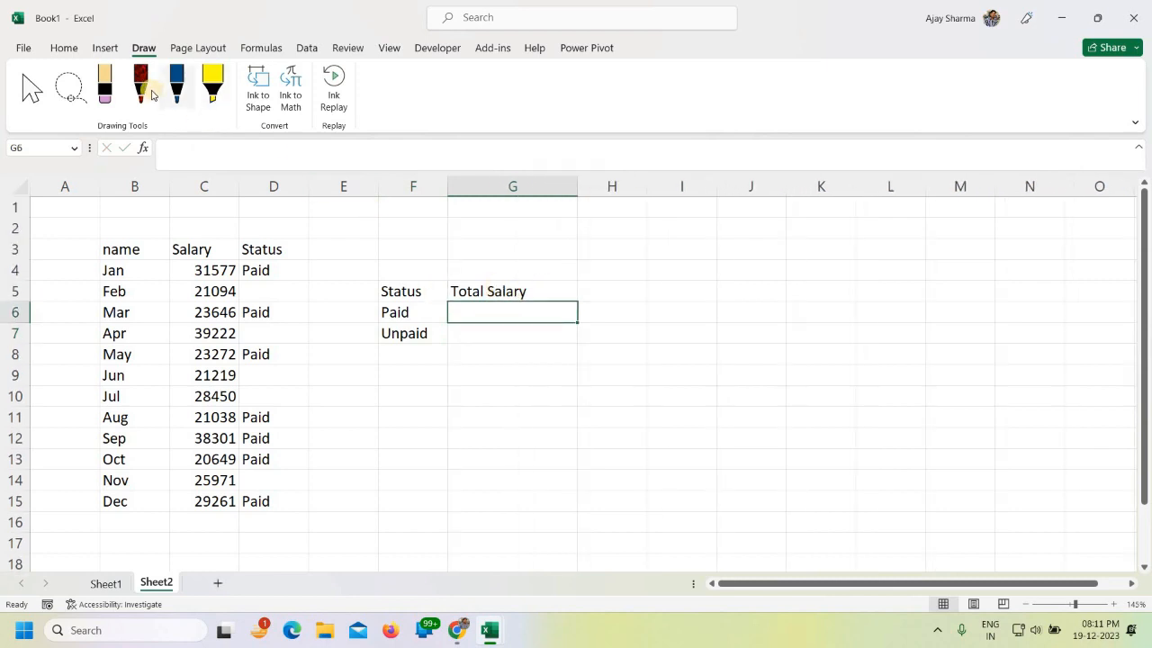
{"action": "left_click_drag", "start_coordinate": [417, 290], "coordinate": [501, 329]}
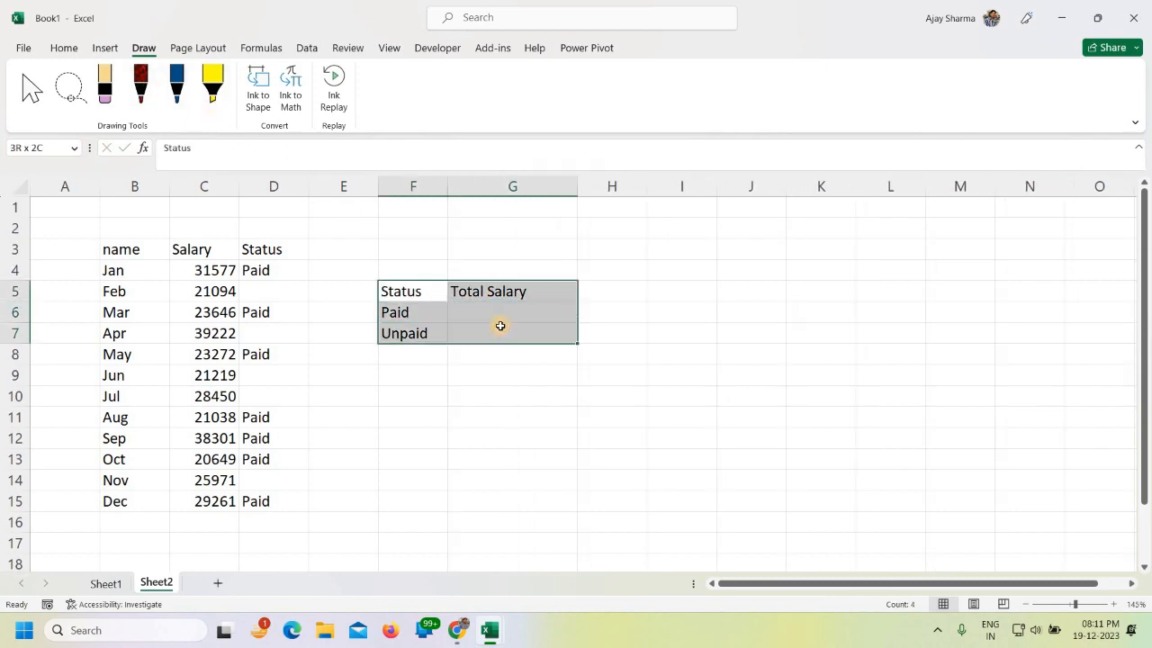
{"action": "left_click", "coordinate": [59, 48]}
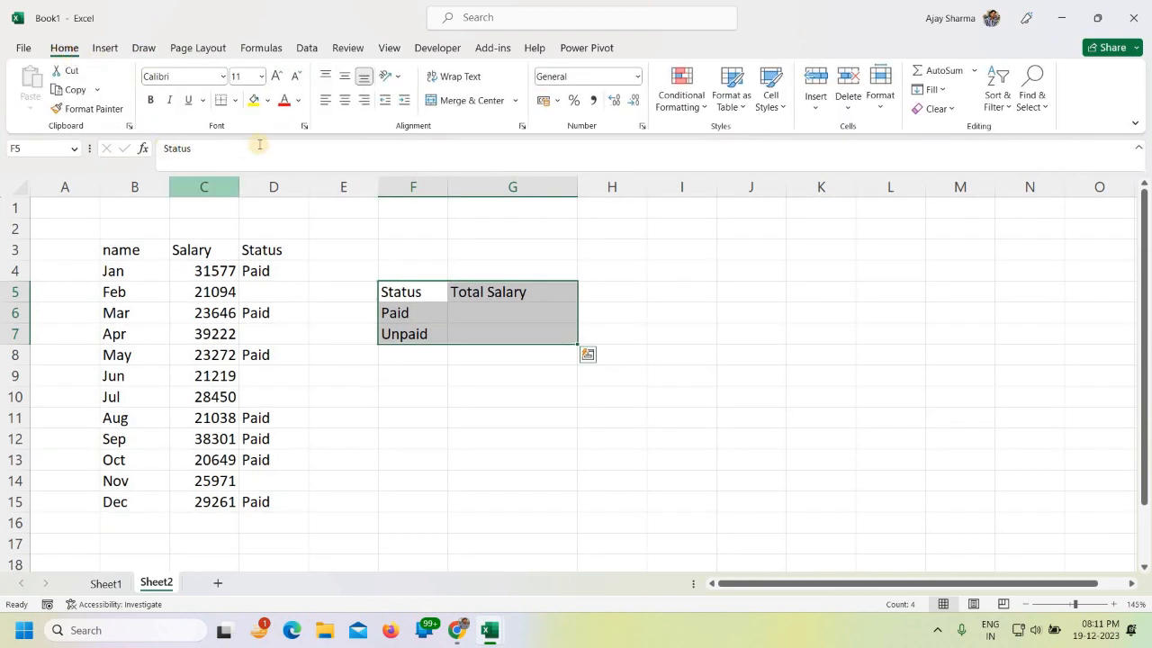
{"action": "left_click", "coordinate": [237, 102]}
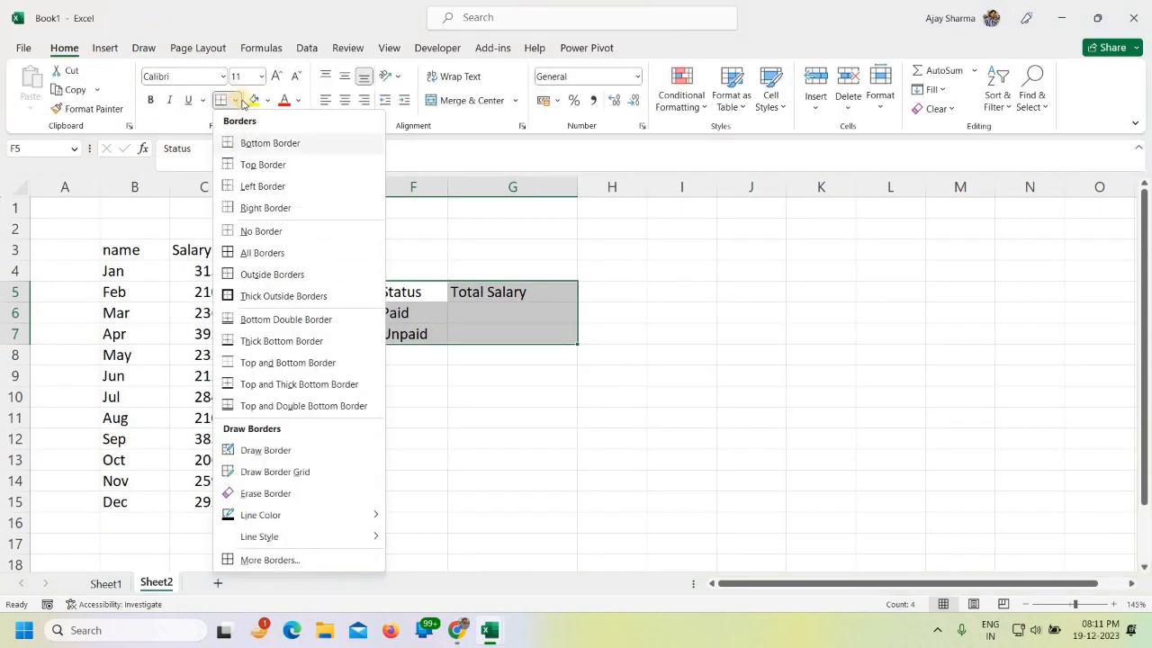
{"action": "left_click", "coordinate": [272, 252]}
{"action": "left_click", "coordinate": [507, 382]}
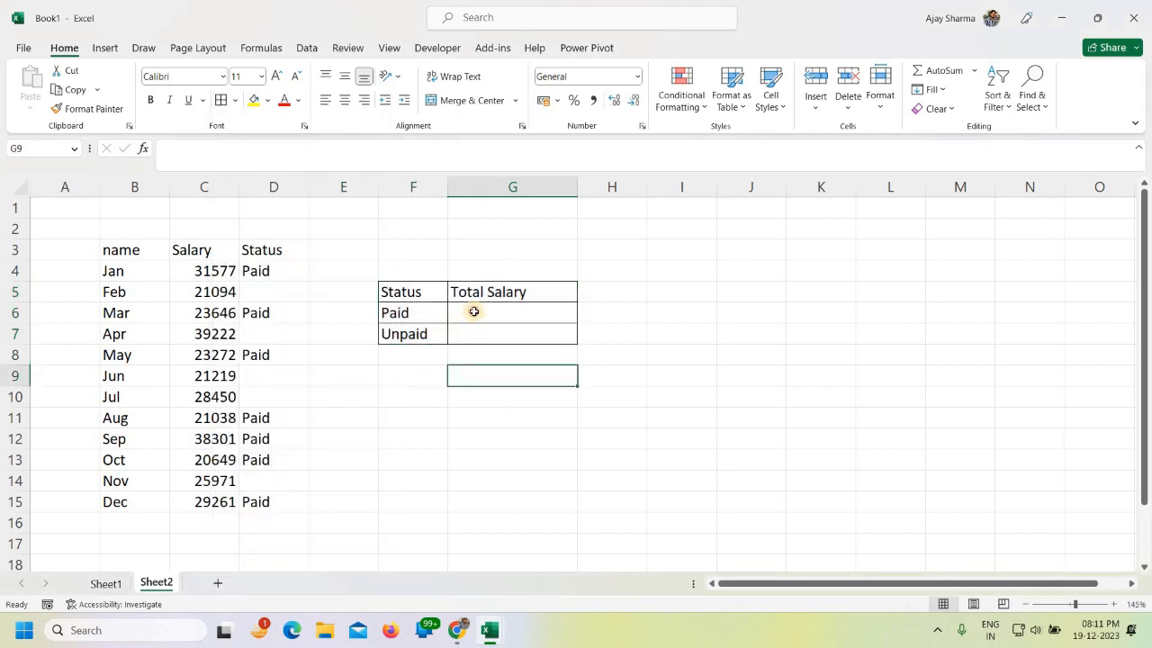
- Examine which salaries in column C belong to months marked Paid and which months have a blank status
{"action": "left_click", "coordinate": [470, 313]}
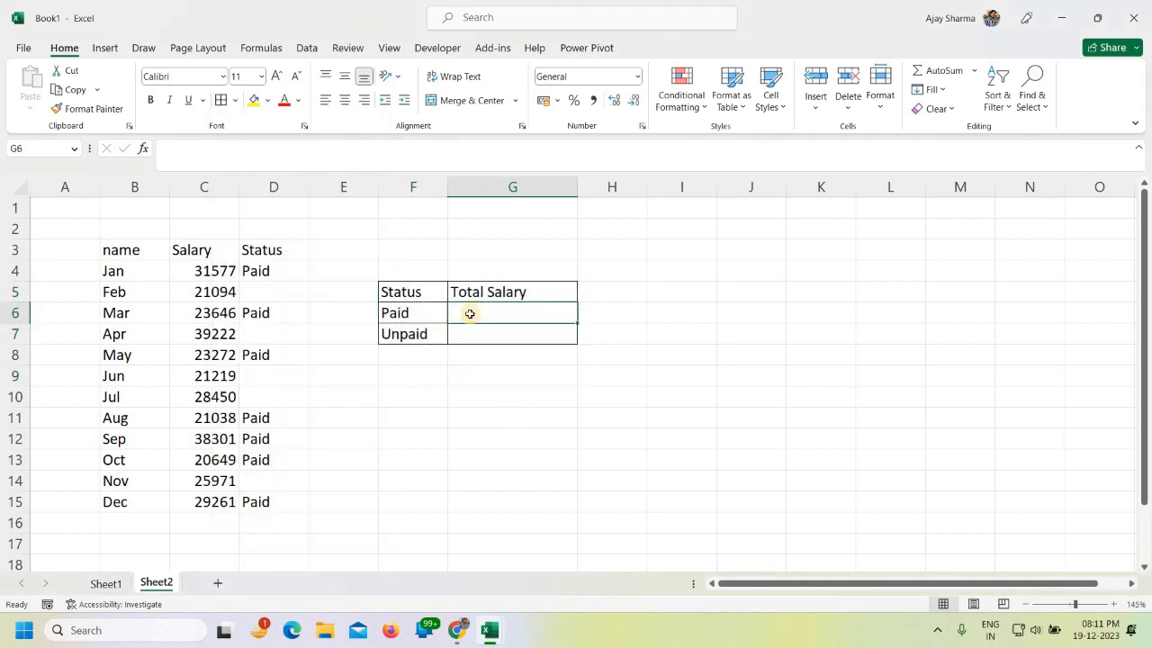
{"action": "left_click", "coordinate": [258, 270]}
{"action": "left_click", "coordinate": [221, 270]}
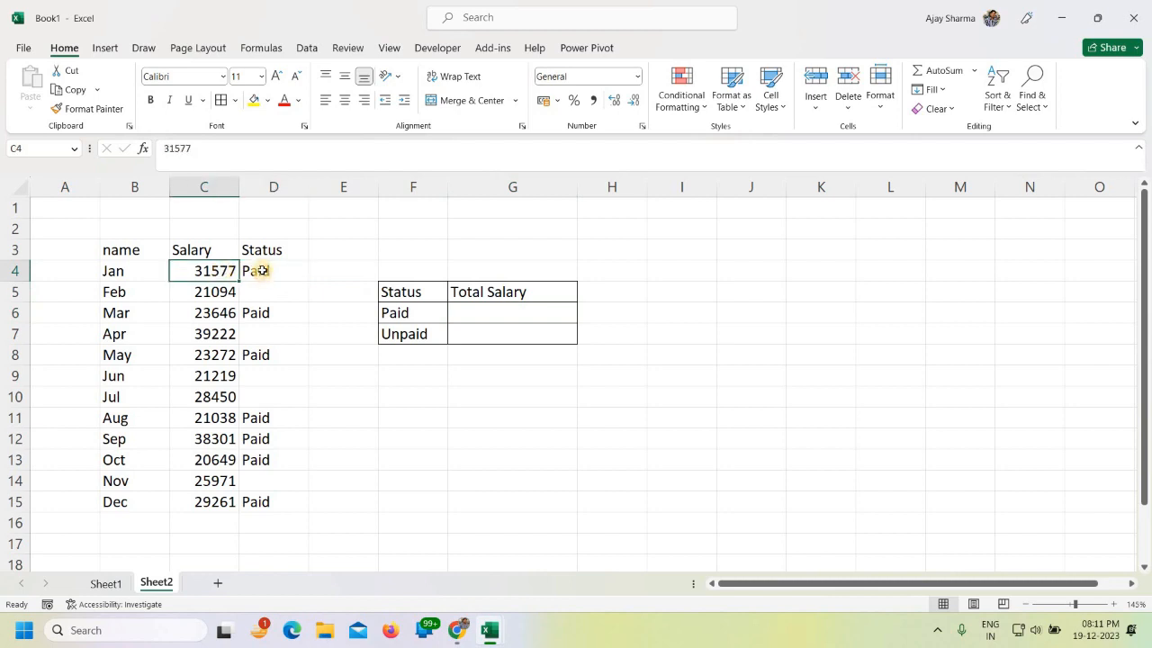
{"action": "left_click", "coordinate": [260, 270]}
{"action": "left_click", "coordinate": [224, 312]}
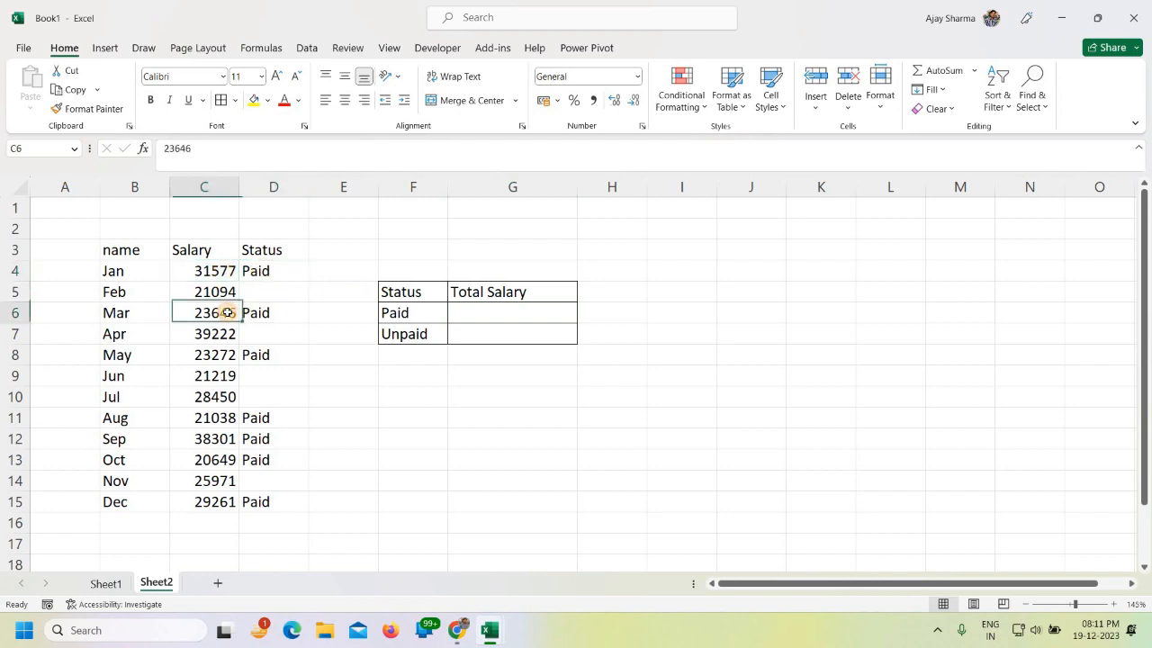
{"action": "left_click", "coordinate": [226, 355]}
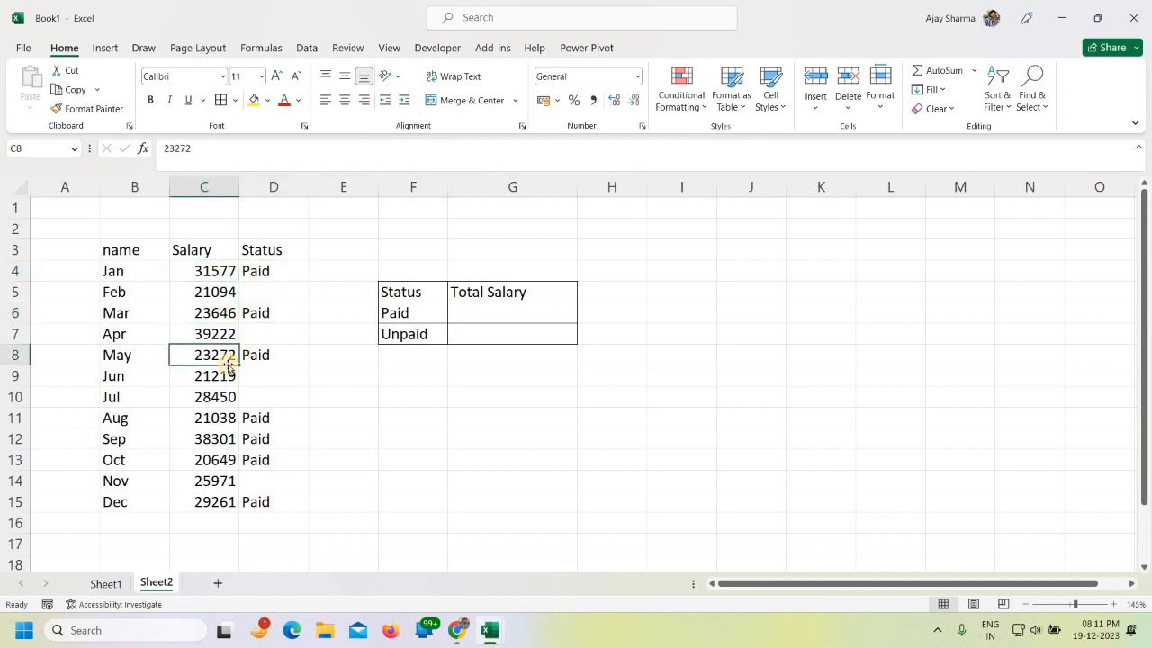
{"action": "left_click_drag", "start_coordinate": [224, 416], "coordinate": [226, 462]}
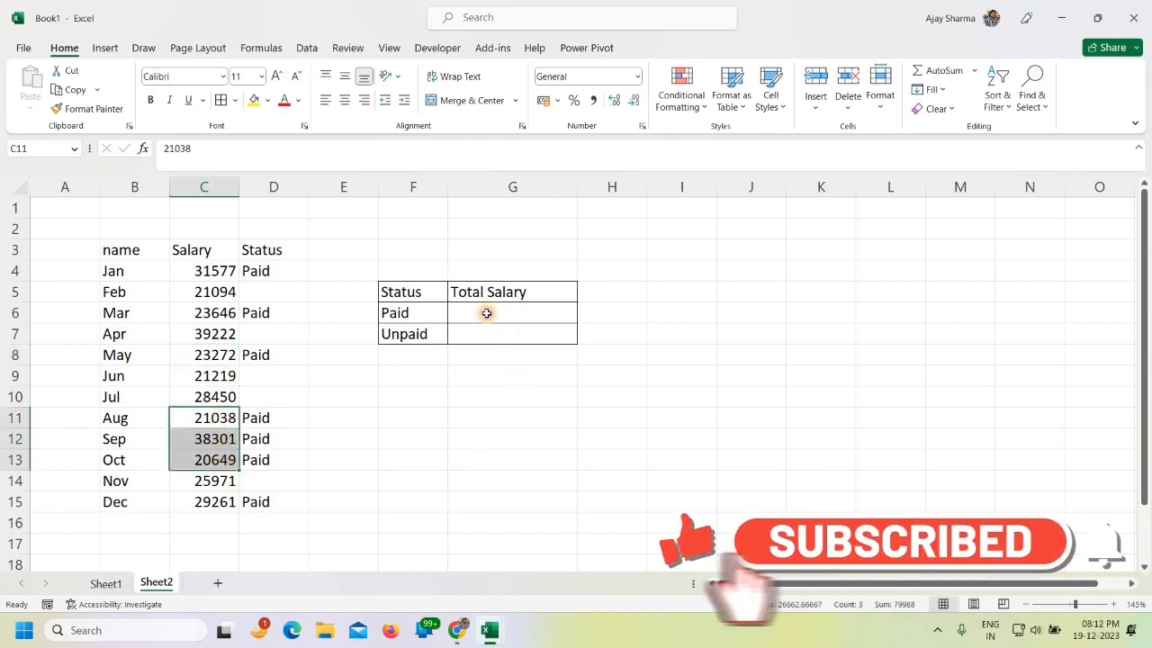
{"action": "left_click", "coordinate": [479, 312]}
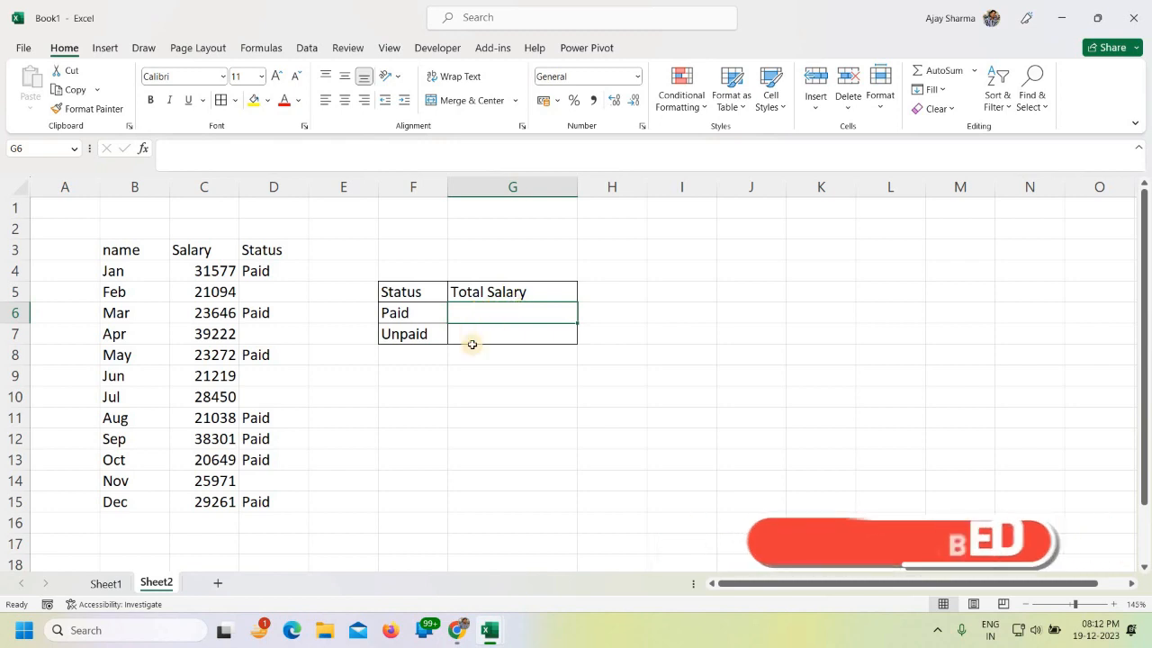
{"action": "left_click", "coordinate": [267, 293]}
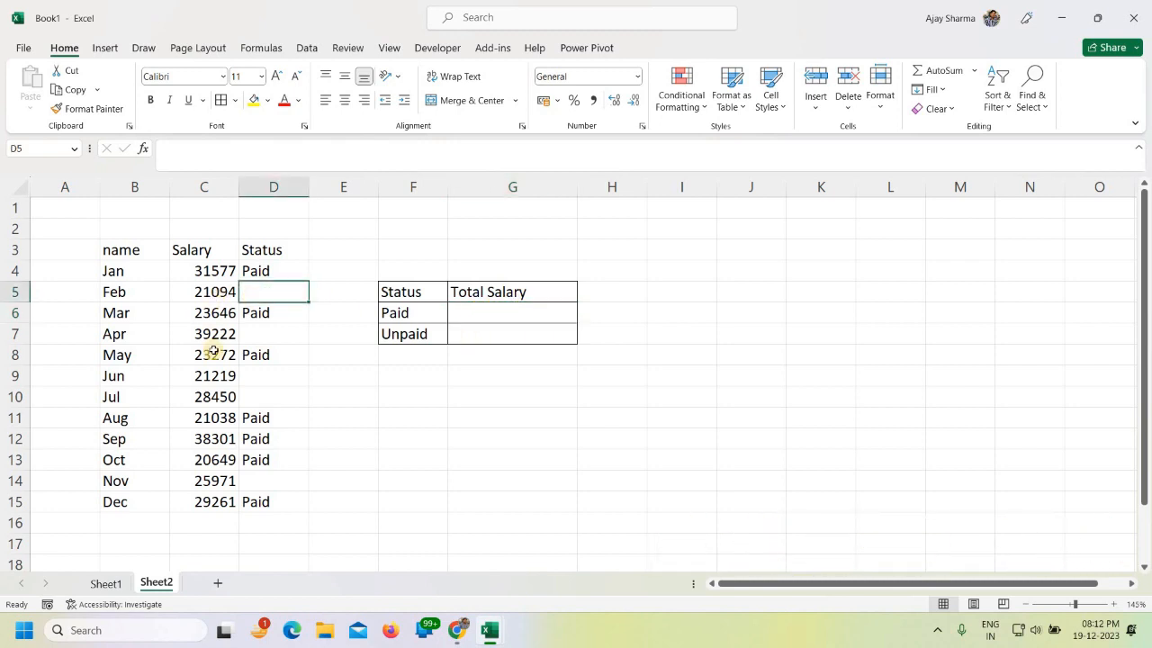
- Total the paid salaries in G6 with the formula =SUMIF(D4:D15,"<>",C4:C15)
{"action": "left_click", "coordinate": [482, 310]}
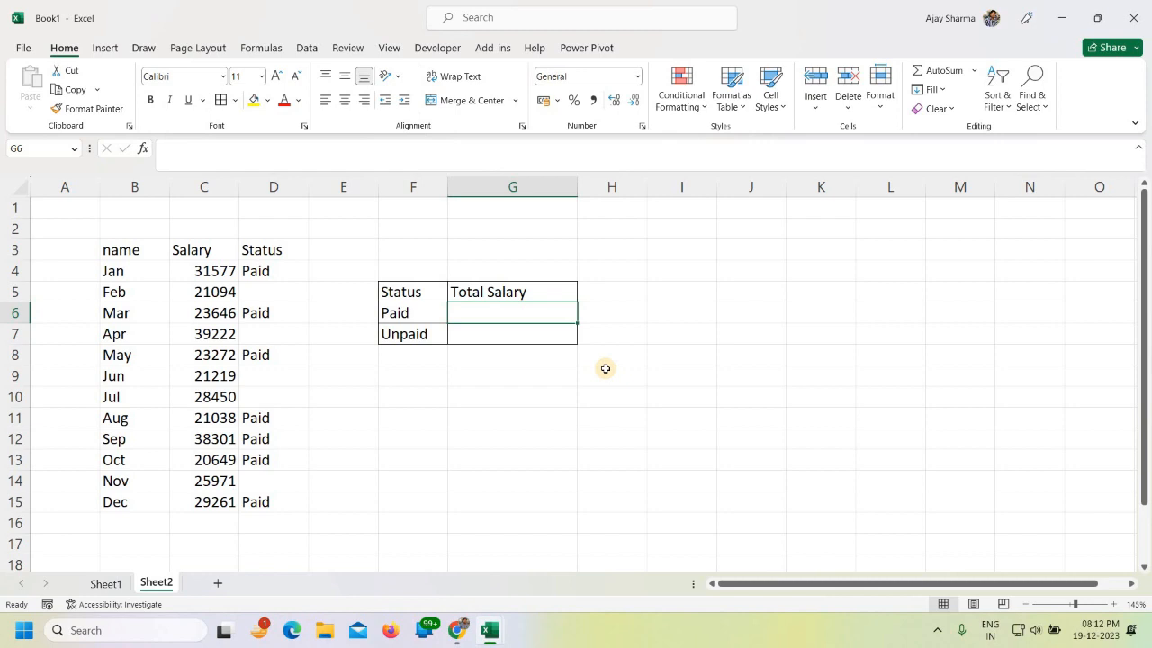
{"action": "type", "text": "="}
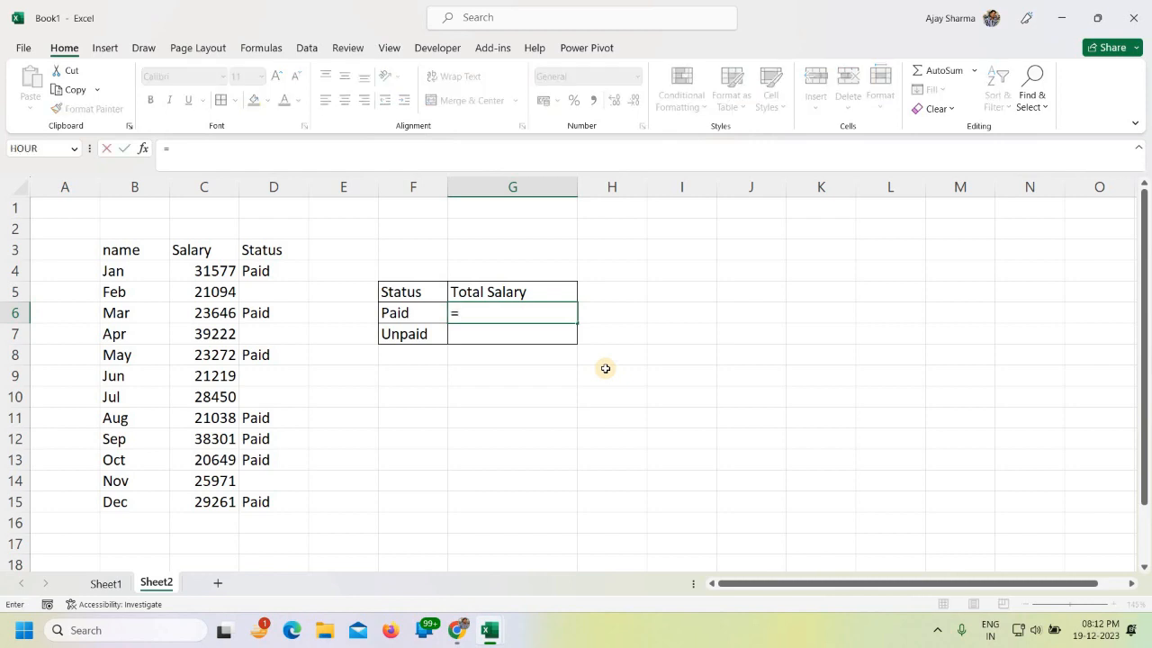
{"action": "type", "text": "sum"}
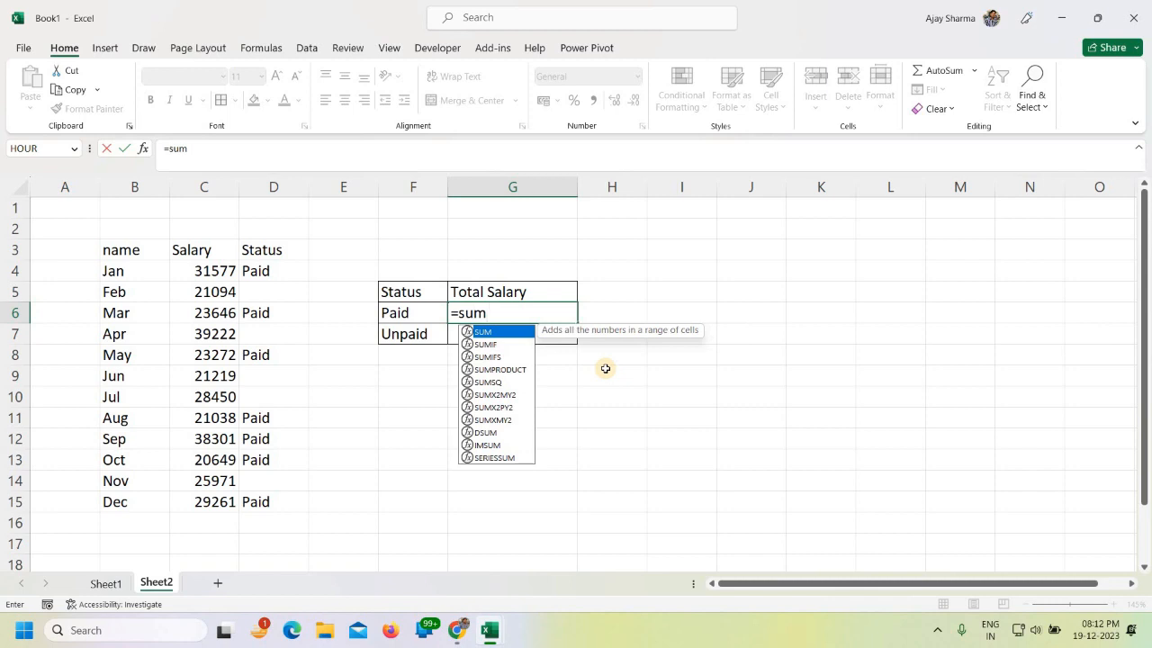
{"action": "type", "text": "i"}
{"action": "key", "text": "Tab"}
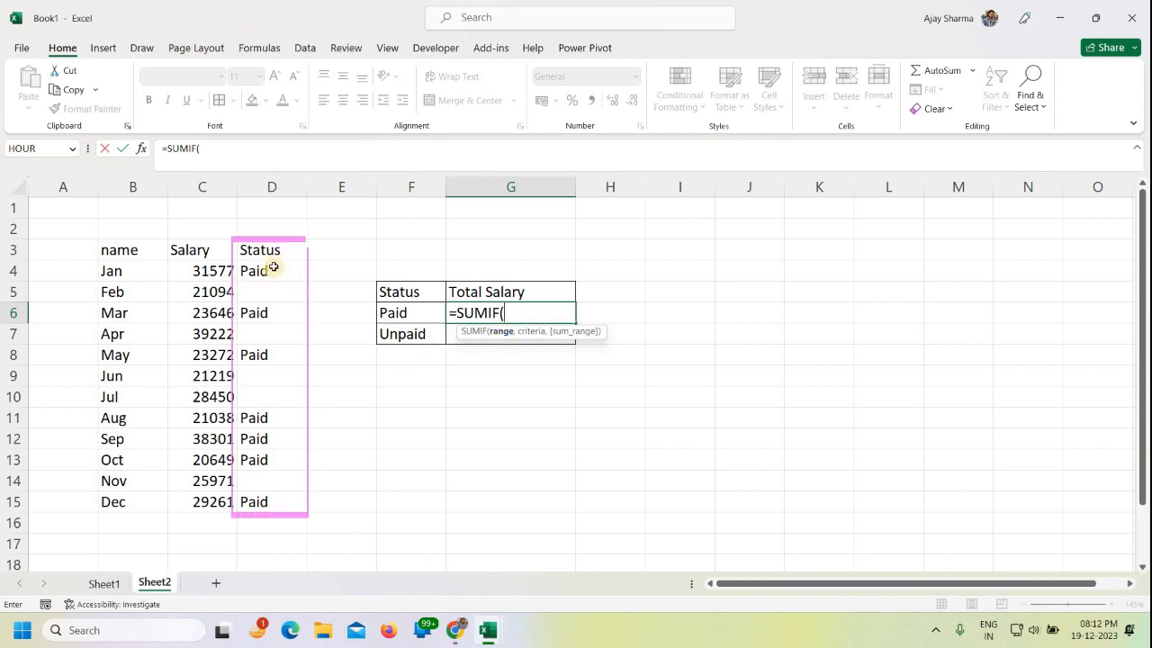
{"action": "left_click_drag", "start_coordinate": [273, 271], "coordinate": [275, 499]}
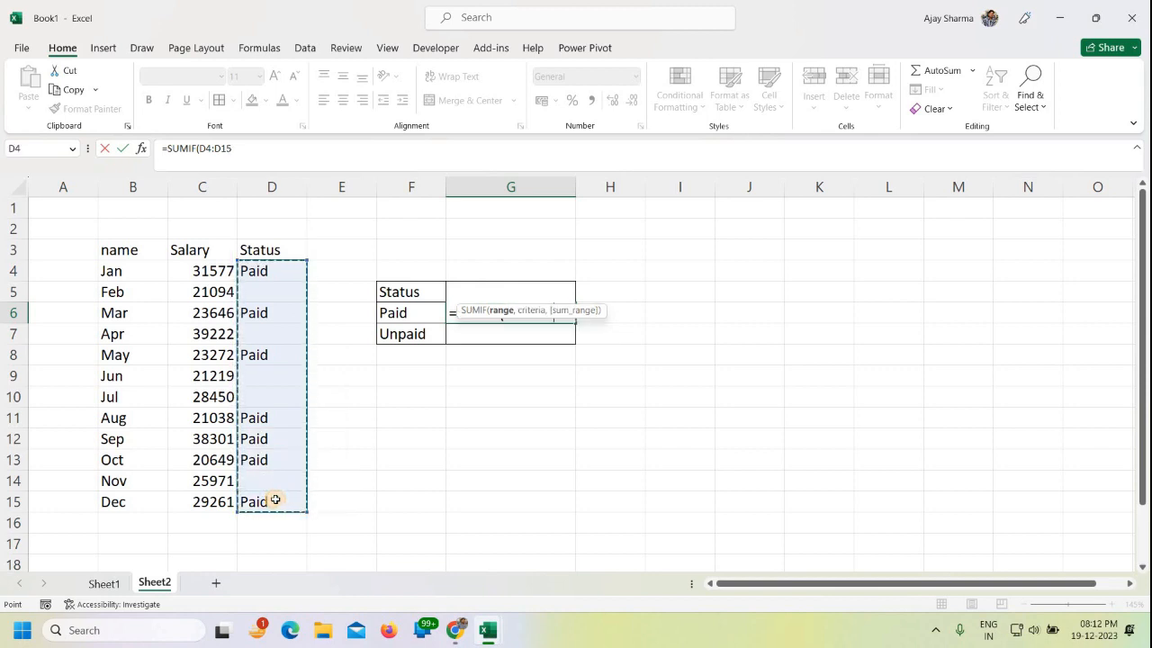
{"action": "type", "text": ",\"<>"}
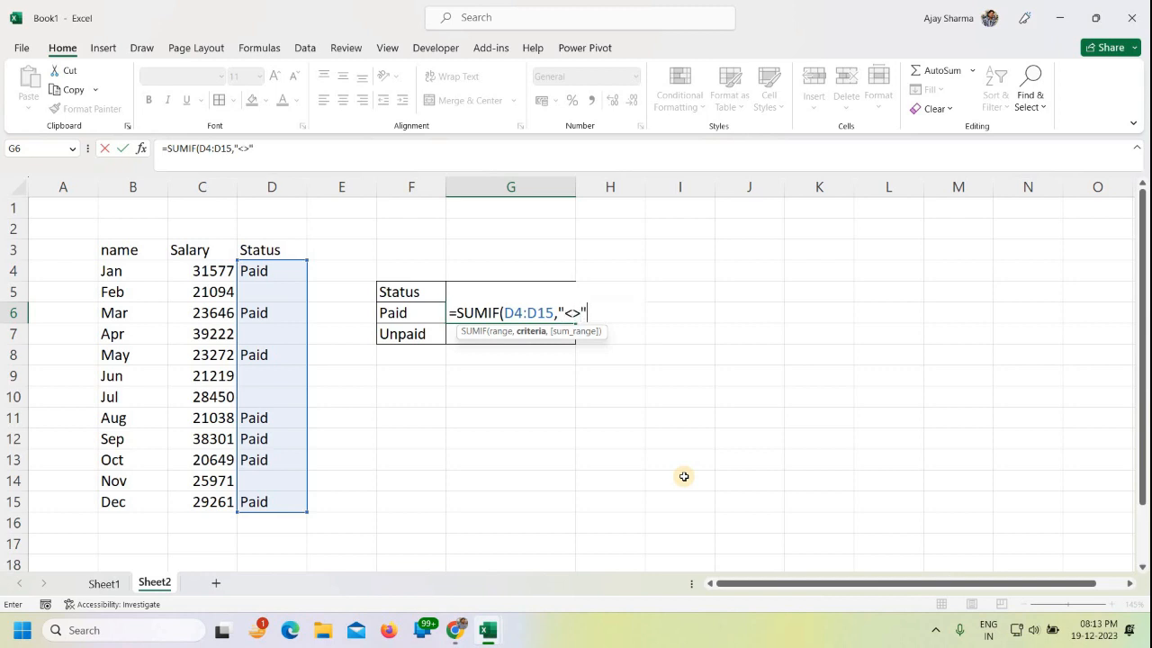
{"action": "type", "text": ","}
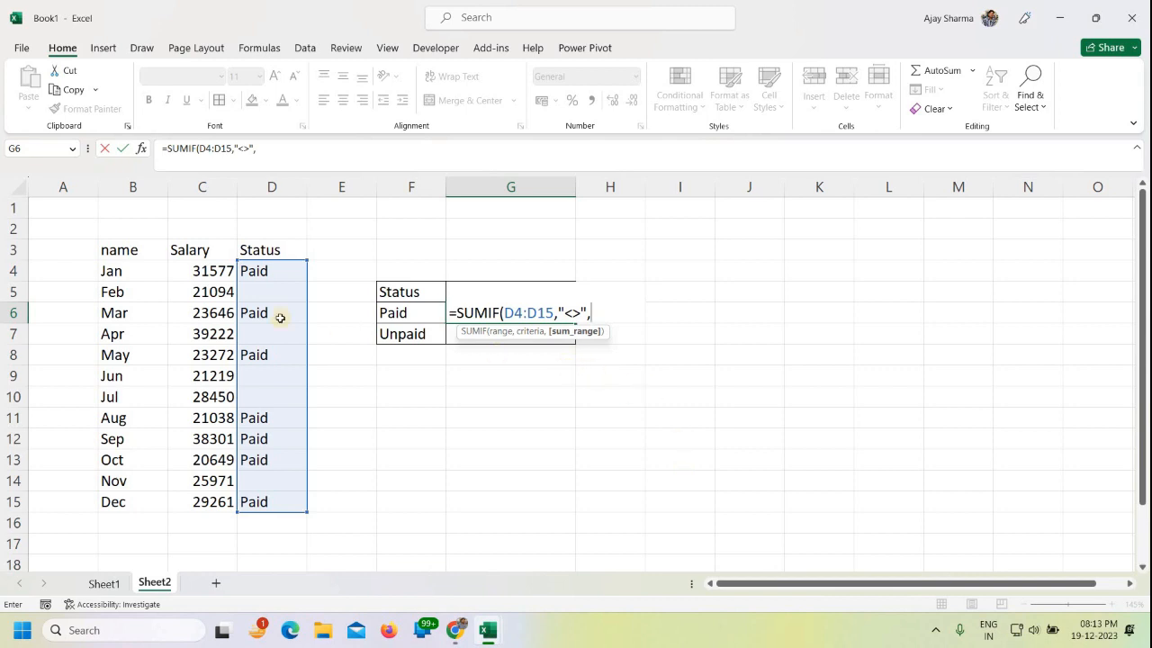
{"action": "left_click_drag", "start_coordinate": [222, 270], "coordinate": [211, 501]}
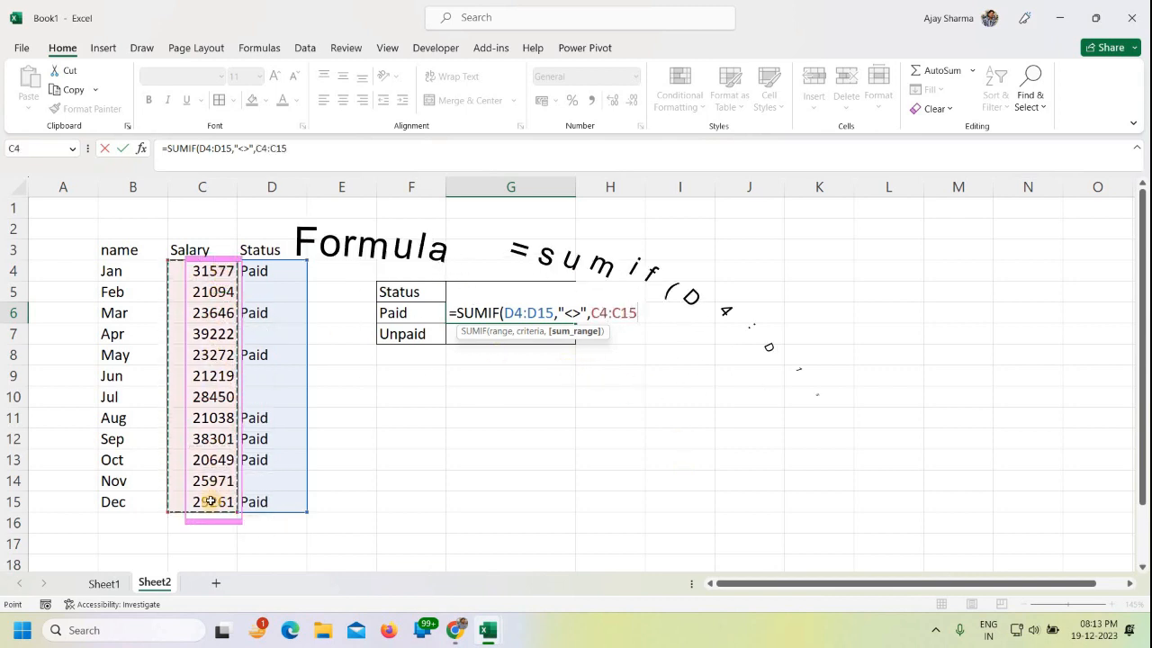
{"action": "type", "text": ")"}
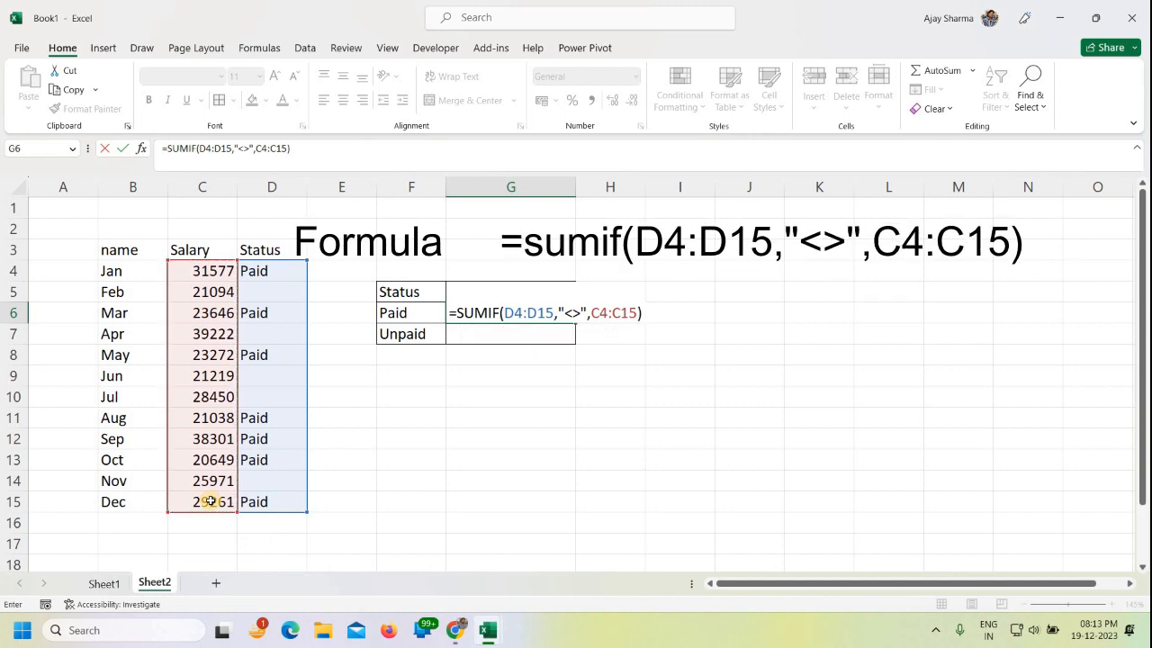
{"action": "key", "text": "Return"}
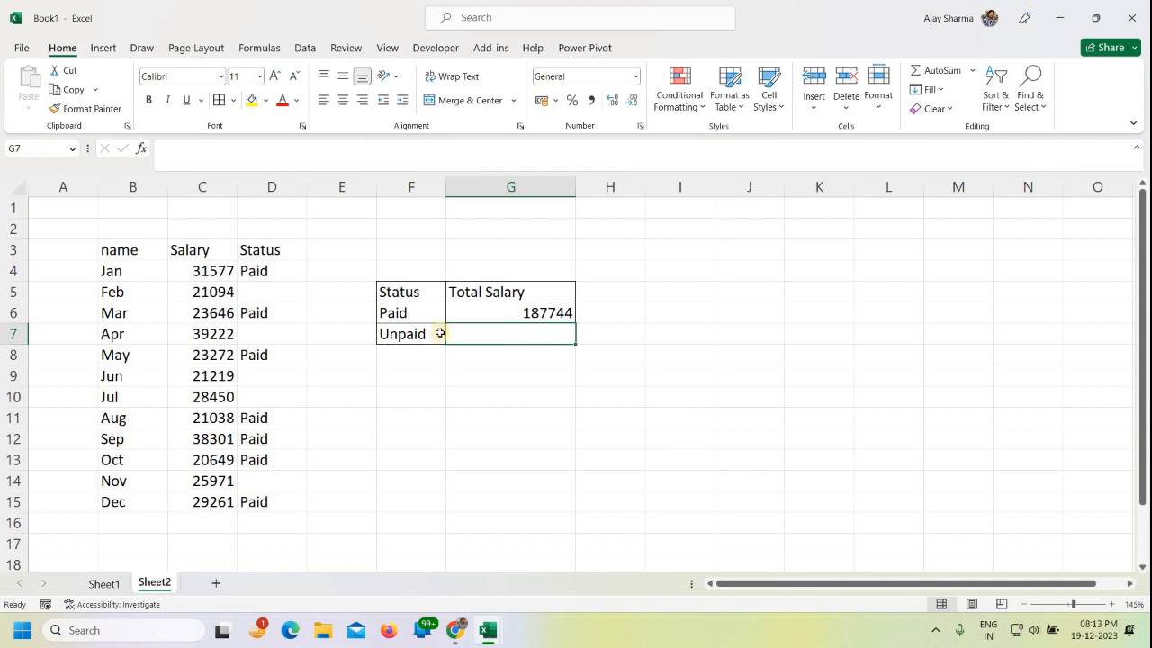
- Mark the blank Status cells for Feb, Apr, Jun, Jul and Nov with blue pen ink strokes
{"action": "left_click", "coordinate": [264, 292]}
{"action": "left_click", "coordinate": [264, 331]}
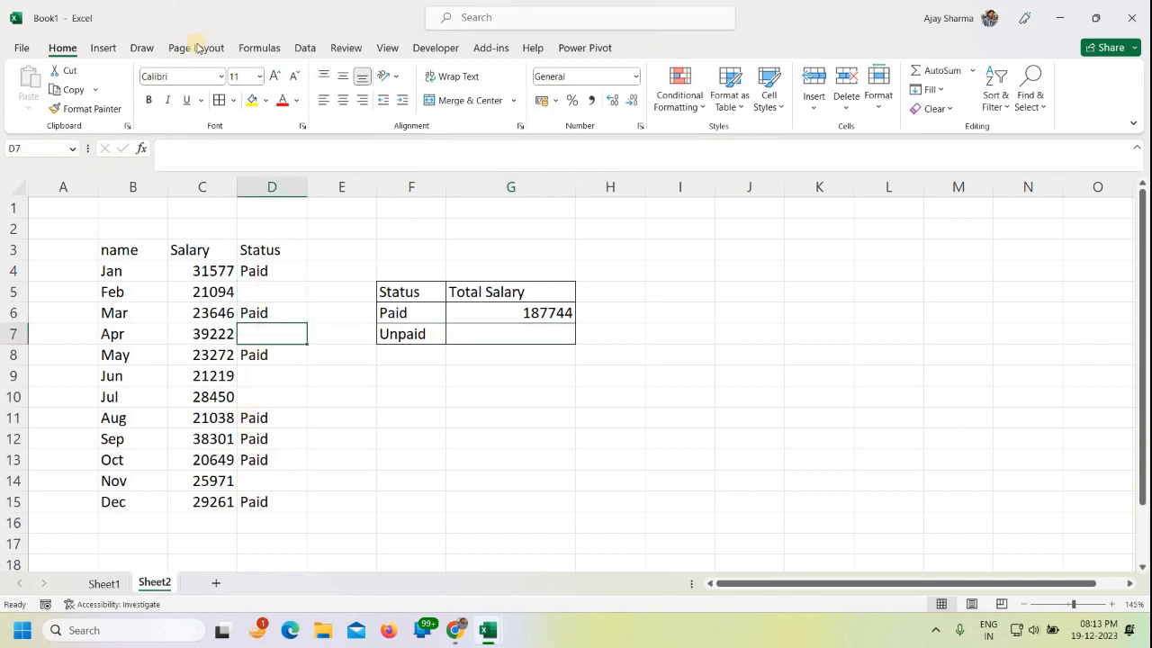
{"action": "left_click", "coordinate": [142, 49]}
{"action": "left_click", "coordinate": [175, 82]}
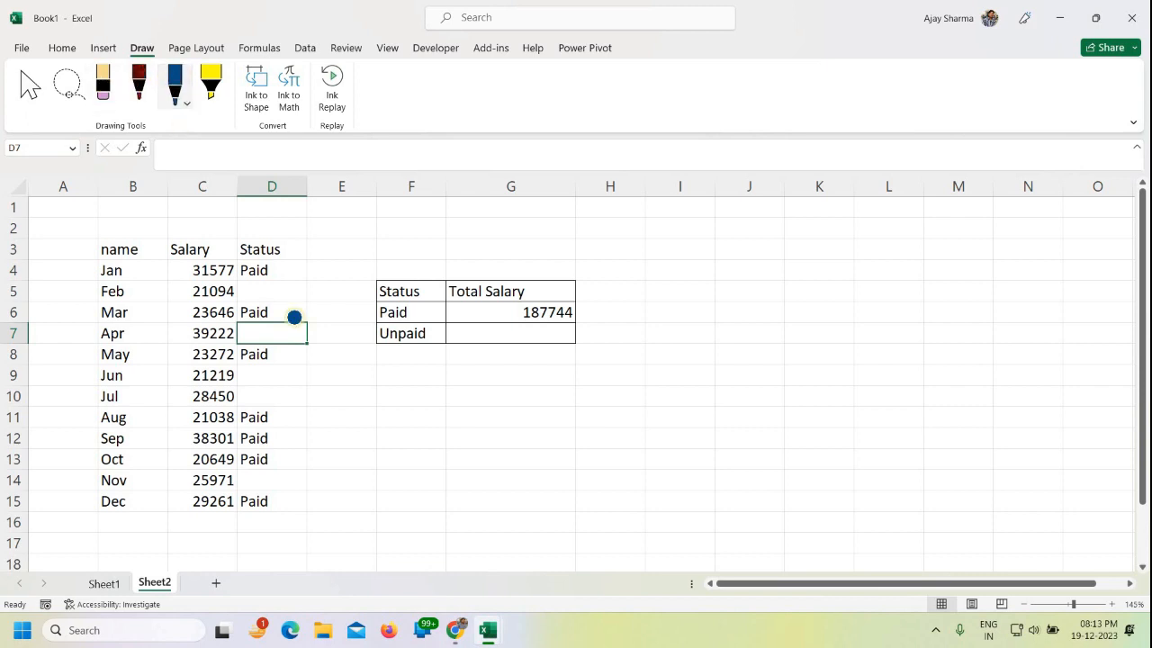
{"action": "left_click_drag", "start_coordinate": [253, 290], "coordinate": [300, 292]}
{"action": "left_click_drag", "start_coordinate": [253, 335], "coordinate": [304, 347]}
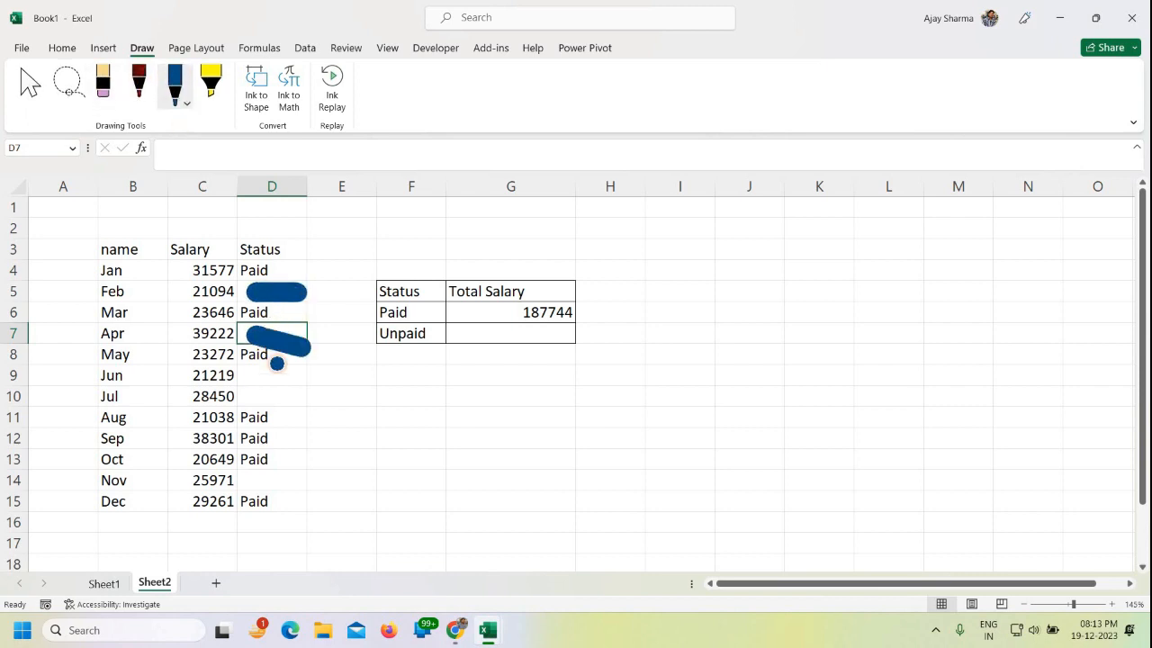
{"action": "mouse_move", "coordinate": [251, 377]}
{"action": "left_mouse_down"}
{"action": "mouse_move", "coordinate": [296, 378]}
{"action": "mouse_move", "coordinate": [305, 397]}
{"action": "left_mouse_up"}
{"action": "left_click_drag", "start_coordinate": [246, 482], "coordinate": [284, 481]}
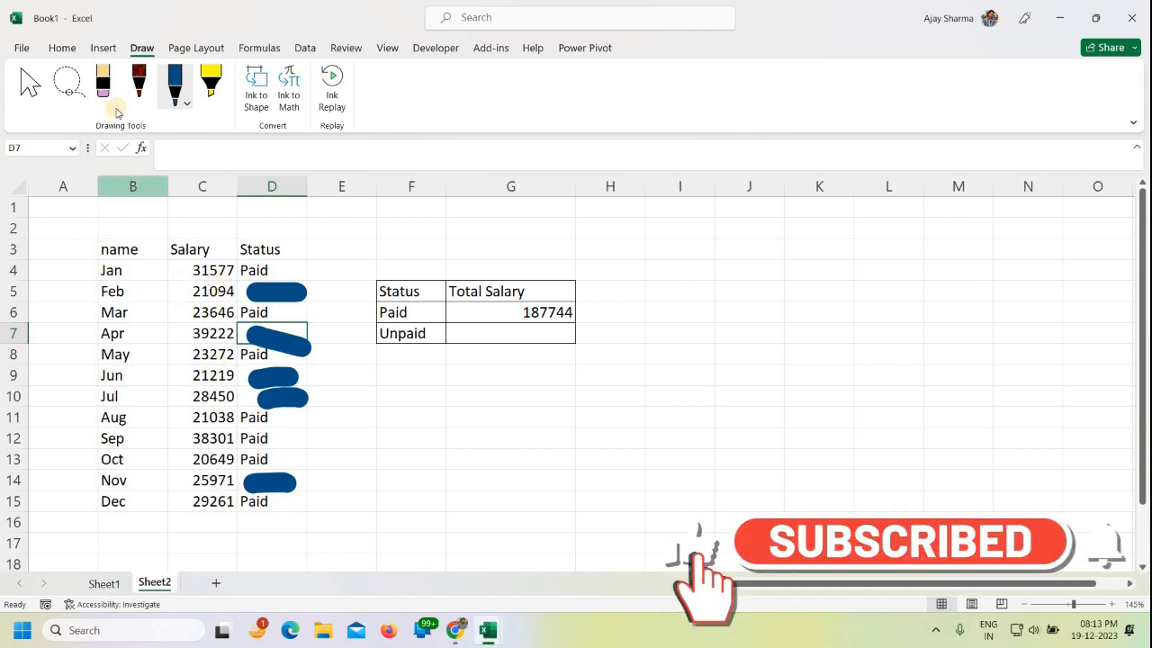
- Erase all the blue ink strokes from the Status column and leave drawing mode
{"action": "left_click", "coordinate": [104, 86]}
{"action": "left_click_drag", "start_coordinate": [262, 293], "coordinate": [257, 484]}
{"action": "left_click", "coordinate": [297, 397]}
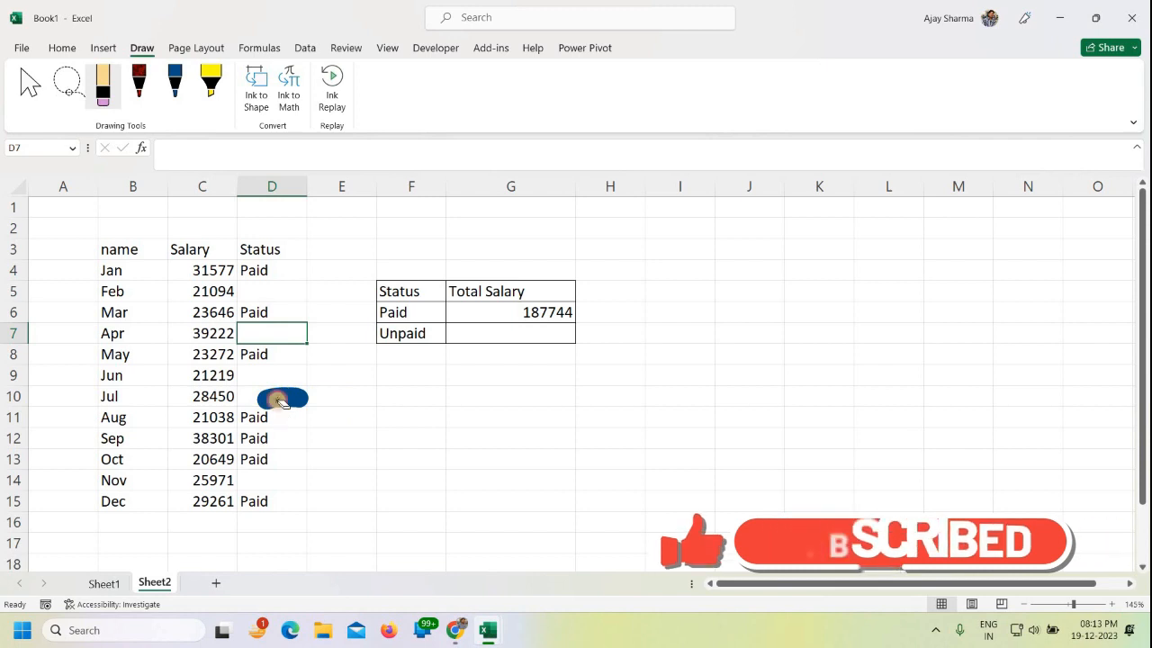
{"action": "left_click", "coordinate": [281, 401]}
{"action": "key", "text": "Escape"}
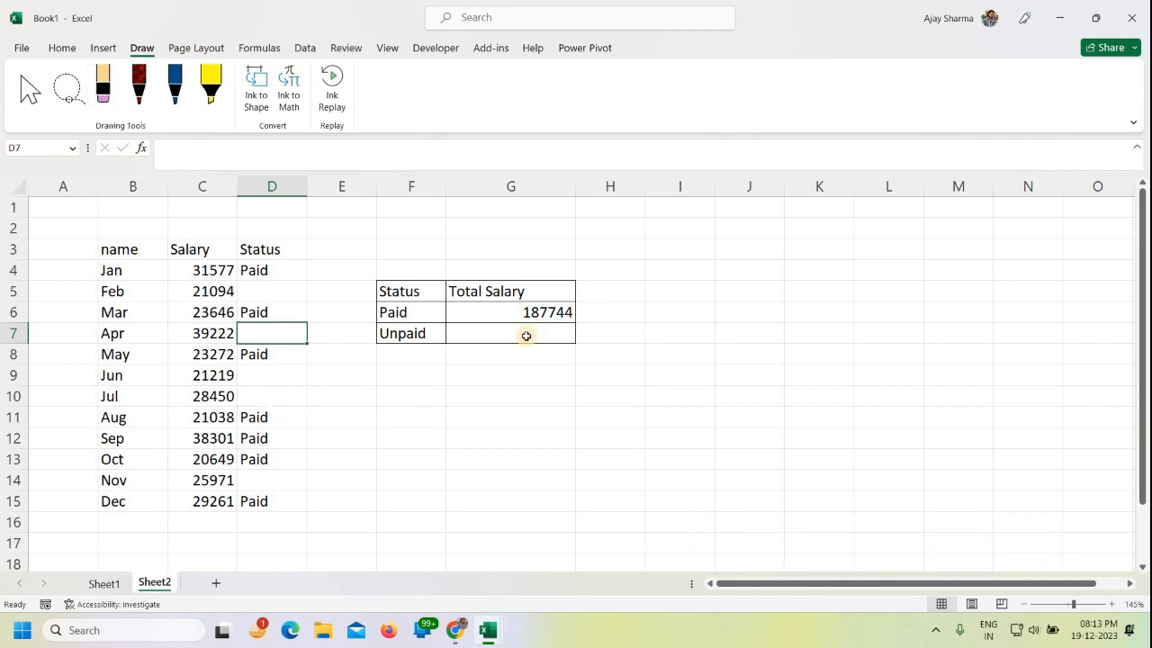
- Total the unpaid salaries in G7 with the formula =SUMIF(D4:D15,"",C4:C15)
{"action": "left_click", "coordinate": [526, 335]}
{"action": "type", "text": "=sumi"}
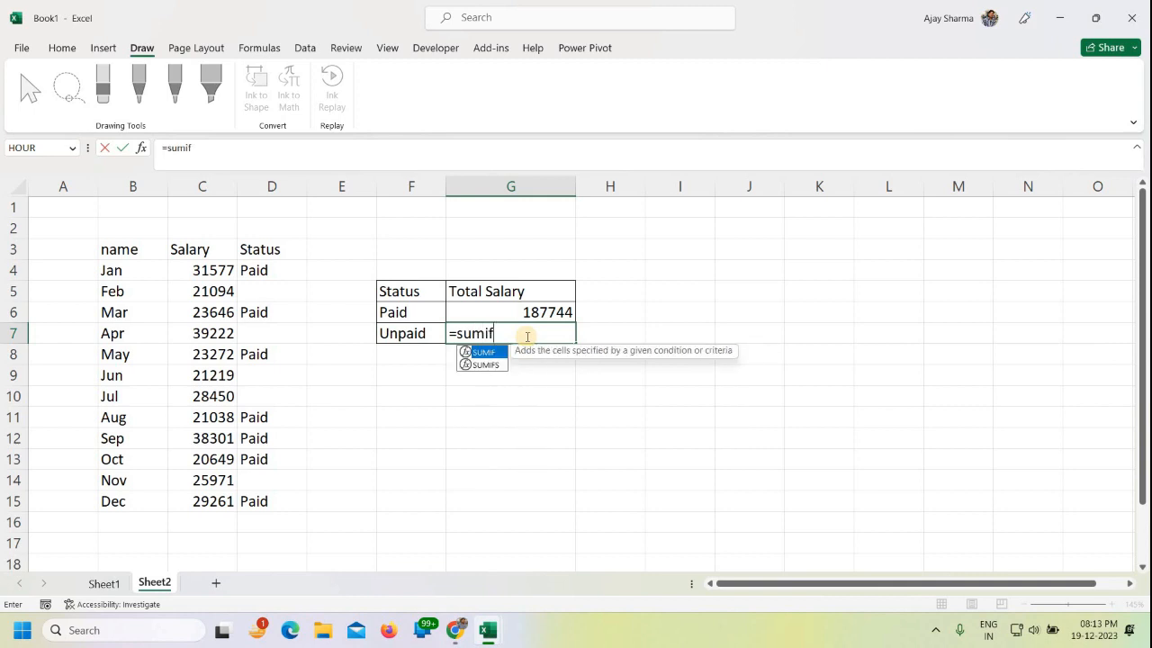
{"action": "type", "text": "f"}
{"action": "key", "text": "Tab"}
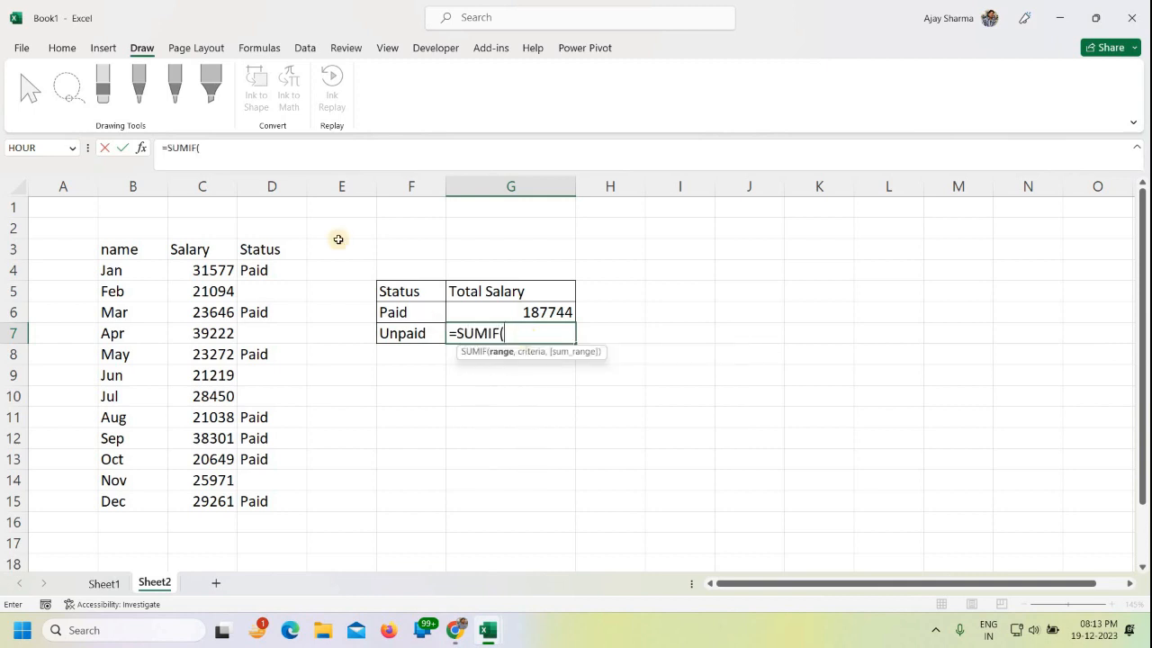
{"action": "left_click_drag", "start_coordinate": [268, 270], "coordinate": [264, 501]}
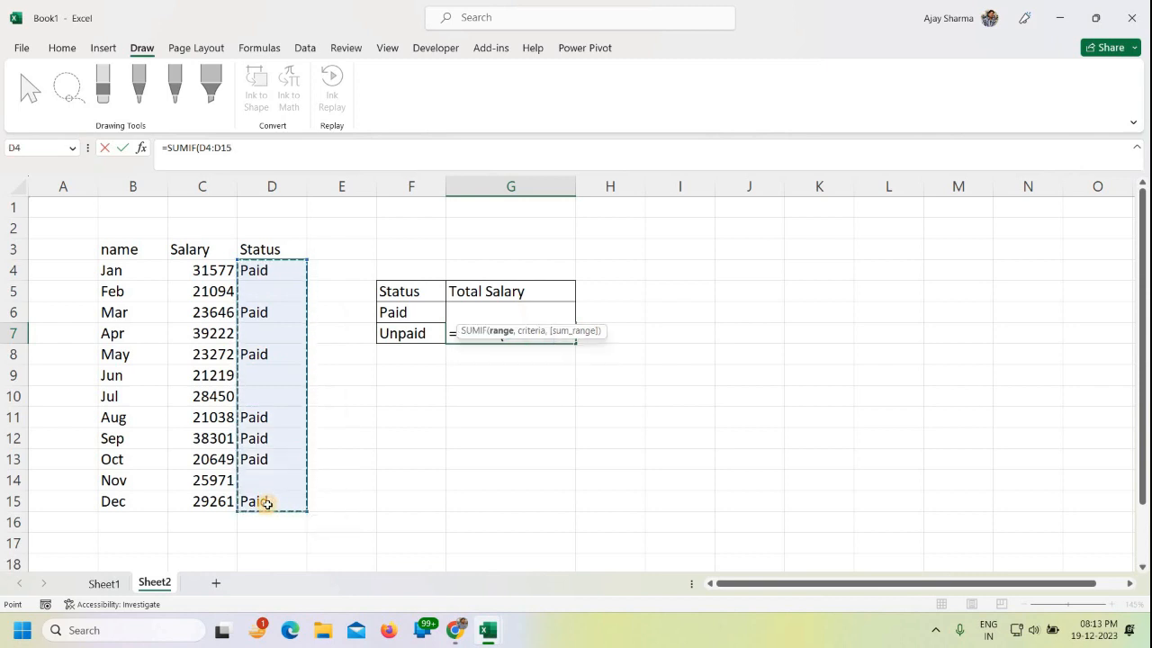
{"action": "type", "text": ","}
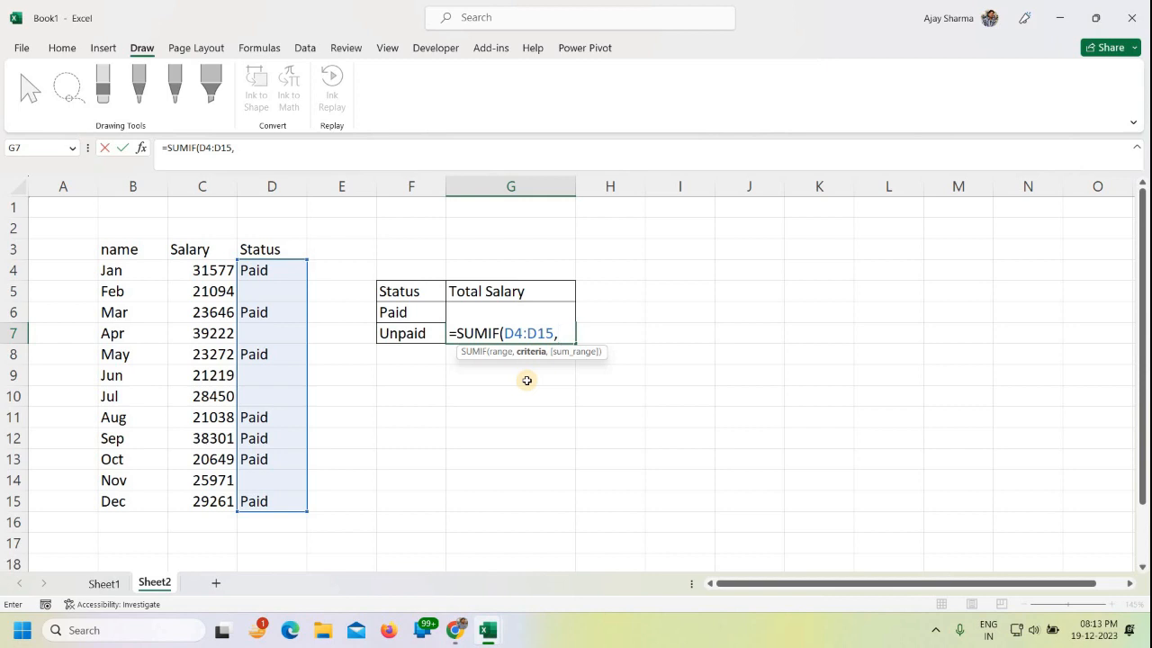
{"action": "type", "text": "\"\""}
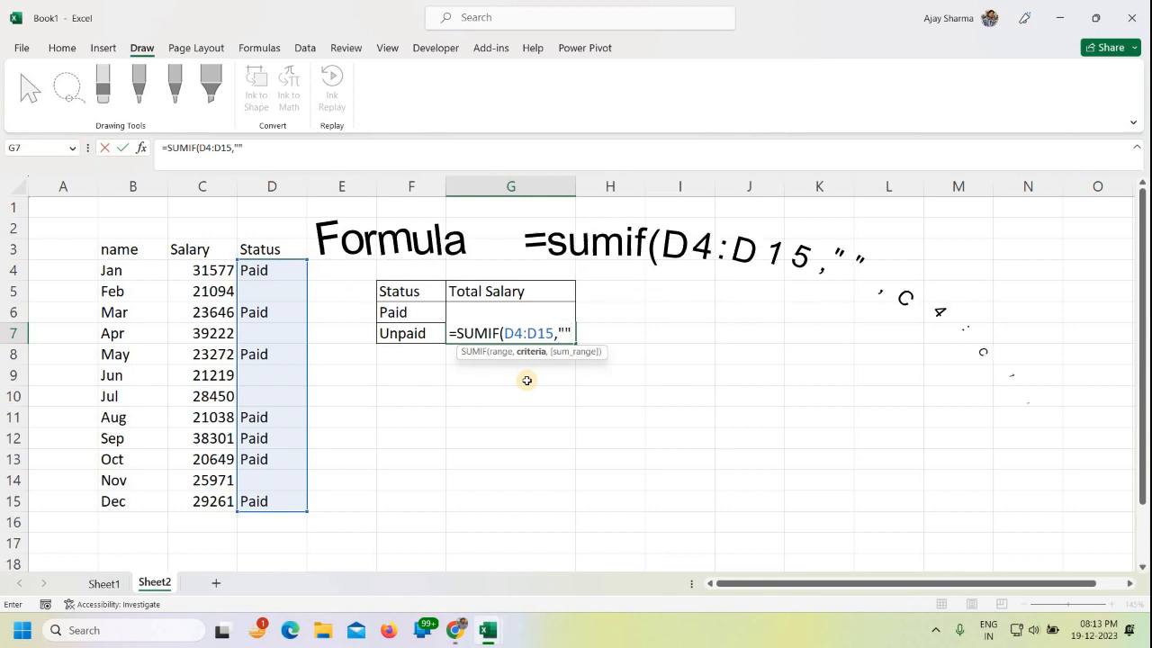
{"action": "type", "text": "\","}
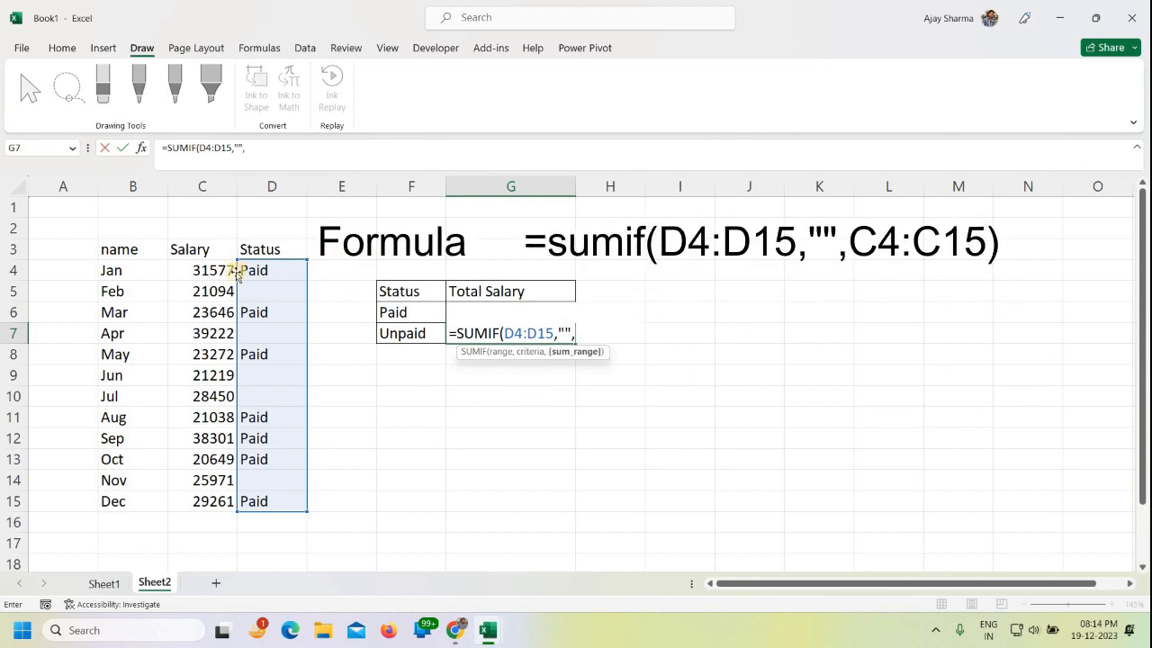
{"action": "left_click_drag", "start_coordinate": [218, 270], "coordinate": [221, 496]}
{"action": "type", "text": ")"}
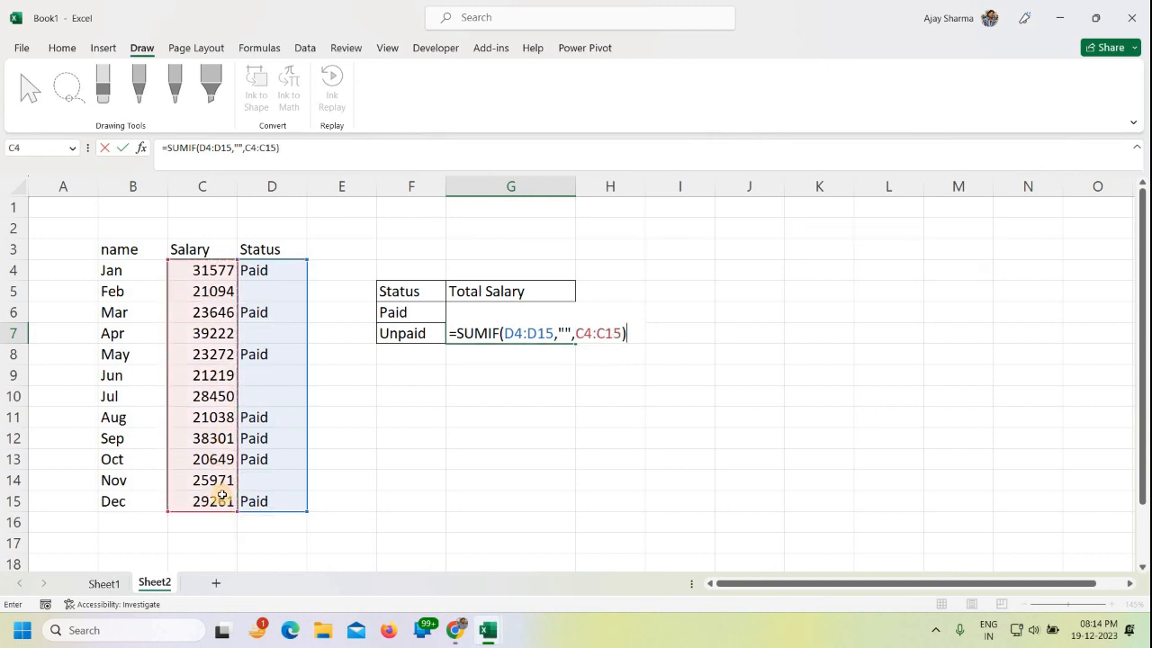
{"action": "key", "text": "Return"}
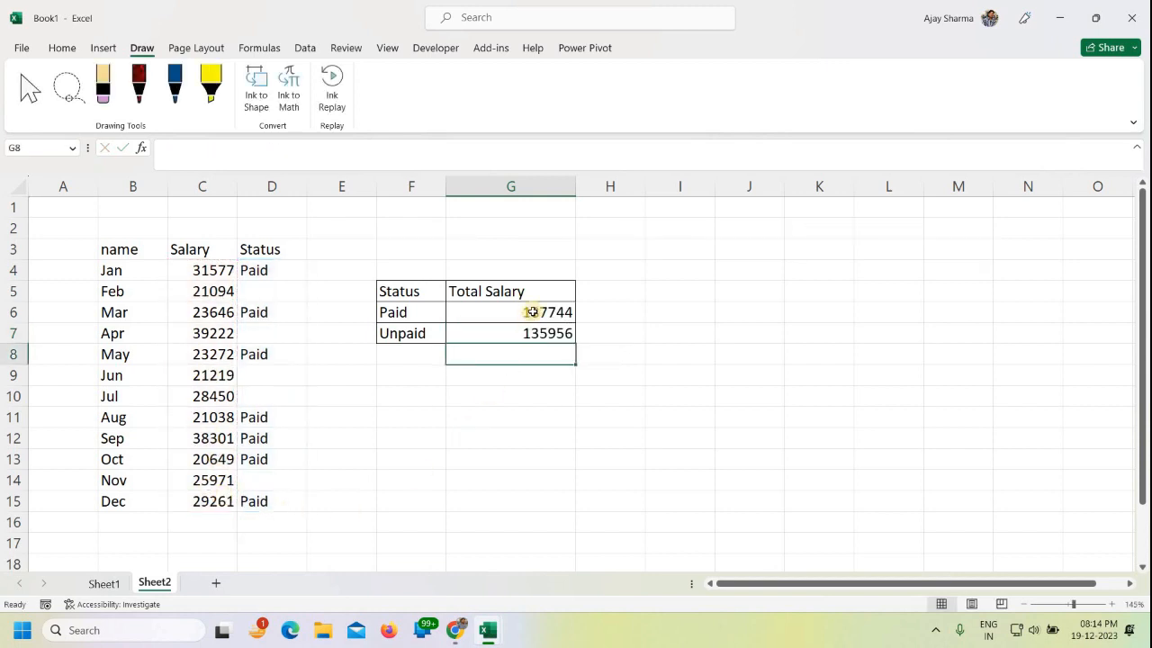
- Add the paid and unpaid totals together in G9 with the formula =SUM(G6:G8)
{"action": "left_click", "coordinate": [520, 380]}
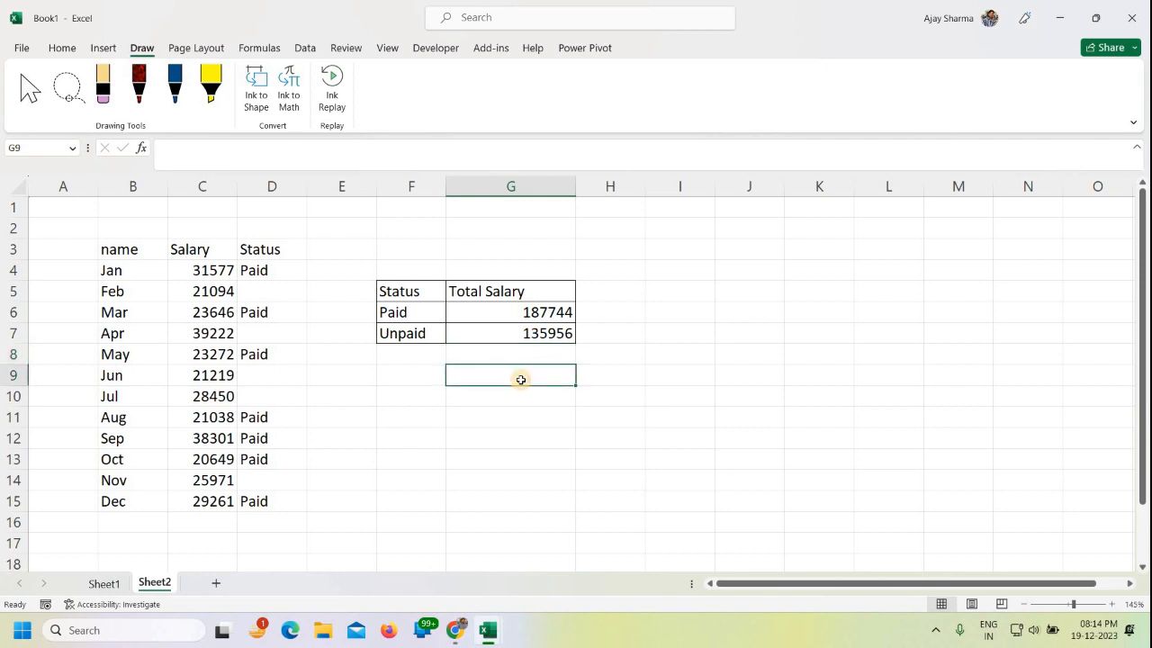
{"action": "key", "text": "alt+equal"}
{"action": "key", "text": "Return"}
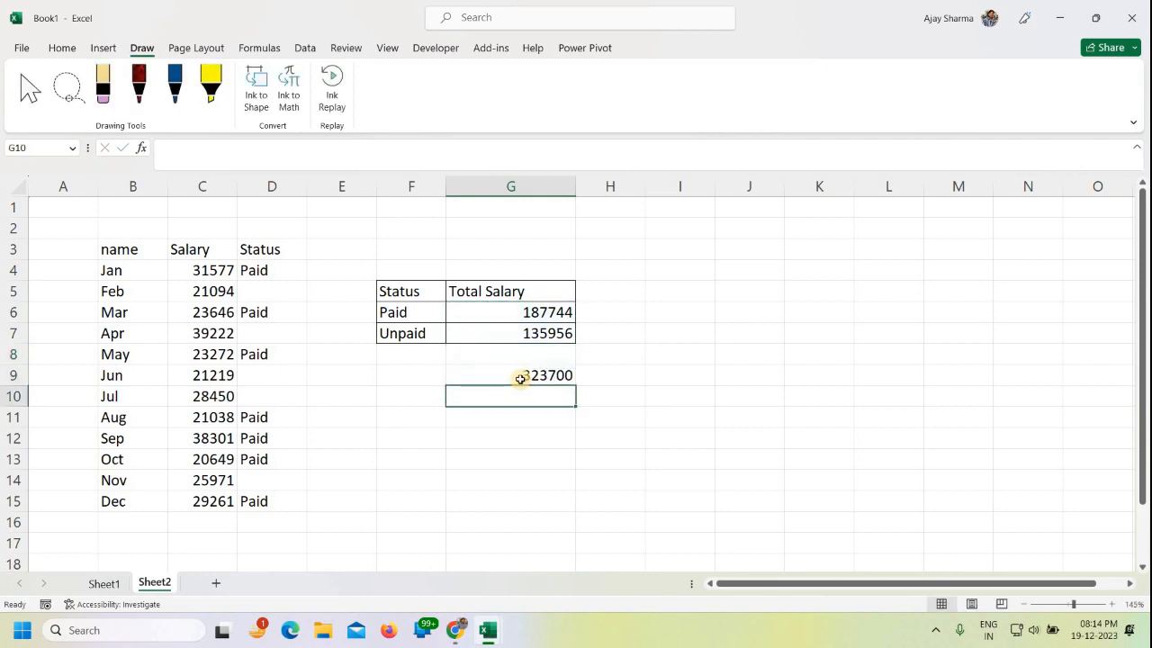
- Check the combined total in G9 against the sum of salaries C4:C15 and review the paid formula in G6
{"action": "left_click", "coordinate": [526, 381]}
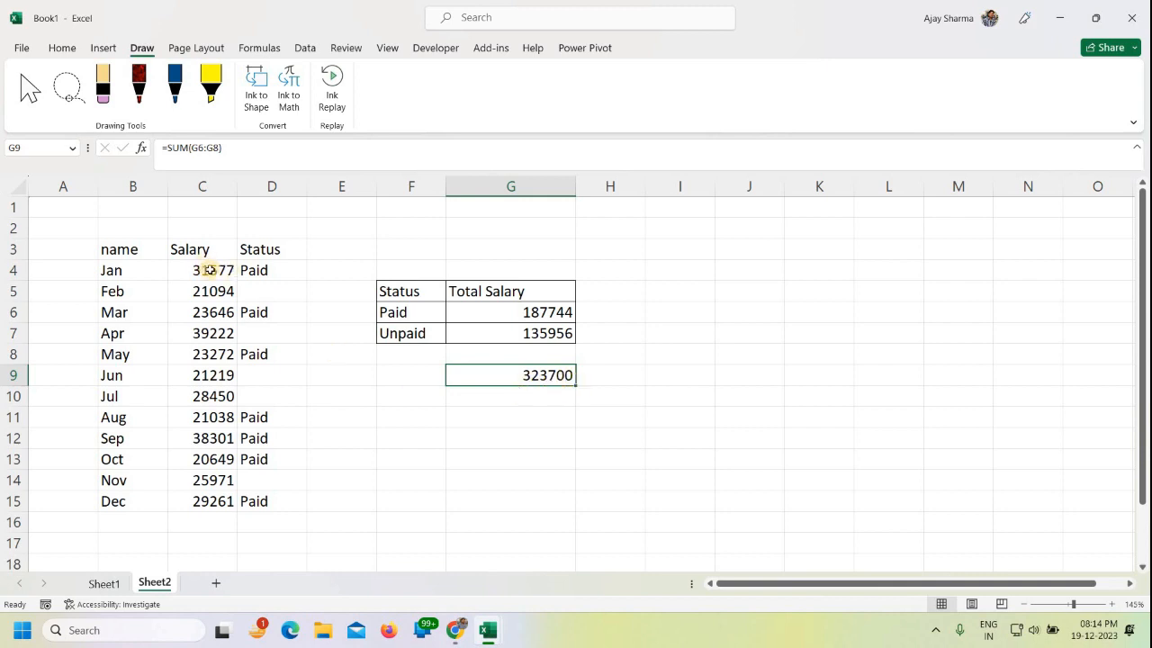
{"action": "left_click_drag", "start_coordinate": [206, 270], "coordinate": [208, 495]}
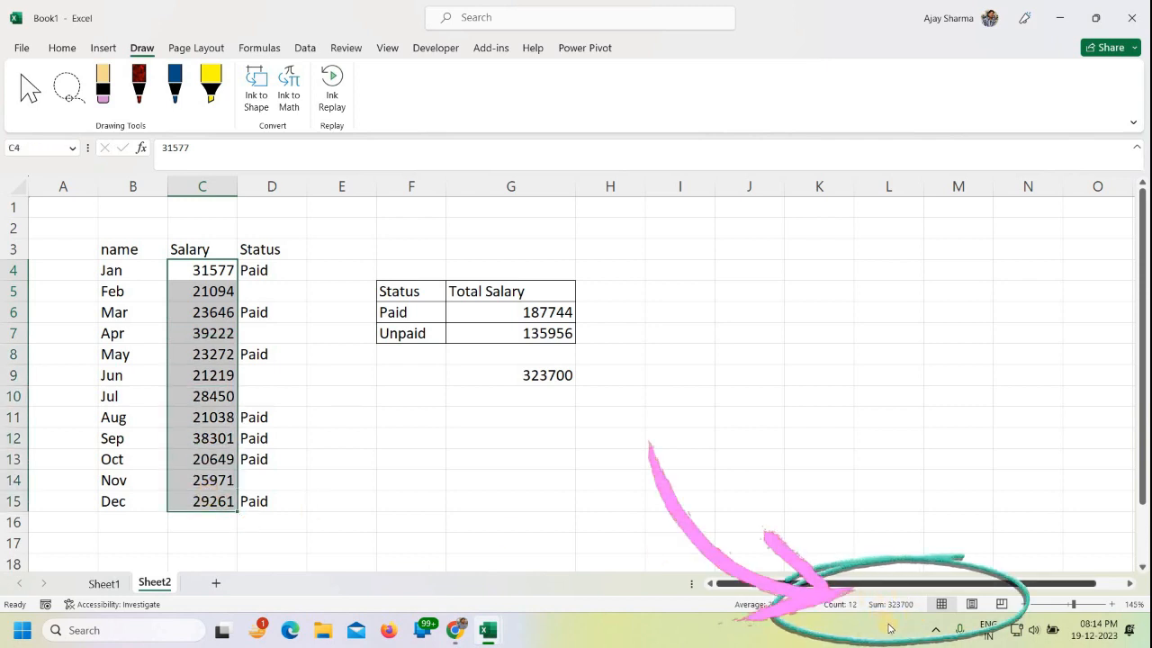
{"action": "left_click", "coordinate": [729, 332]}
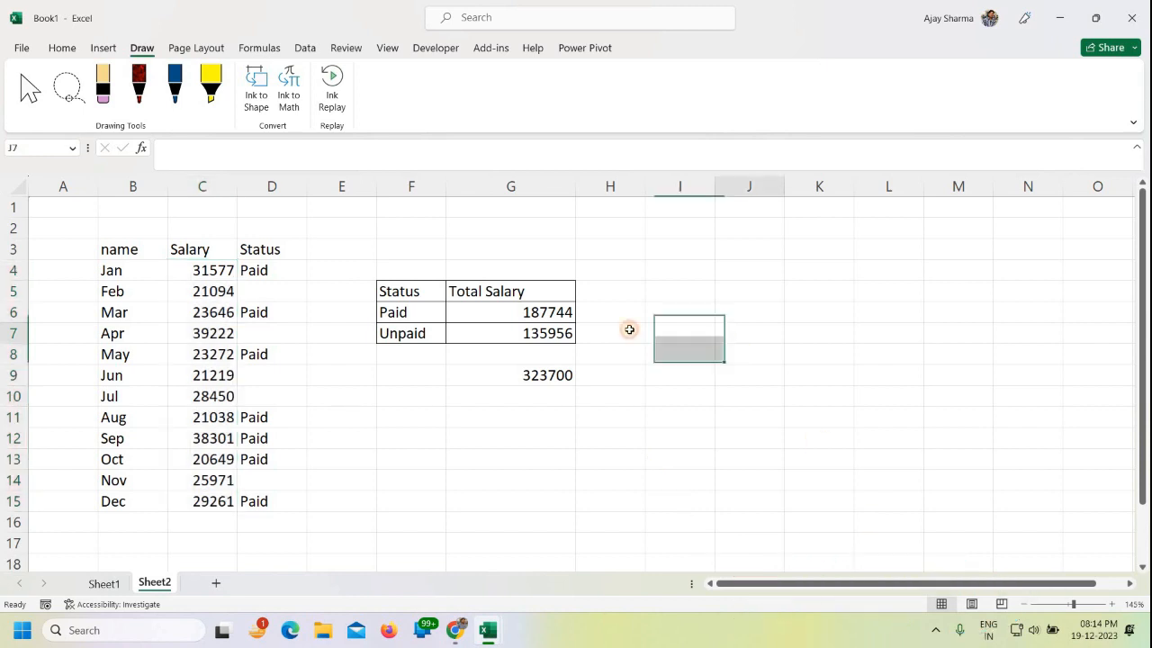
{"action": "left_click", "coordinate": [396, 479]}
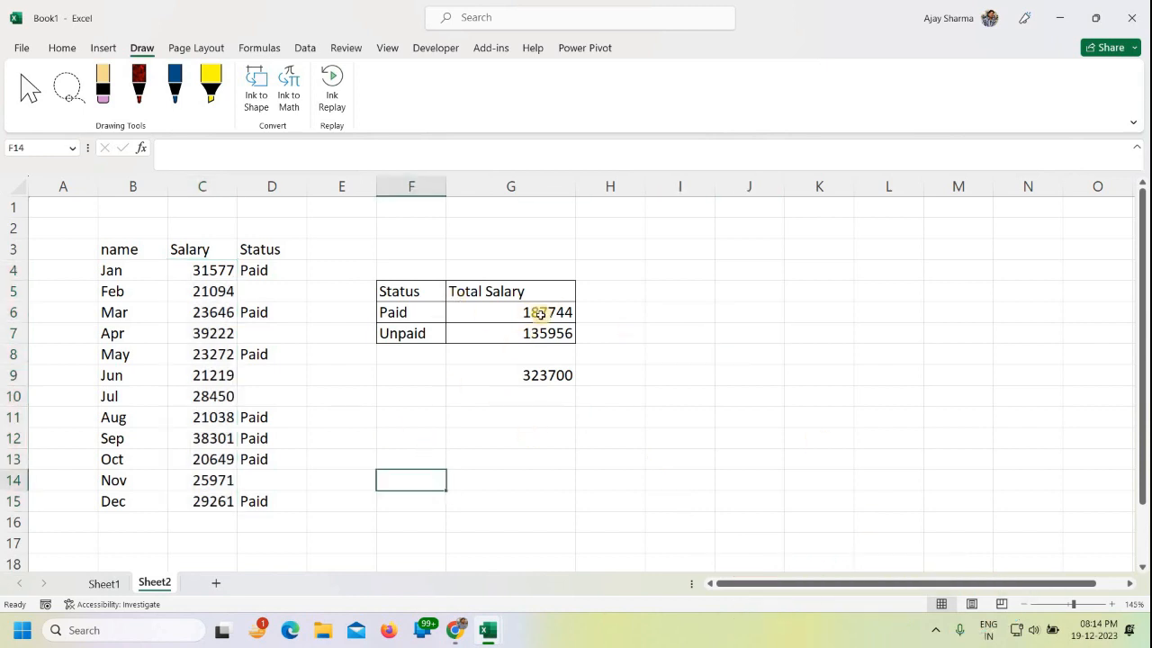
{"action": "left_click", "coordinate": [540, 313]}
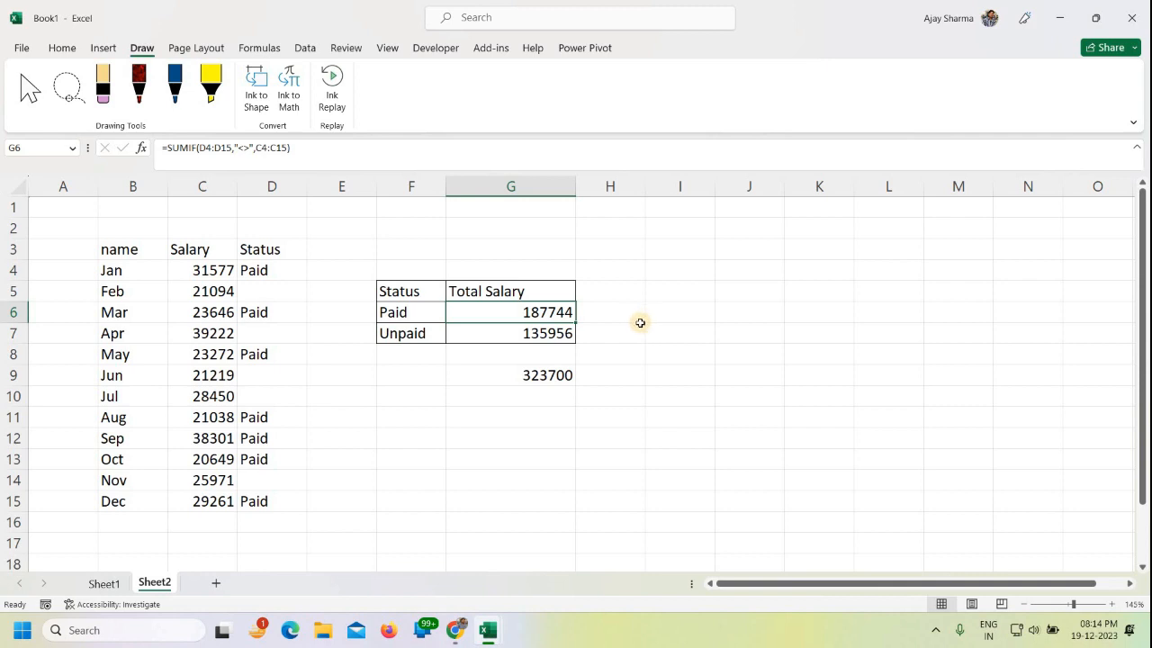
{"action": "left_click", "coordinate": [455, 432]}
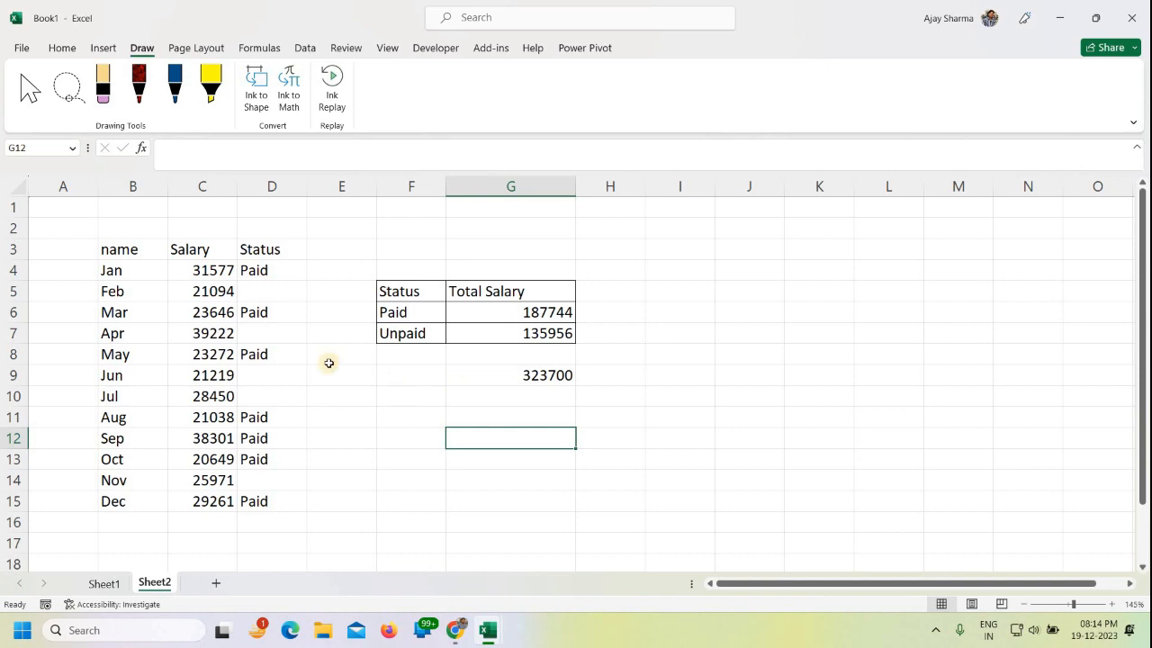
- Switch to Sheet1 and select K5, the empty cell under the Product criteria heading
{"action": "left_click", "coordinate": [103, 584]}
{"action": "left_click", "coordinate": [656, 387]}
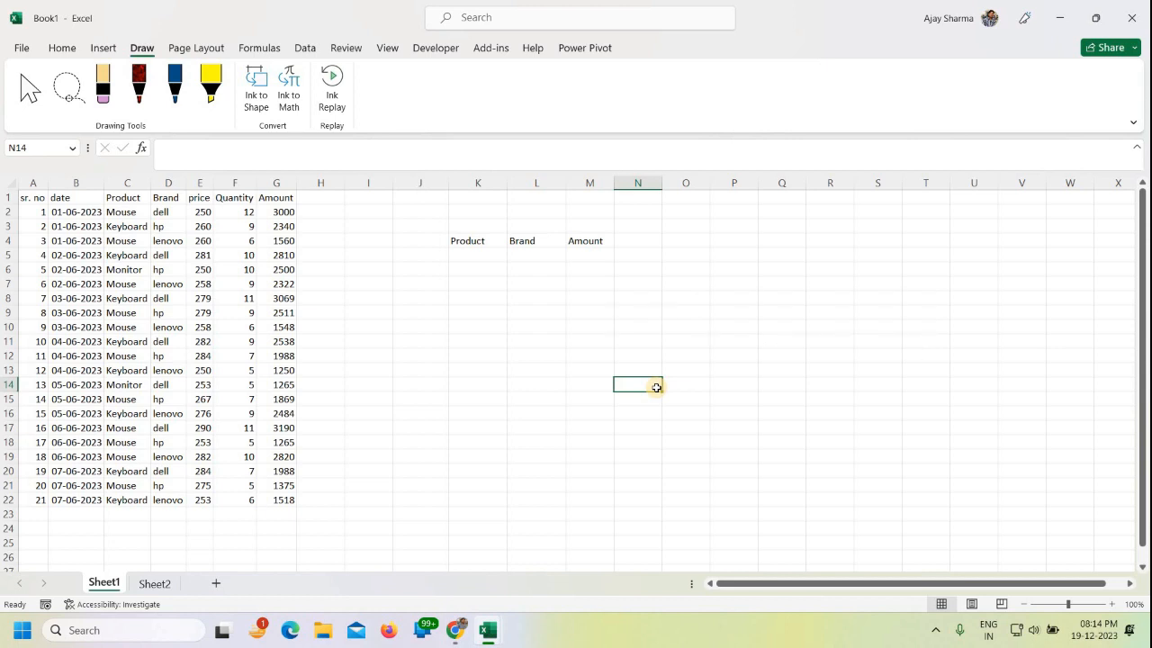
{"action": "left_click", "coordinate": [486, 266]}
{"action": "left_click", "coordinate": [489, 256]}
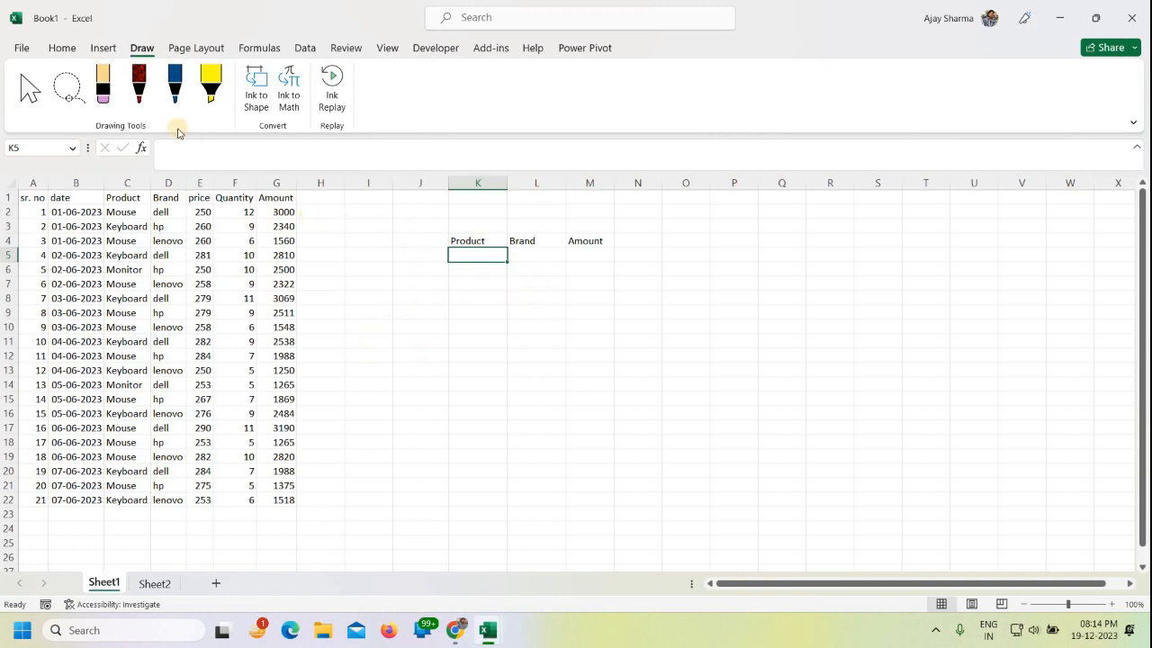
- Mark the first sr. no cells in column A with dark red pen ink, erase the strokes and leave drawing mode
{"action": "left_click", "coordinate": [144, 81]}
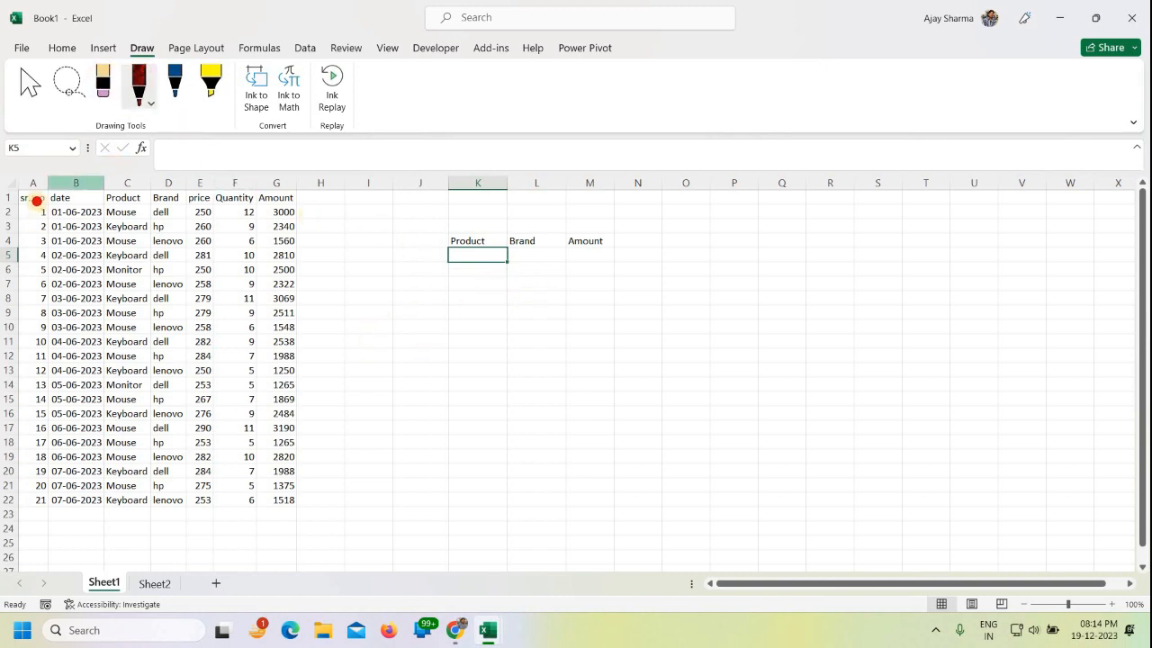
{"action": "left_click_drag", "start_coordinate": [27, 205], "coordinate": [28, 244]}
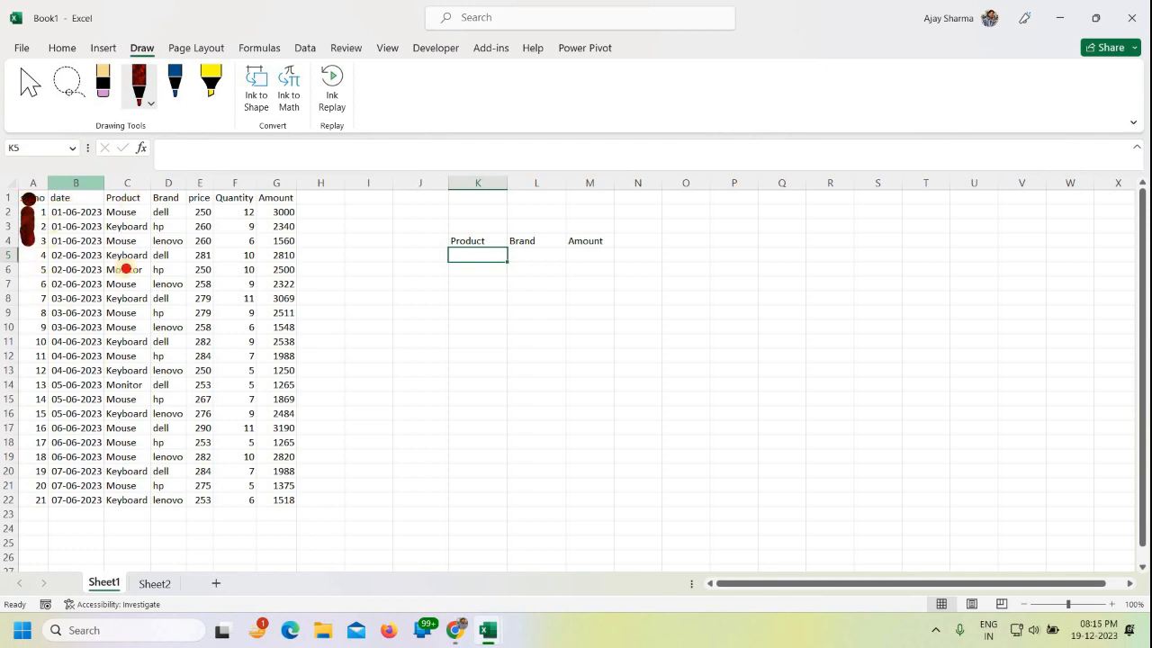
{"action": "left_click", "coordinate": [103, 86]}
{"action": "left_click_drag", "start_coordinate": [29, 199], "coordinate": [29, 247]}
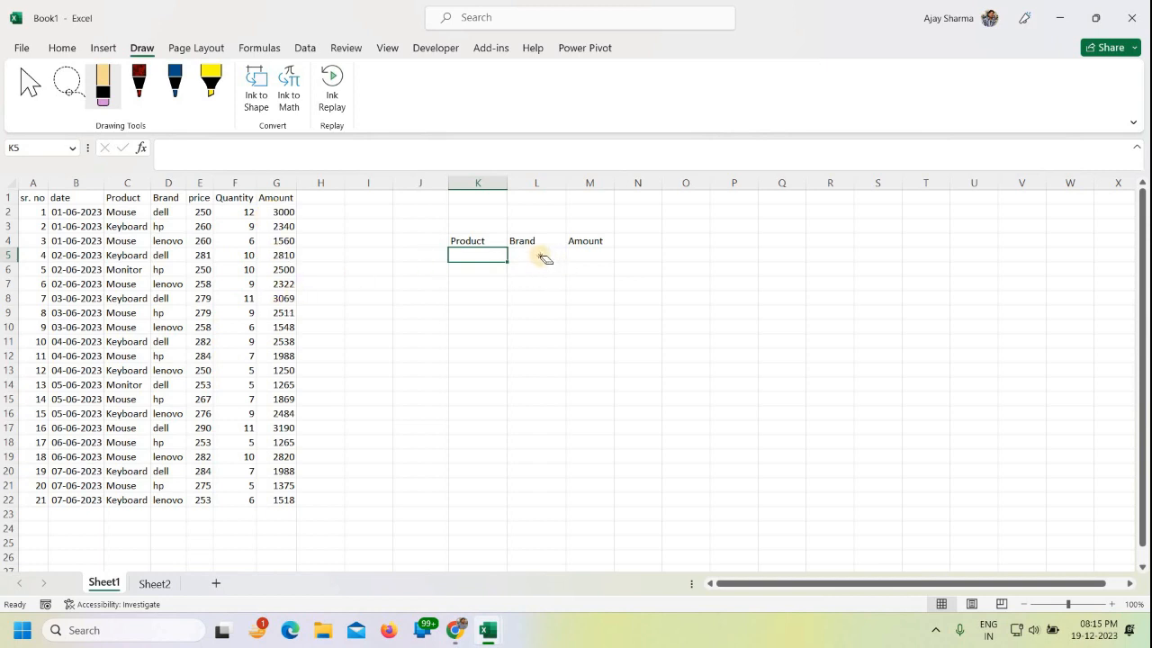
{"action": "key", "text": "Escape"}
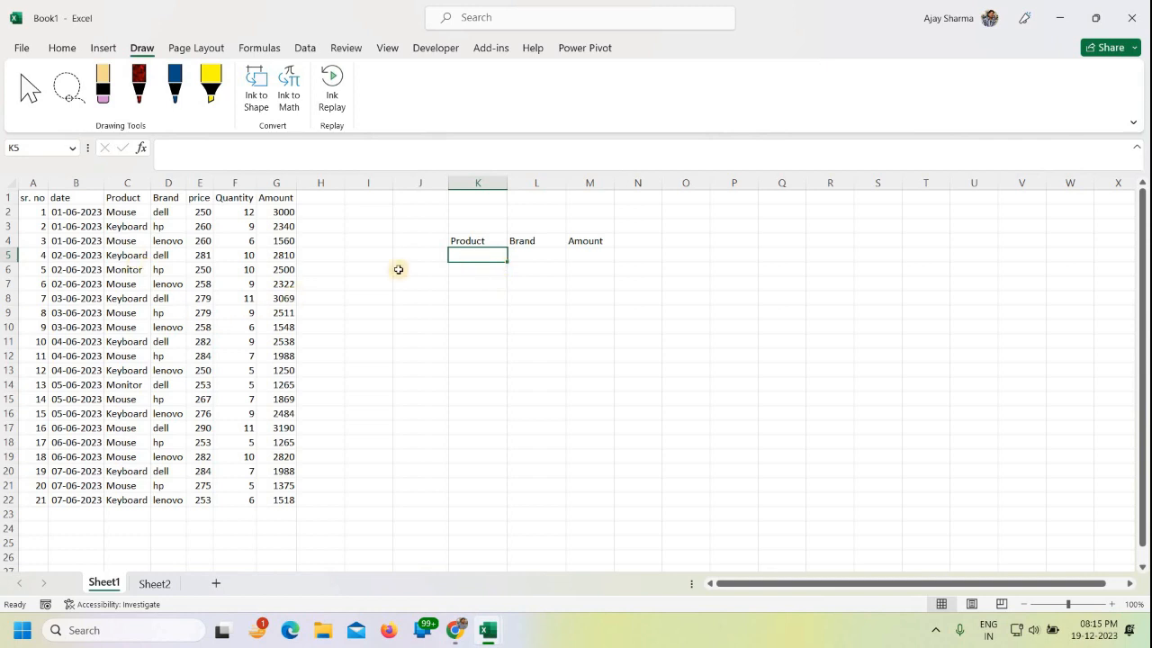
- Enter Keyboard as the product in K5 and copy lenovo from the Brand column into L5
{"action": "type", "text": "Keyboard"}
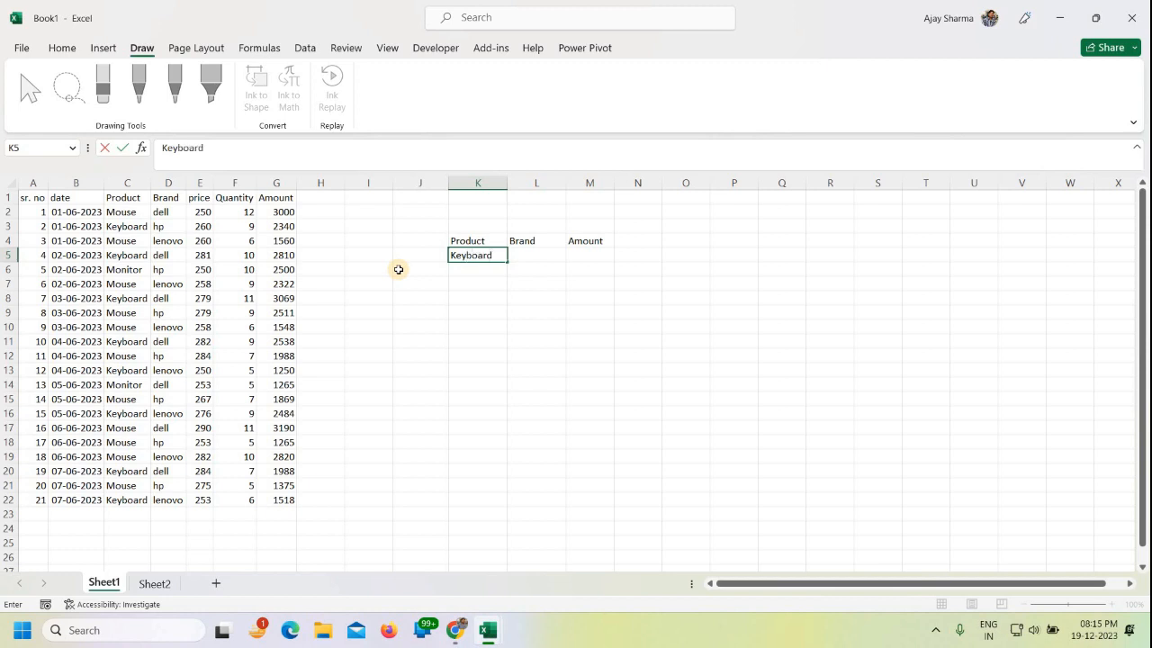
{"action": "key", "text": "Tab"}
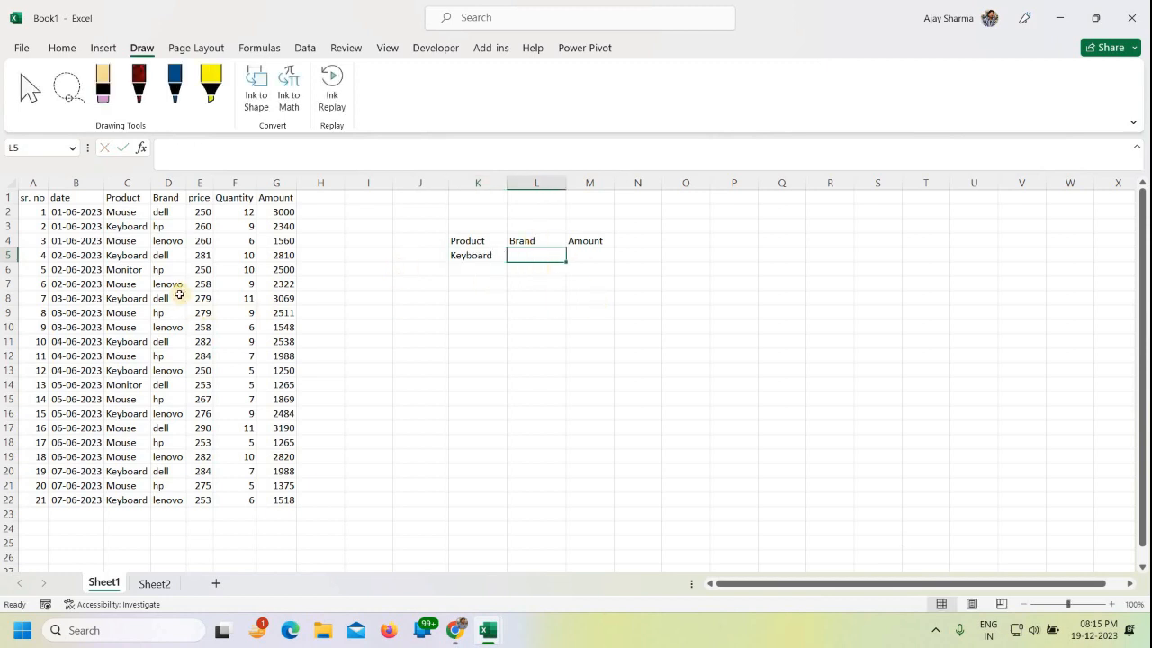
{"action": "left_click", "coordinate": [173, 288]}
{"action": "key", "text": "ctrl+c"}
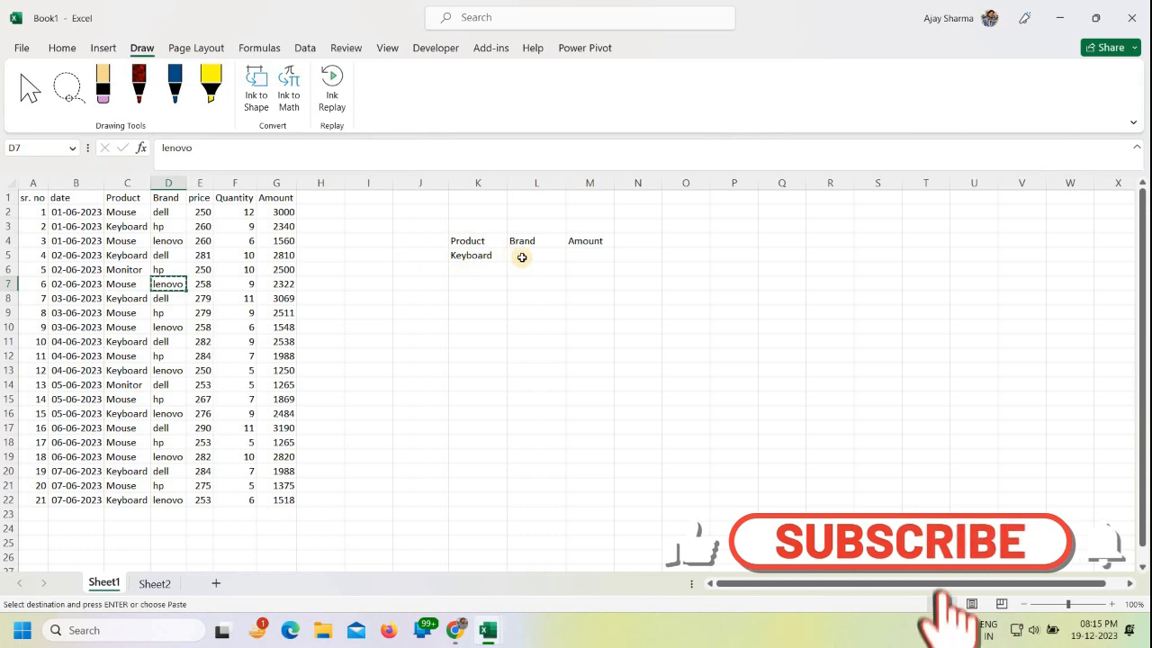
{"action": "left_click", "coordinate": [521, 255]}
{"action": "key", "text": "ctrl+v"}
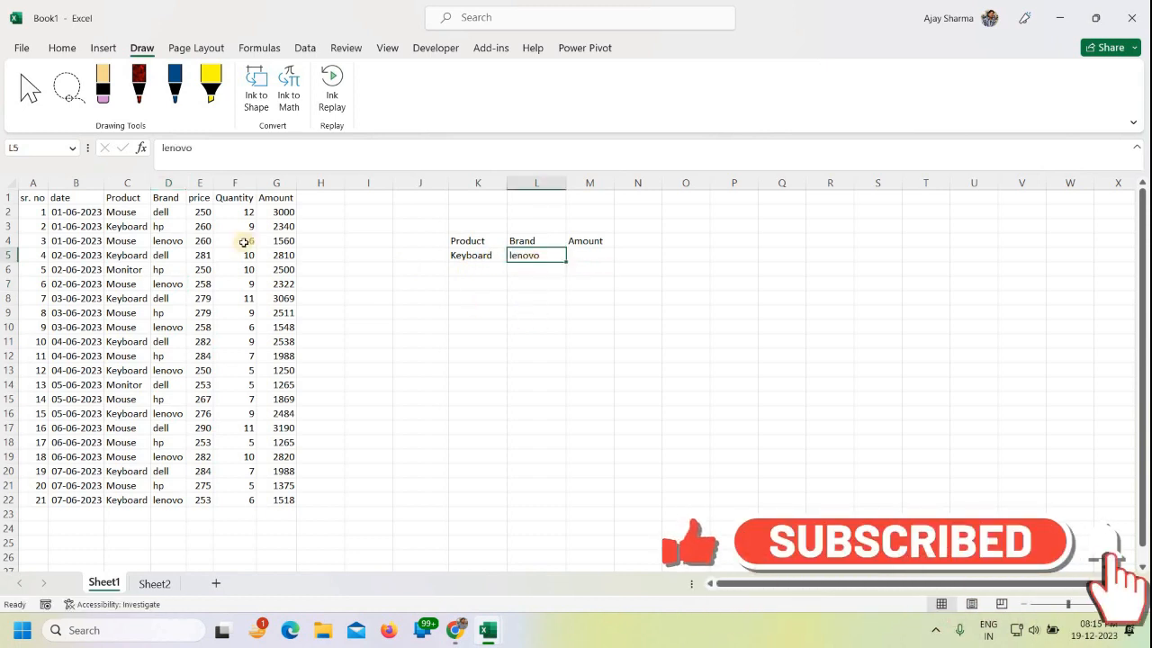
{"action": "left_click", "coordinate": [173, 241]}
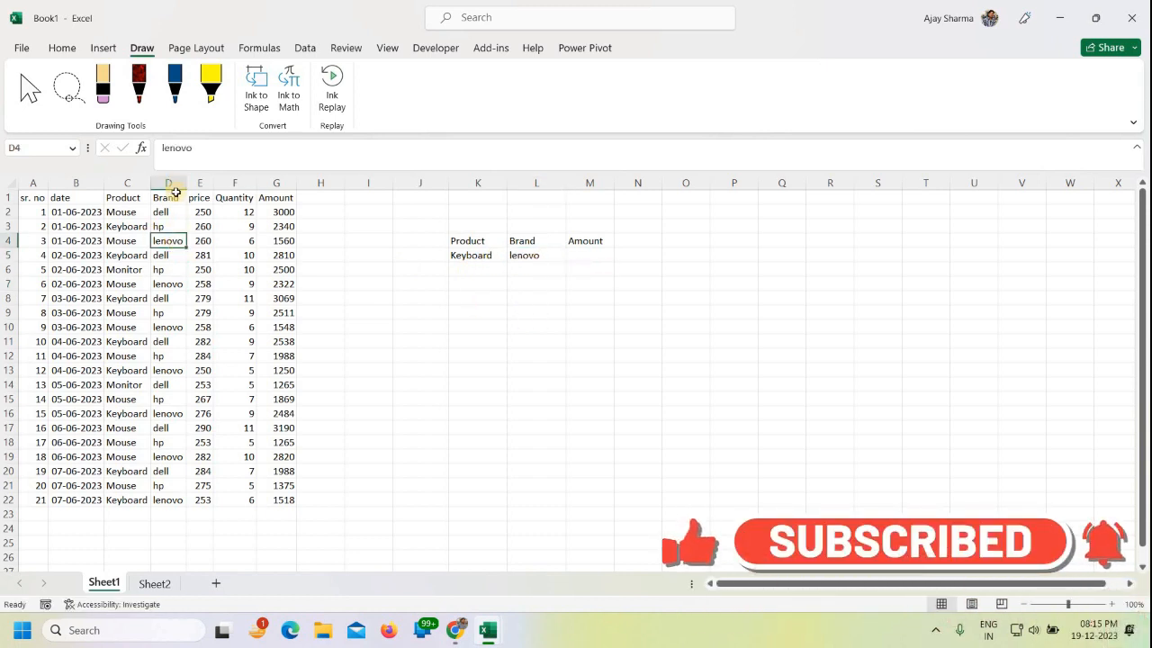
{"action": "left_click", "coordinate": [586, 255]}
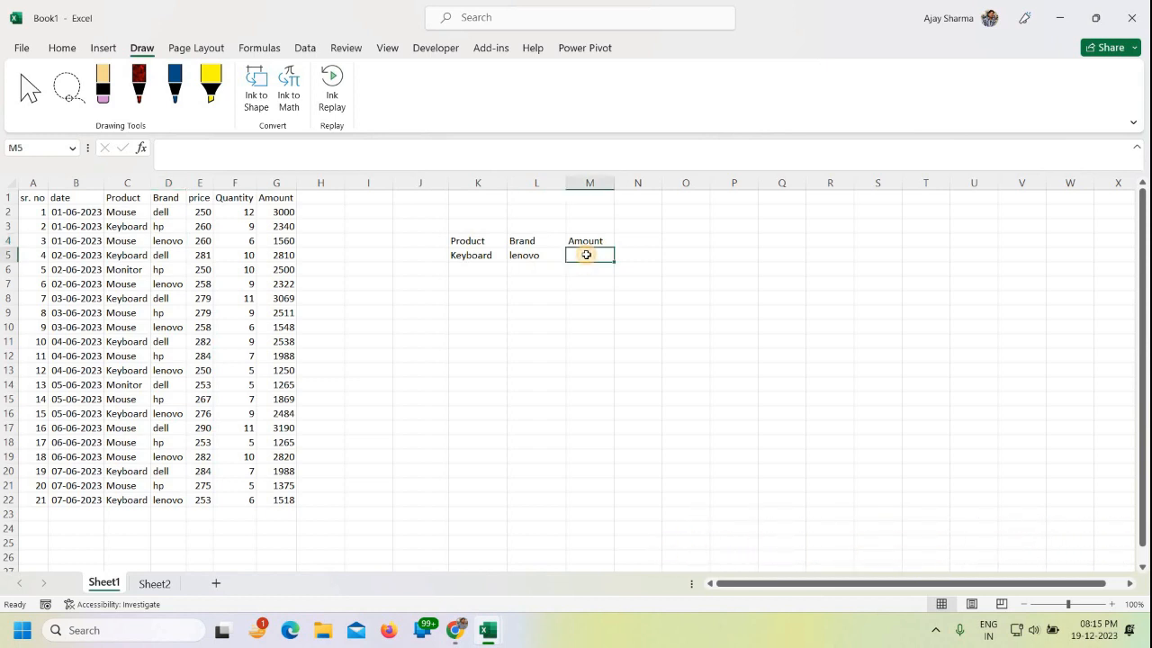
- Mark the Product and Brand criteria and their matching table columns with blue pen ink, and erase all the strokes
{"action": "left_click", "coordinate": [175, 84]}
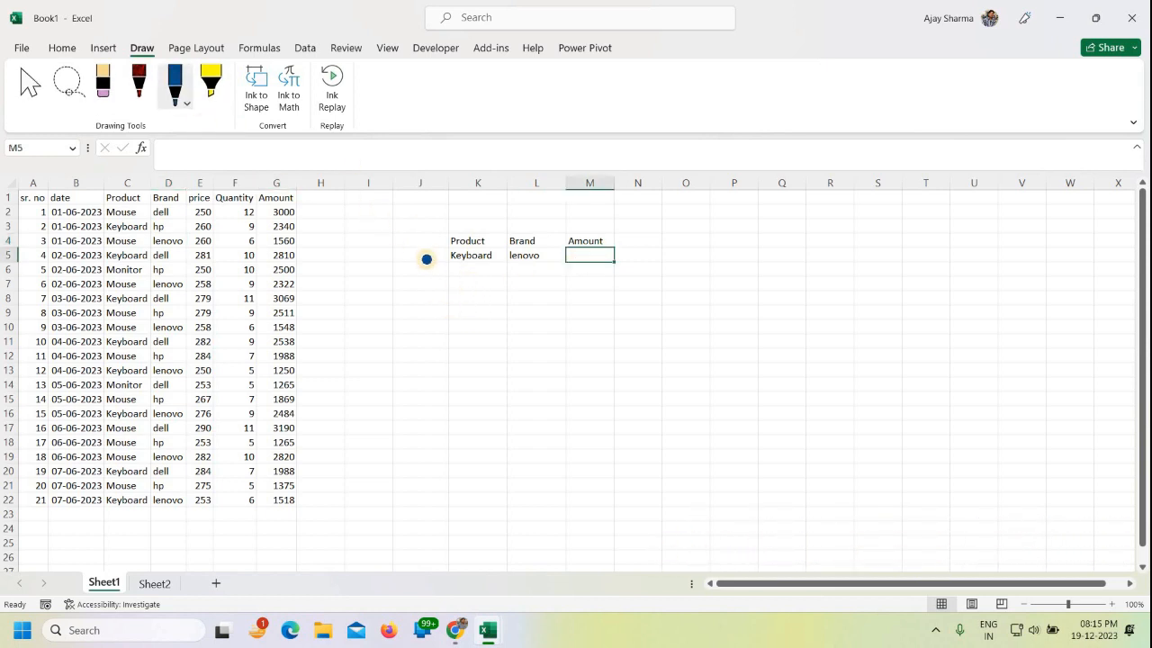
{"action": "left_click", "coordinate": [184, 102]}
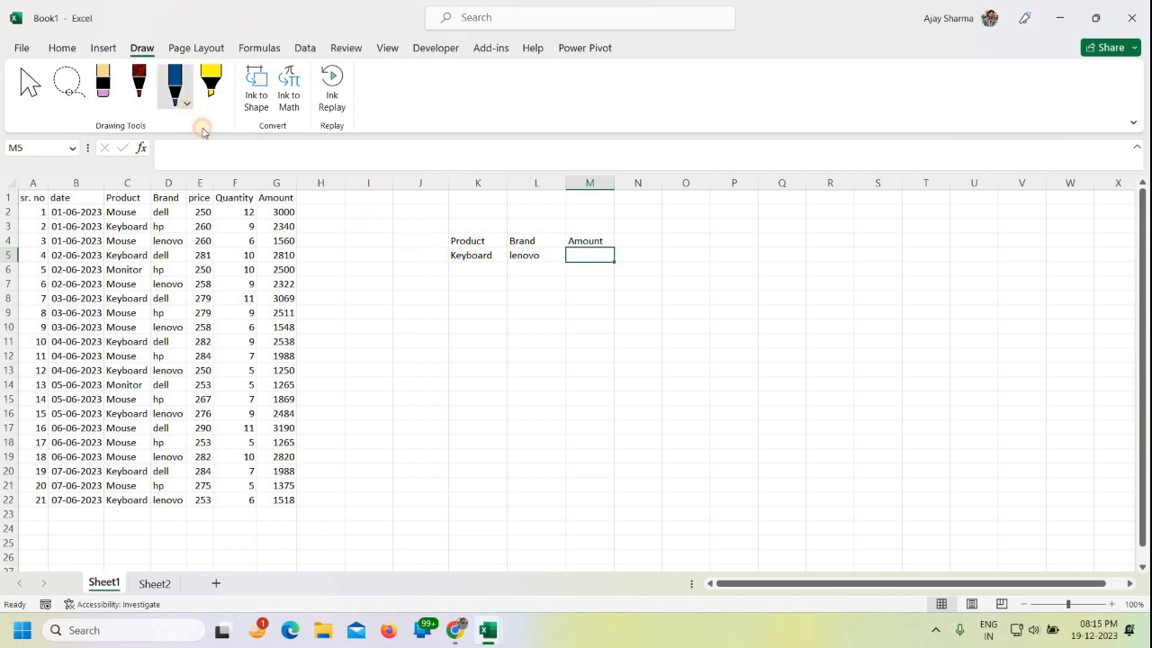
{"action": "left_click", "coordinate": [197, 180]}
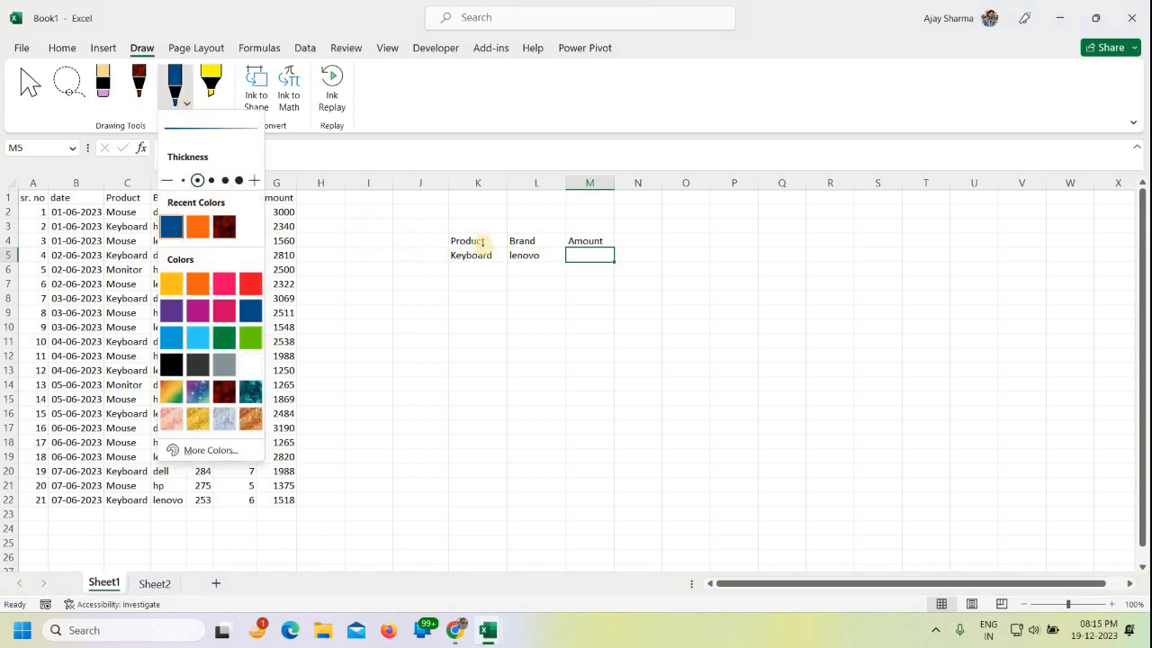
{"action": "mouse_move", "coordinate": [481, 219]}
{"action": "left_mouse_down"}
{"action": "mouse_move", "coordinate": [437, 276]}
{"action": "mouse_move", "coordinate": [507, 278]}
{"action": "mouse_move", "coordinate": [494, 227]}
{"action": "mouse_move", "coordinate": [525, 222]}
{"action": "mouse_move", "coordinate": [512, 227]}
{"action": "mouse_move", "coordinate": [551, 274]}
{"action": "mouse_move", "coordinate": [536, 218]}
{"action": "left_mouse_up"}
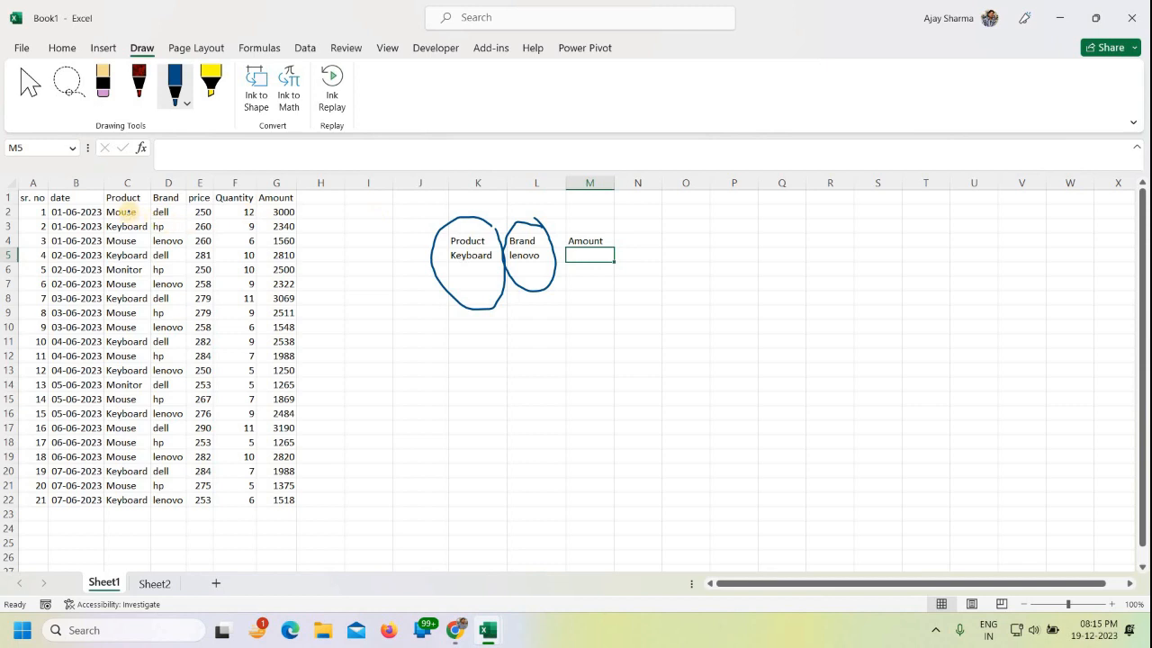
{"action": "left_click_drag", "start_coordinate": [134, 218], "coordinate": [130, 289]}
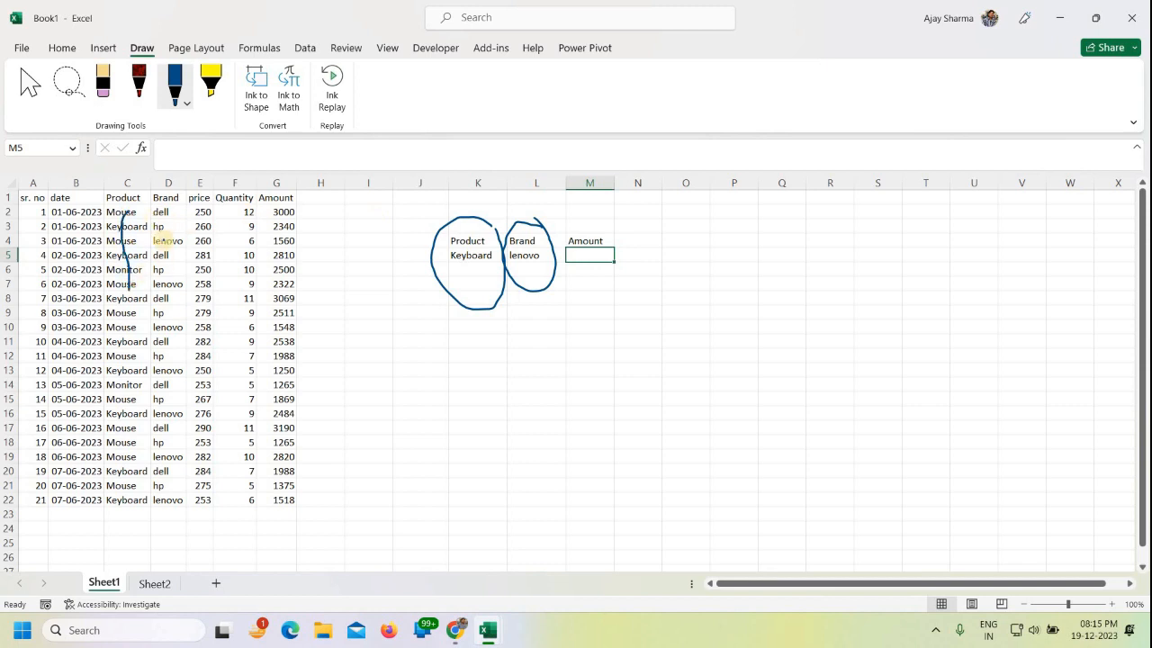
{"action": "left_click_drag", "start_coordinate": [171, 209], "coordinate": [172, 286]}
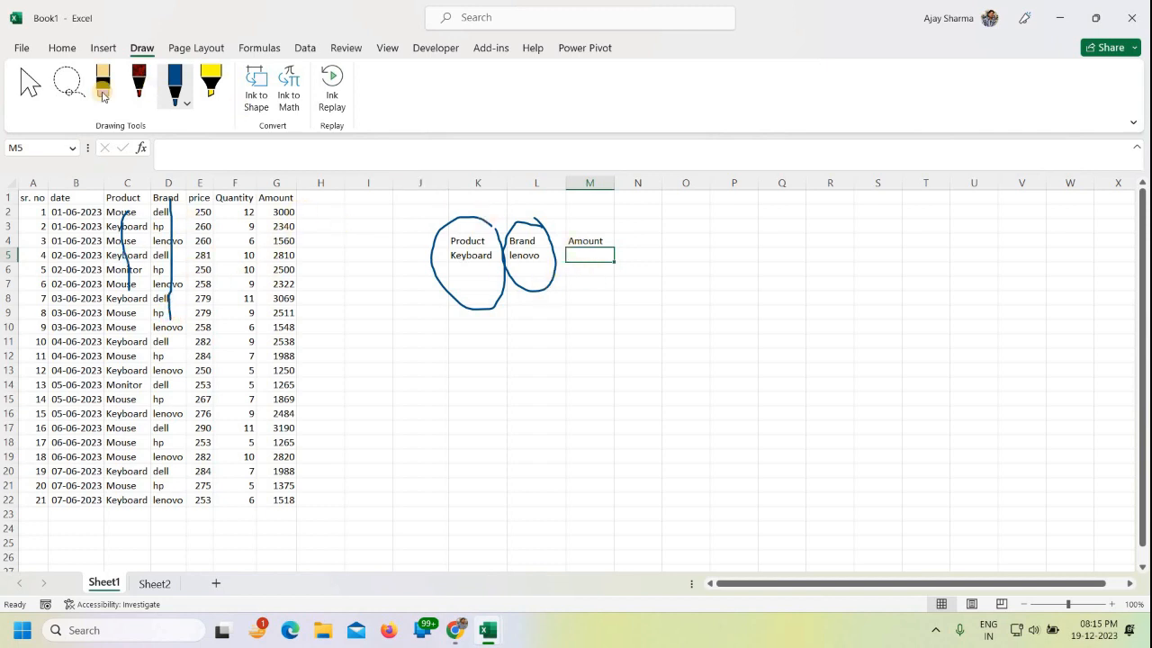
{"action": "left_click", "coordinate": [102, 89]}
{"action": "mouse_move", "coordinate": [128, 234]}
{"action": "left_mouse_down"}
{"action": "mouse_move", "coordinate": [363, 253]}
{"action": "mouse_move", "coordinate": [525, 241]}
{"action": "left_mouse_up"}
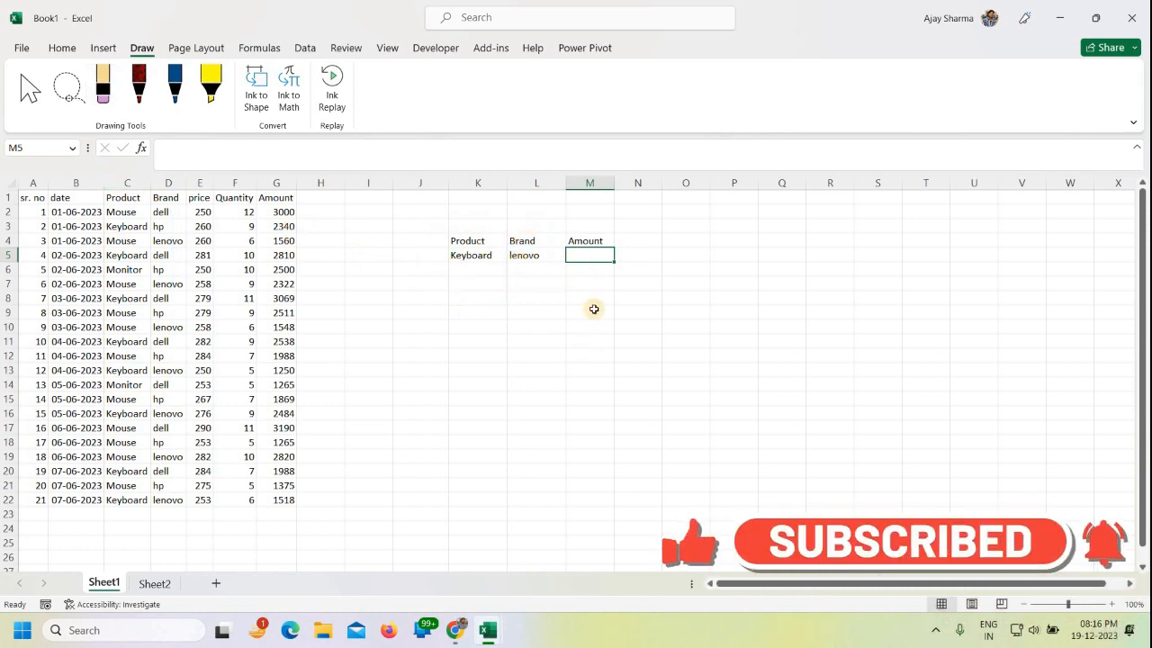
- Start a SUMIFS formula in M5 with the table amounts G2:G22 as the sum range
{"action": "scroll", "coordinate": [576, 243], "scroll_direction": "up", "scroll_amount": 3}
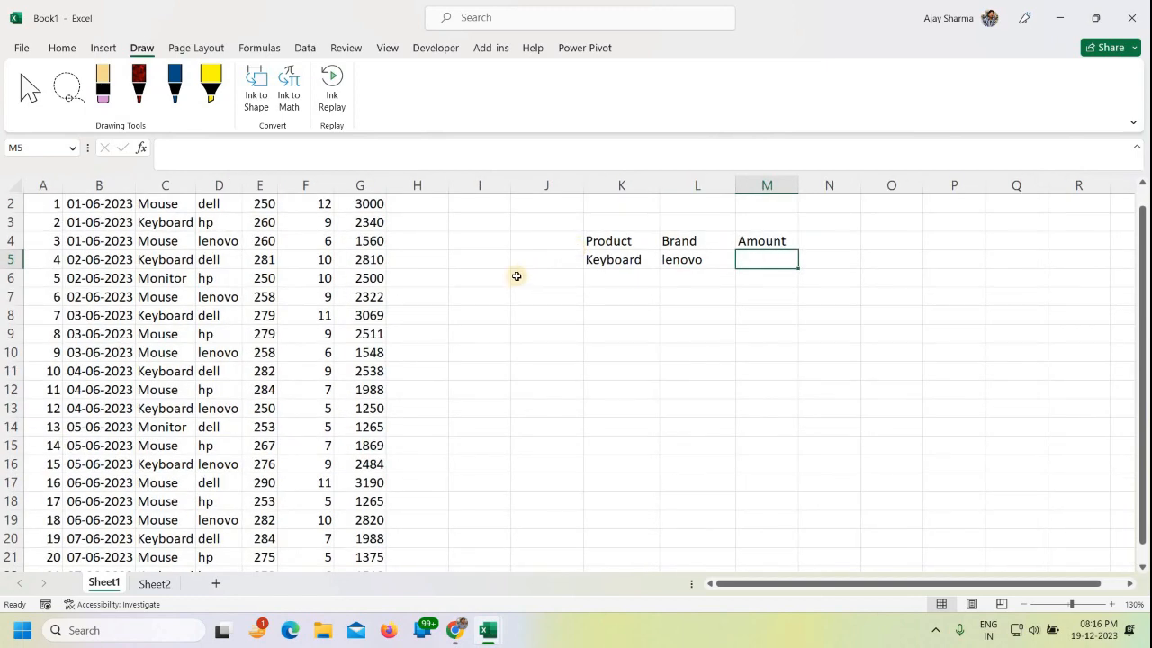
{"action": "scroll", "coordinate": [516, 276], "scroll_direction": "down", "scroll_amount": 1}
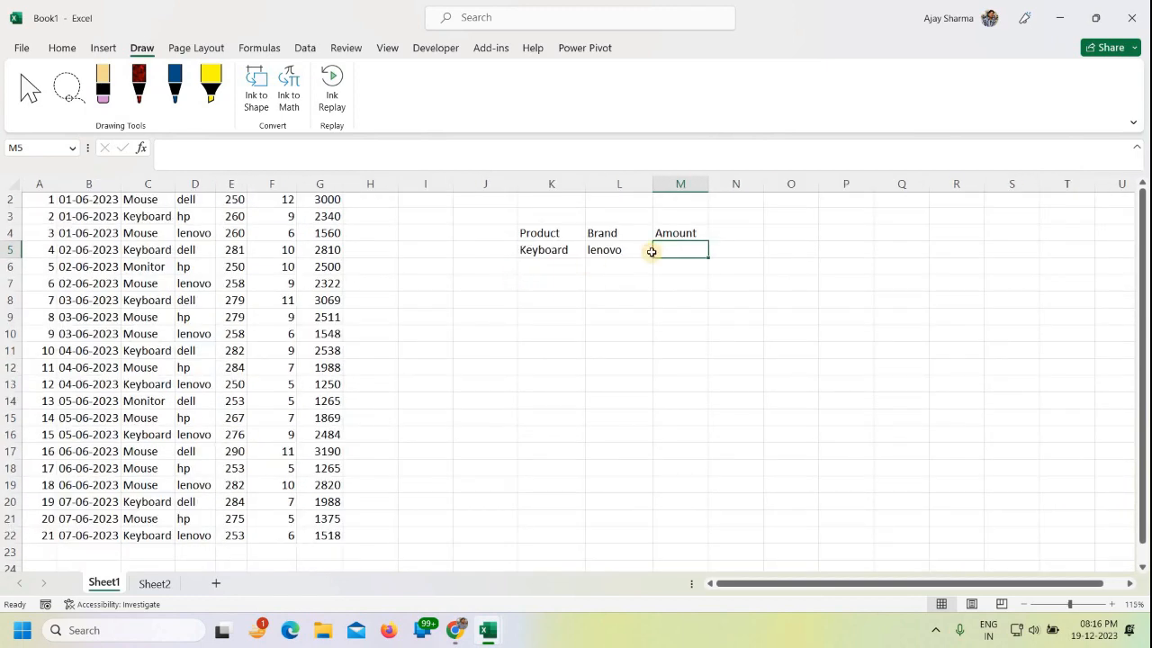
{"action": "key", "text": "Up"}
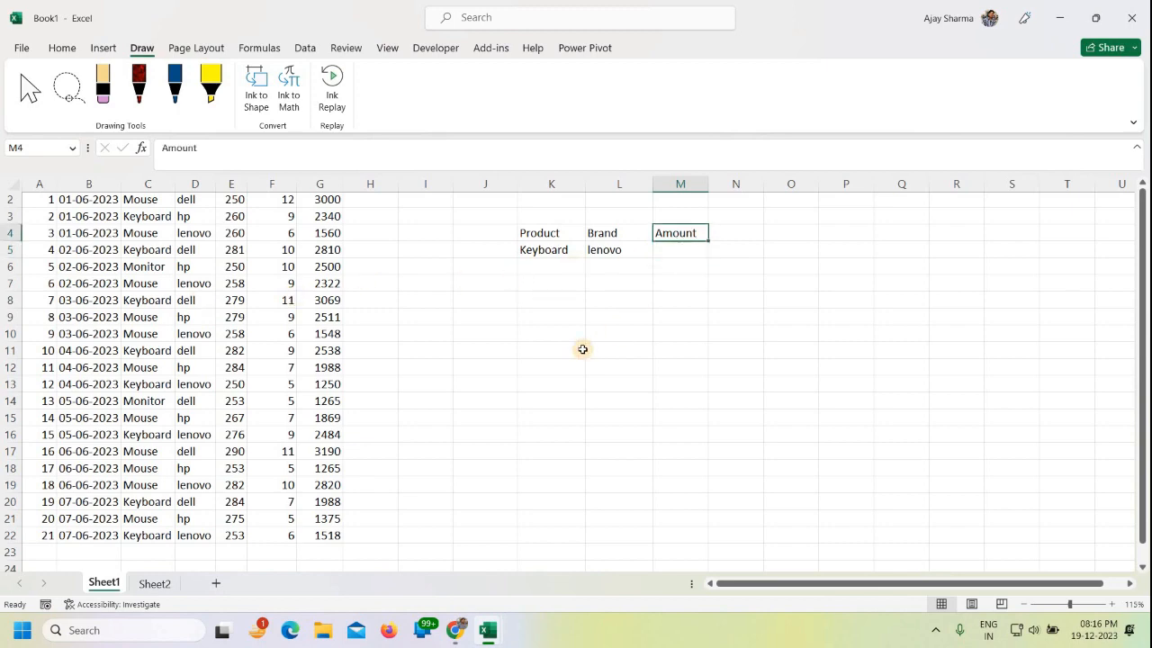
{"action": "scroll", "coordinate": [403, 322], "scroll_direction": "down", "scroll_amount": 1}
{"action": "scroll", "coordinate": [403, 322], "scroll_direction": "up", "scroll_amount": 1}
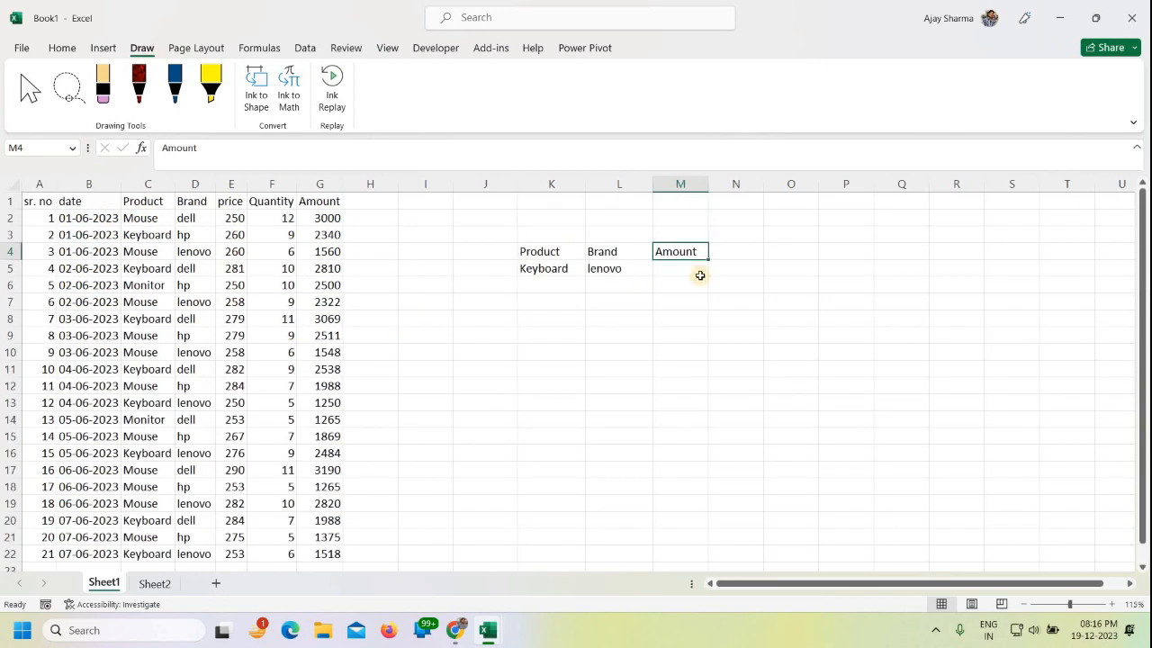
{"action": "key", "text": "Down"}
{"action": "type", "text": "="}
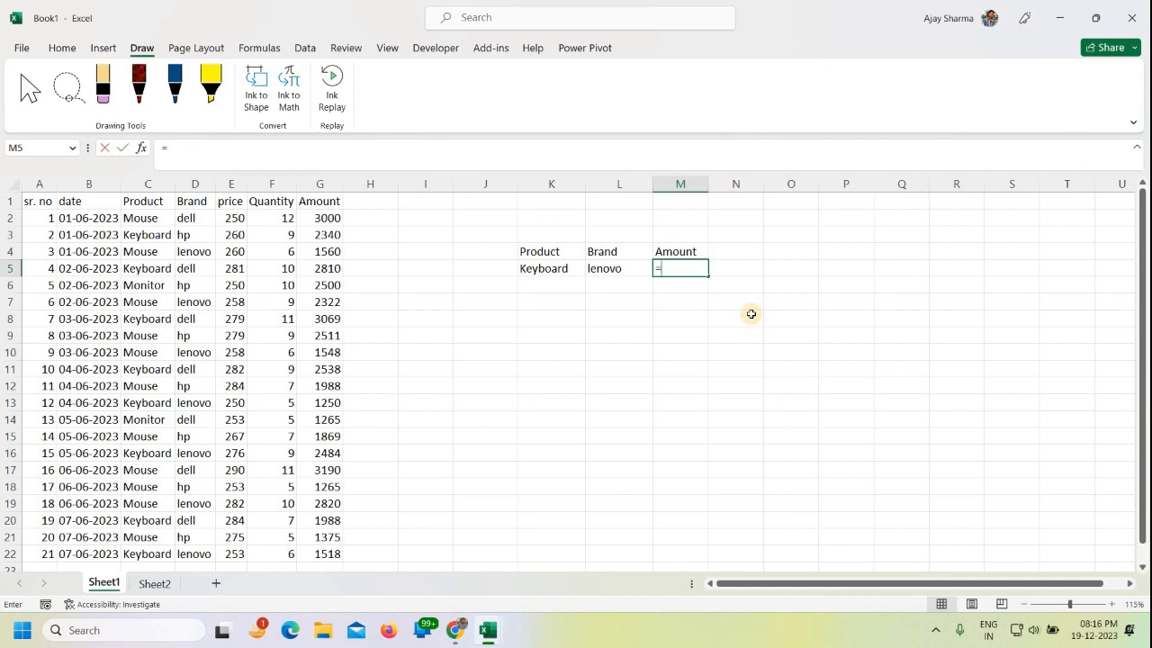
{"action": "type", "text": "sumif"}
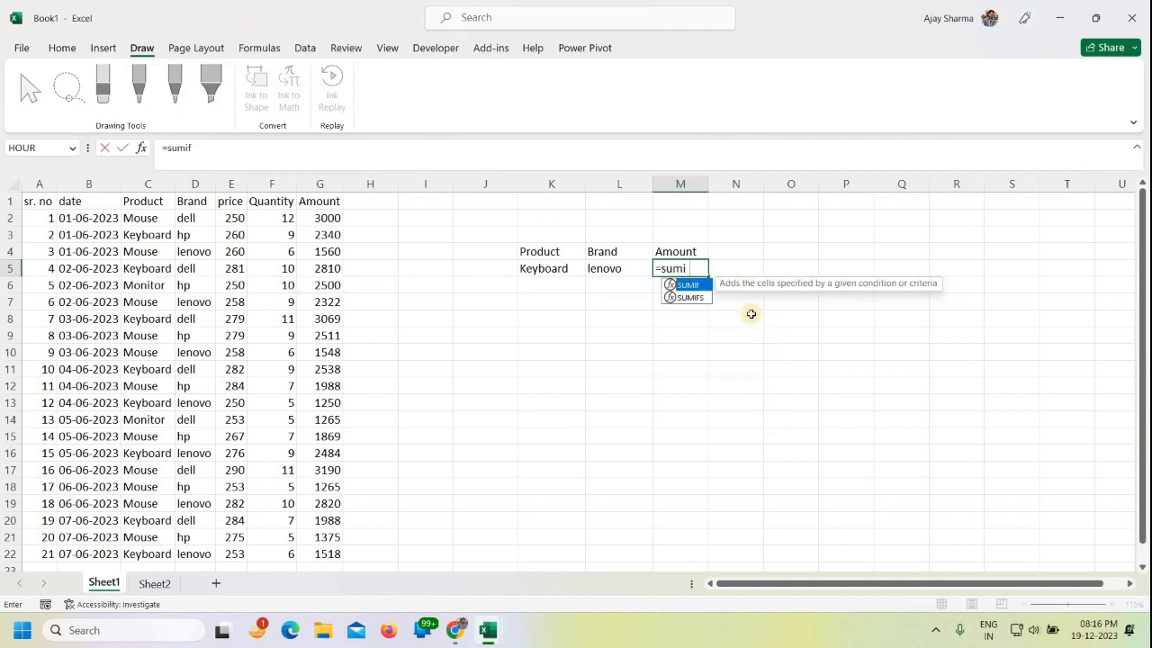
{"action": "type", "text": "s"}
{"action": "key", "text": "Tab"}
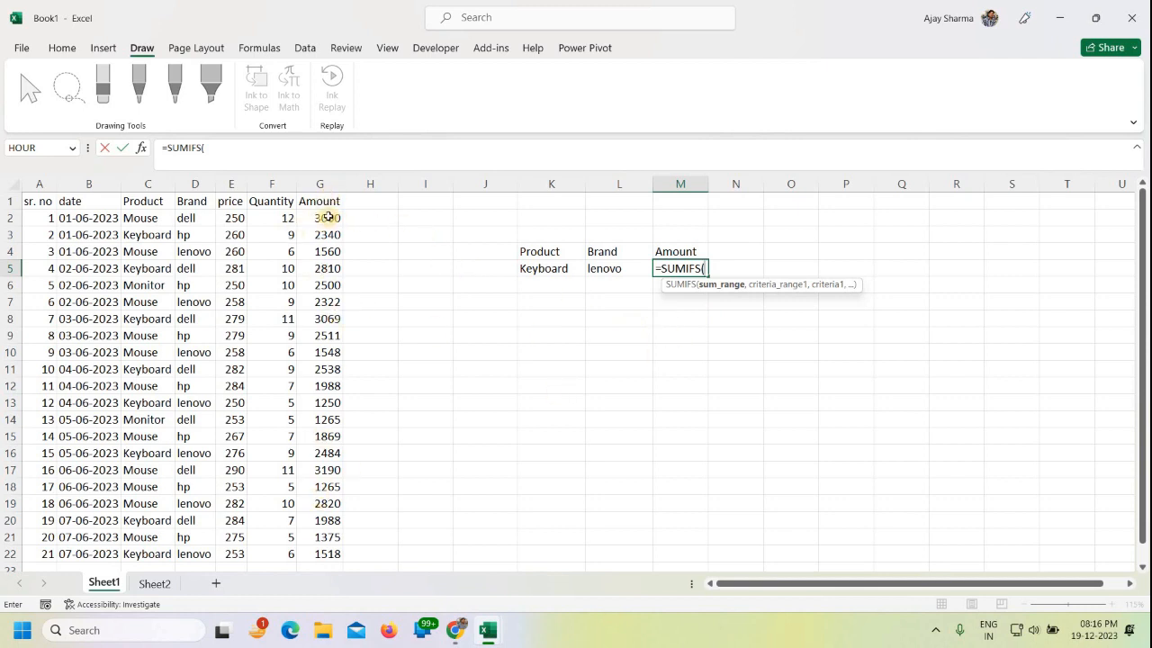
{"action": "left_click_drag", "start_coordinate": [326, 218], "coordinate": [328, 550]}
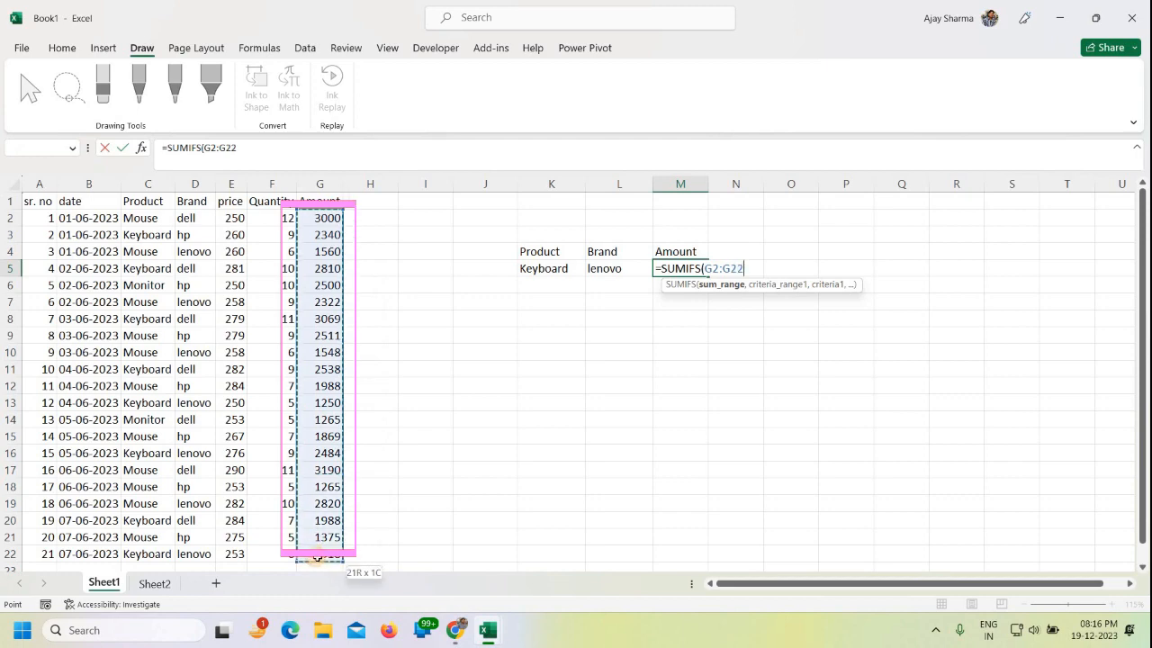
{"action": "scroll", "coordinate": [371, 493], "scroll_direction": "down", "scroll_amount": 1}
{"action": "scroll", "coordinate": [347, 466], "scroll_direction": "up", "scroll_amount": 1}
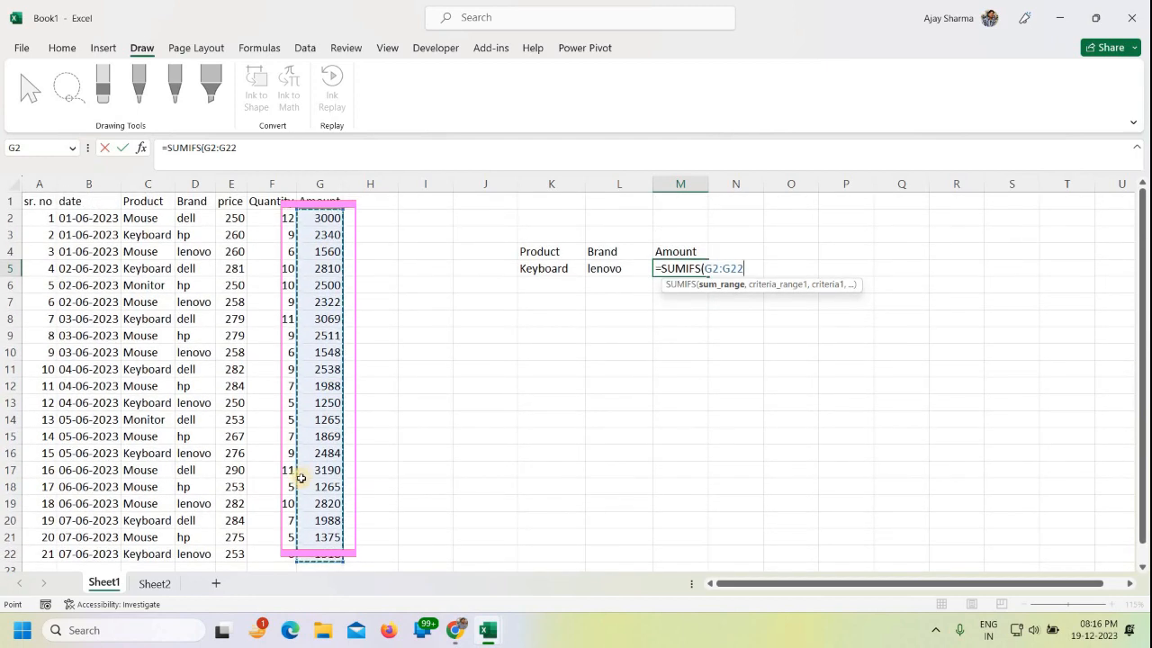
{"action": "type", "text": ","}
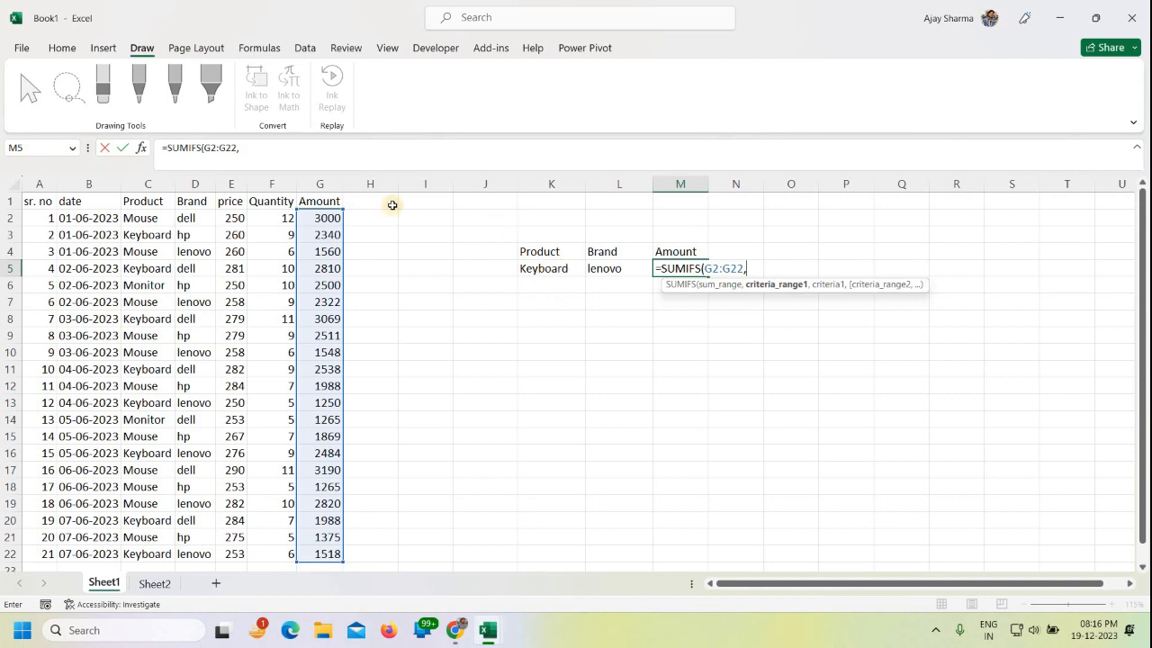
- Add the Product column C2:C22 as the first criteria range and K5 as its criterion in the SUMIFS formula
{"action": "left_click", "coordinate": [145, 218]}
{"action": "key", "text": "ctrl+shift+Down"}
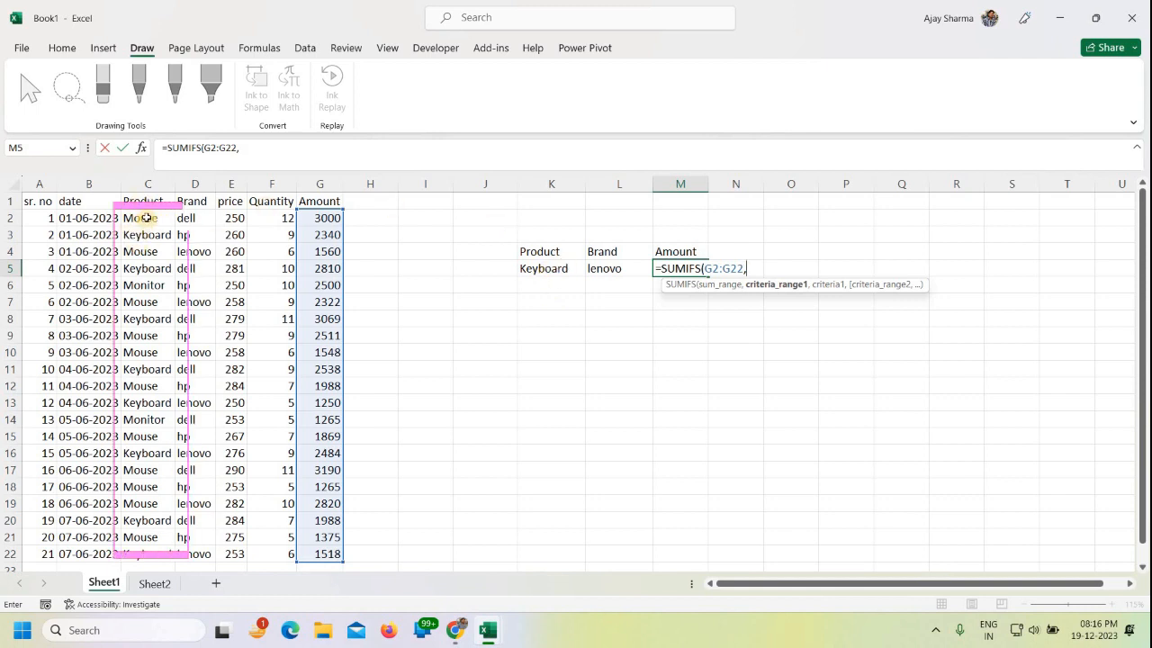
{"action": "left_click_drag", "start_coordinate": [146, 218], "coordinate": [152, 545]}
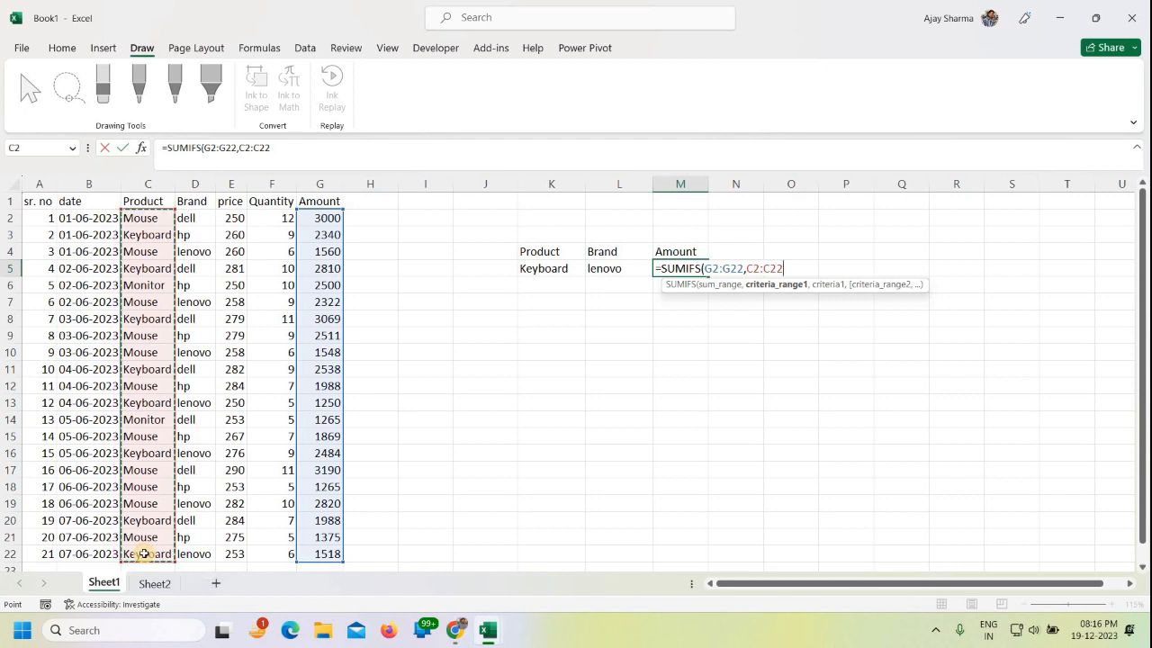
{"action": "type", "text": ","}
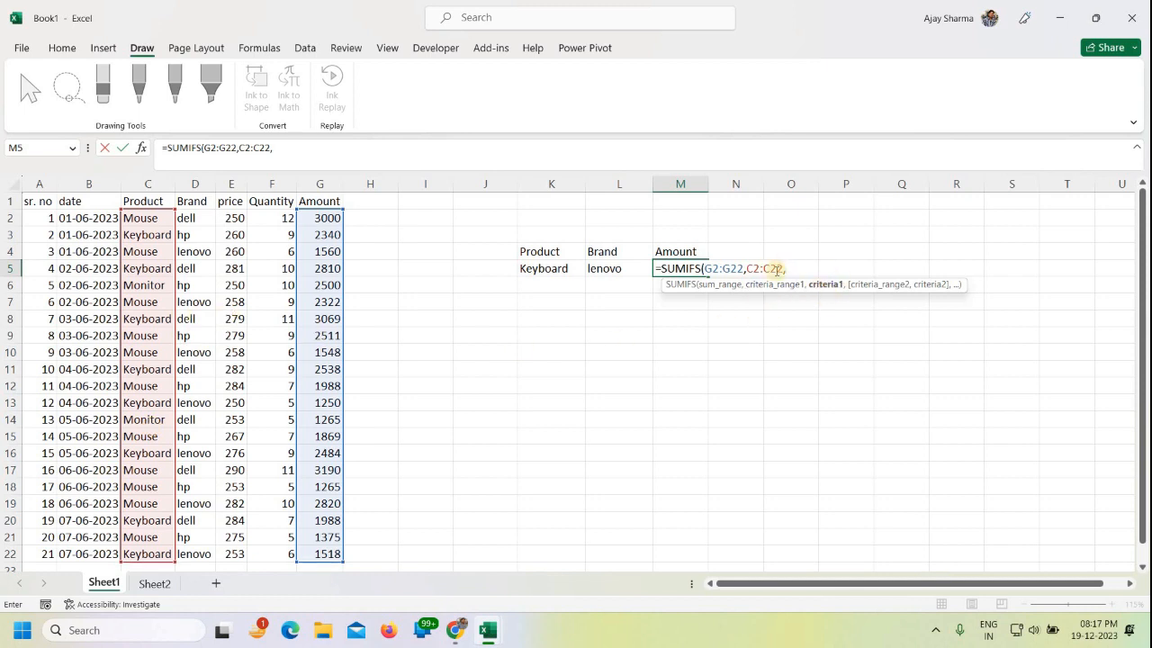
{"action": "left_click", "coordinate": [562, 269]}
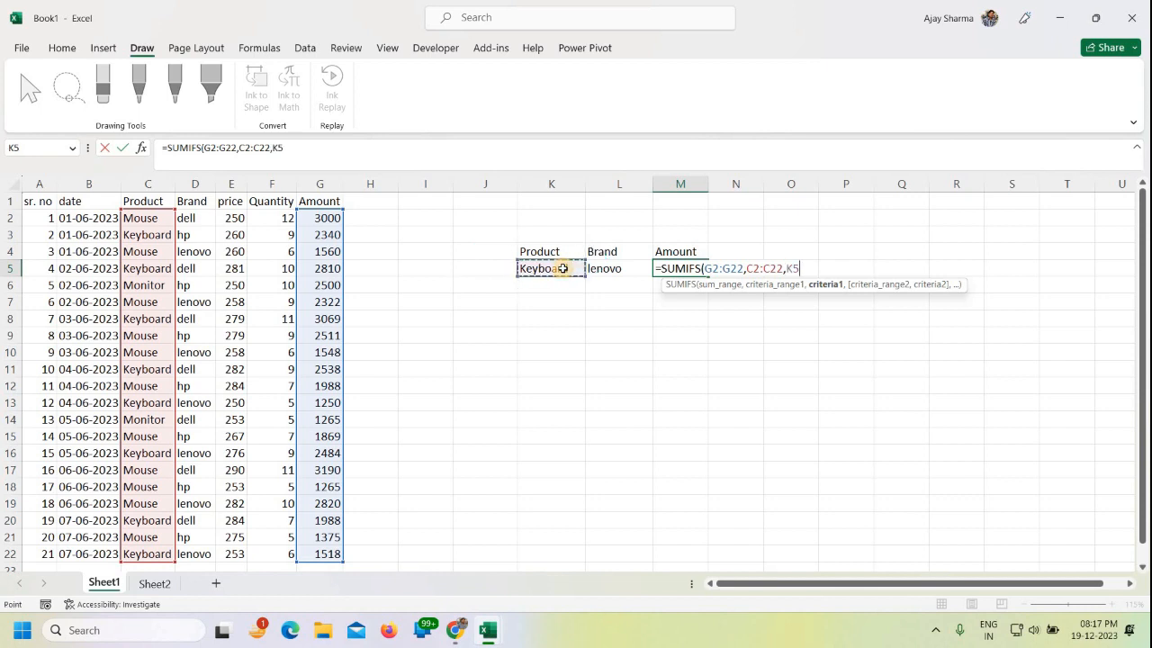
{"action": "type", "text": ","}
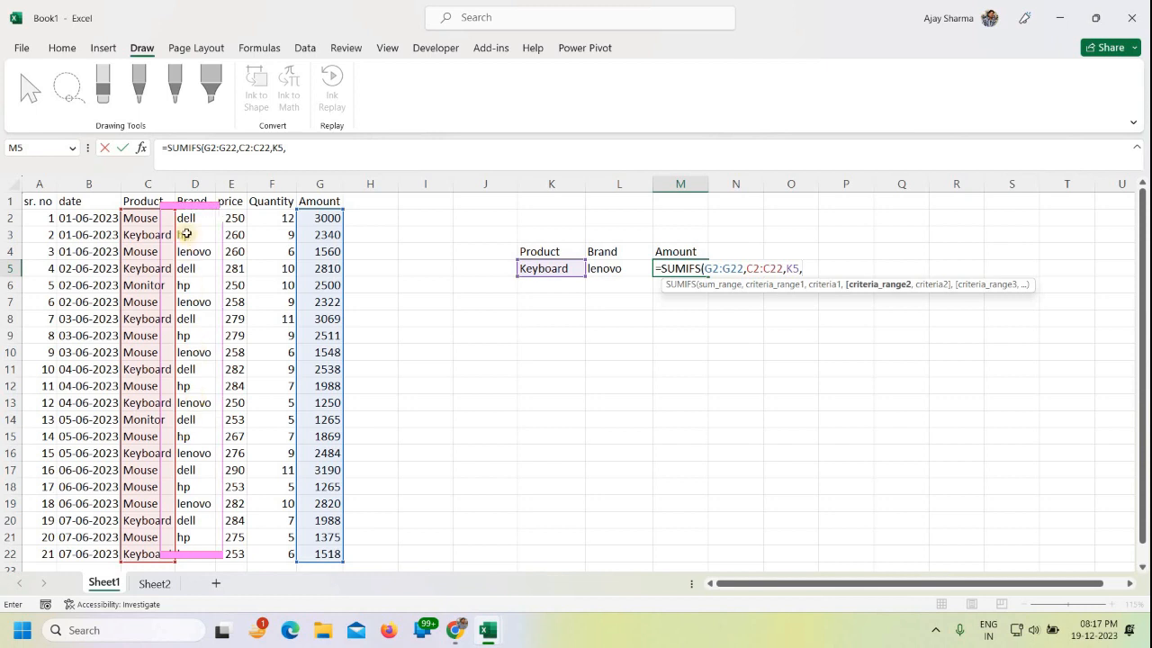
- Add the Brand range D2:D22 with L5 as the second criterion, complete the formula and reselect M5
{"action": "left_click_drag", "start_coordinate": [194, 218], "coordinate": [192, 555]}
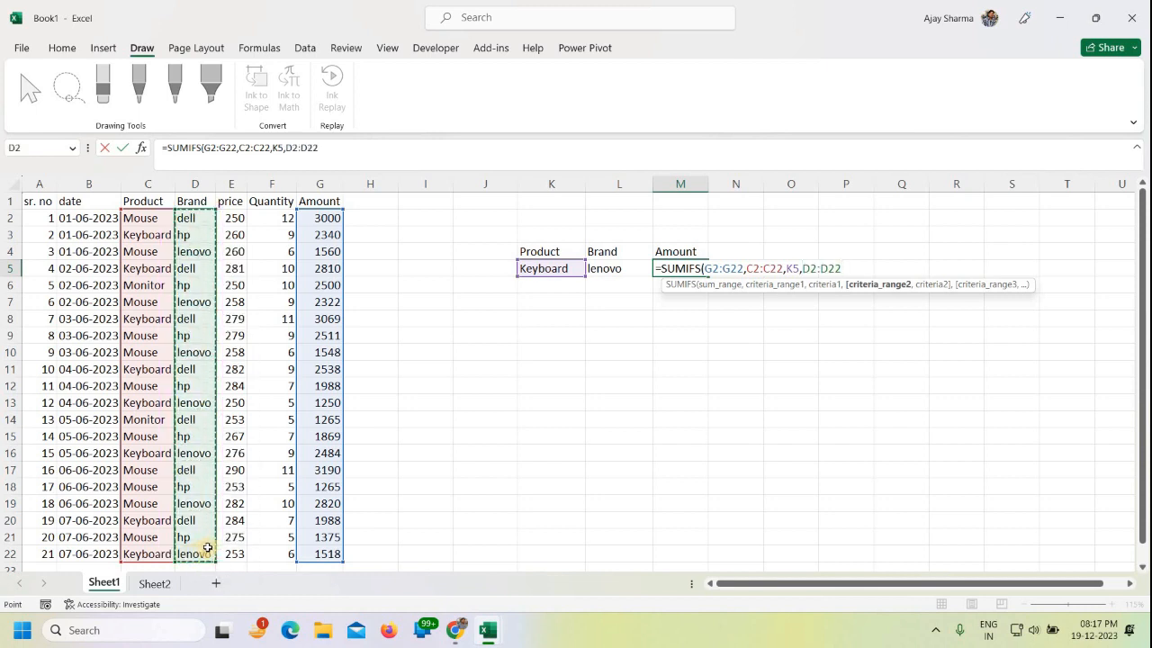
{"action": "type", "text": ","}
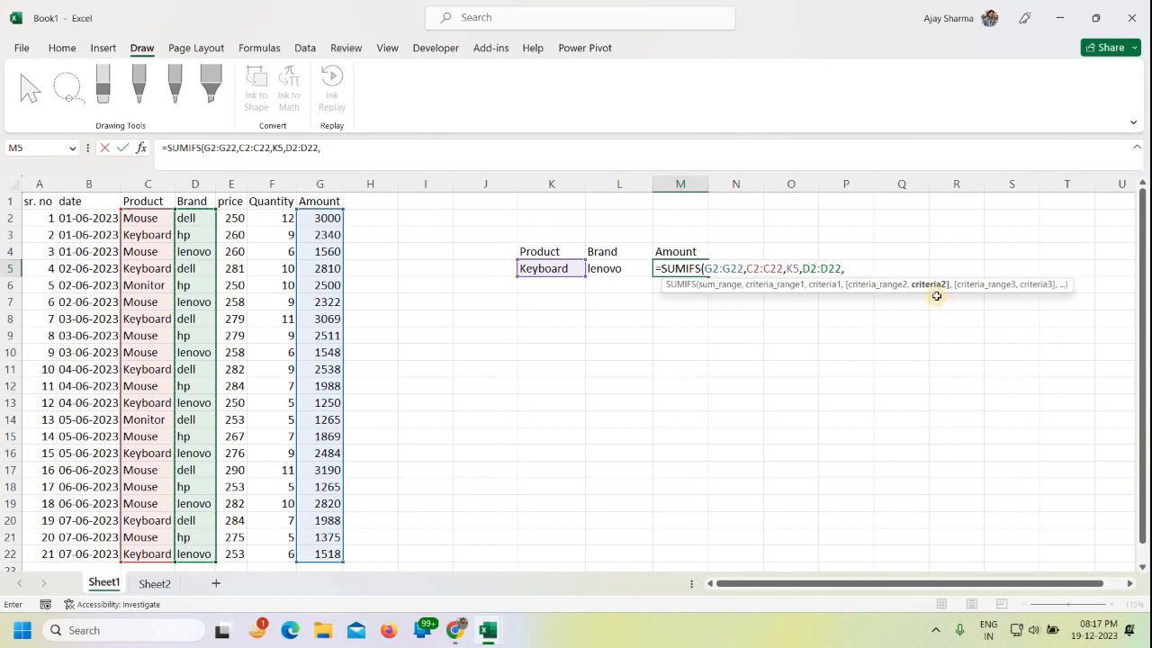
{"action": "left_click", "coordinate": [616, 268]}
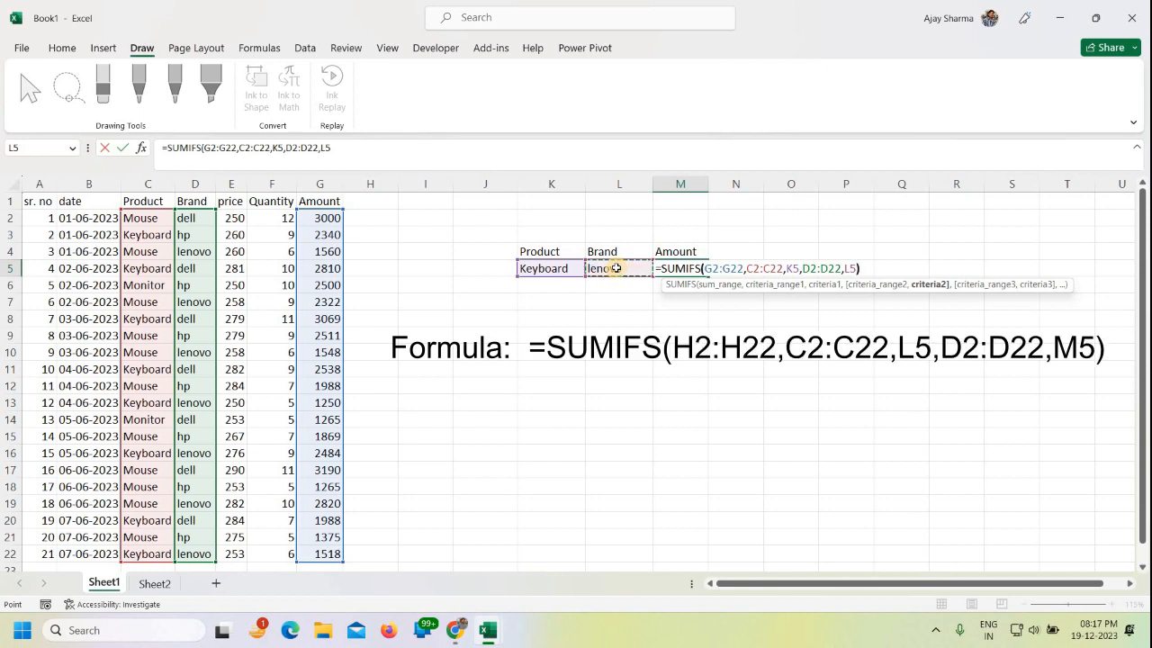
{"action": "type", "text": ")"}
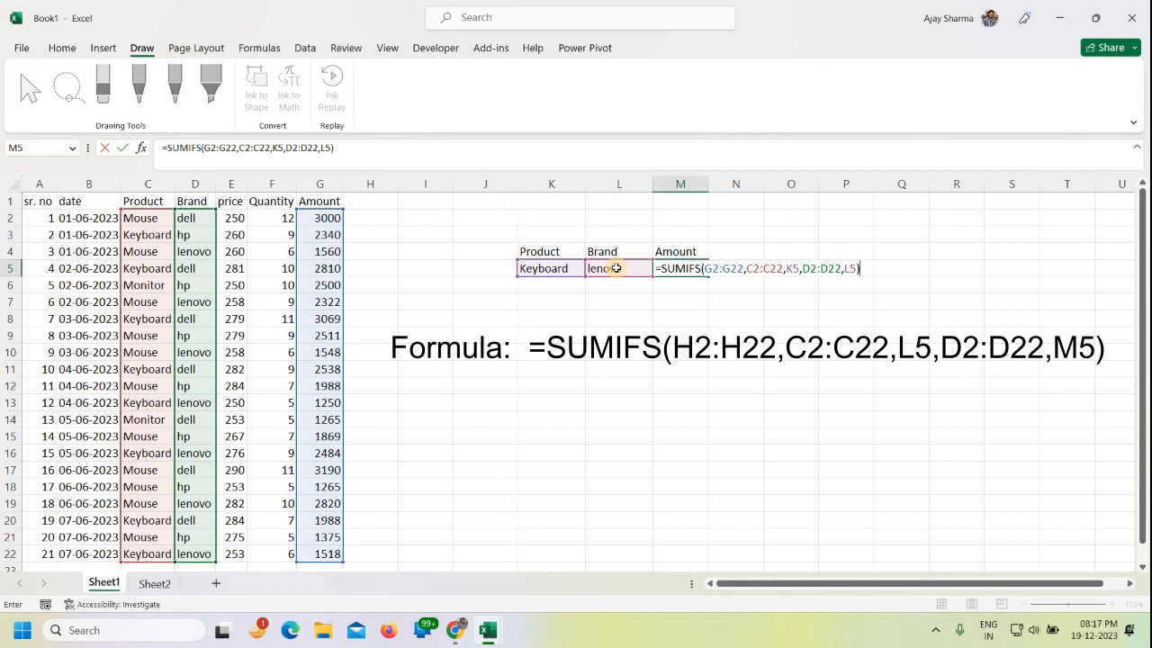
{"action": "key", "text": "Return"}
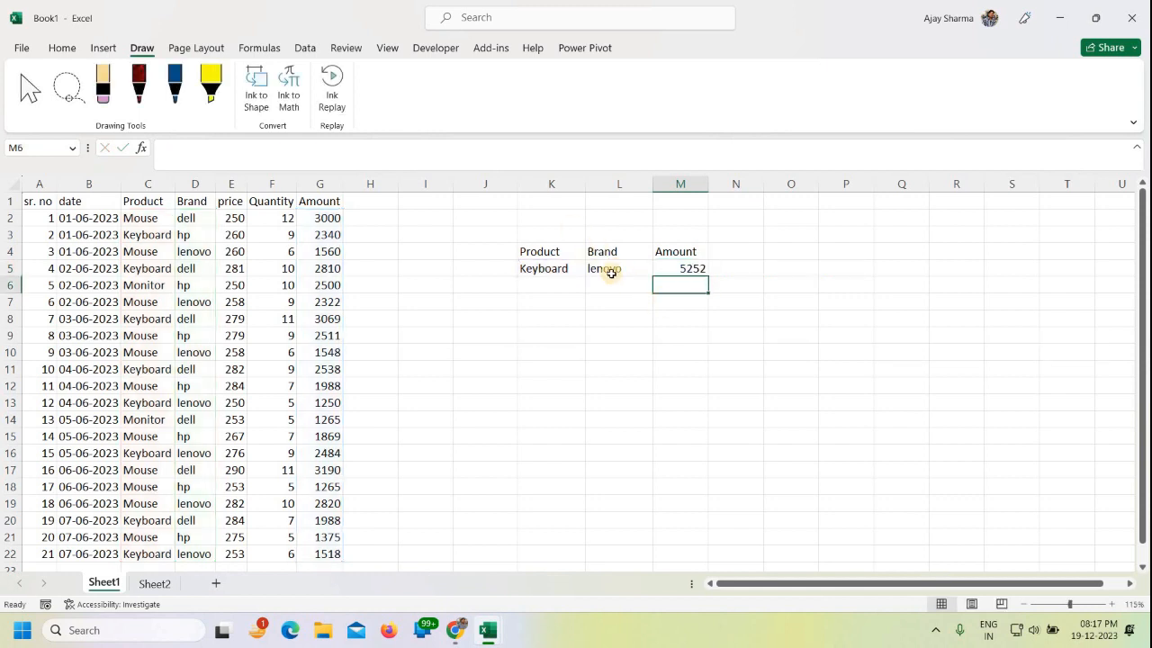
{"action": "left_click", "coordinate": [609, 270]}
{"action": "left_click", "coordinate": [688, 268]}
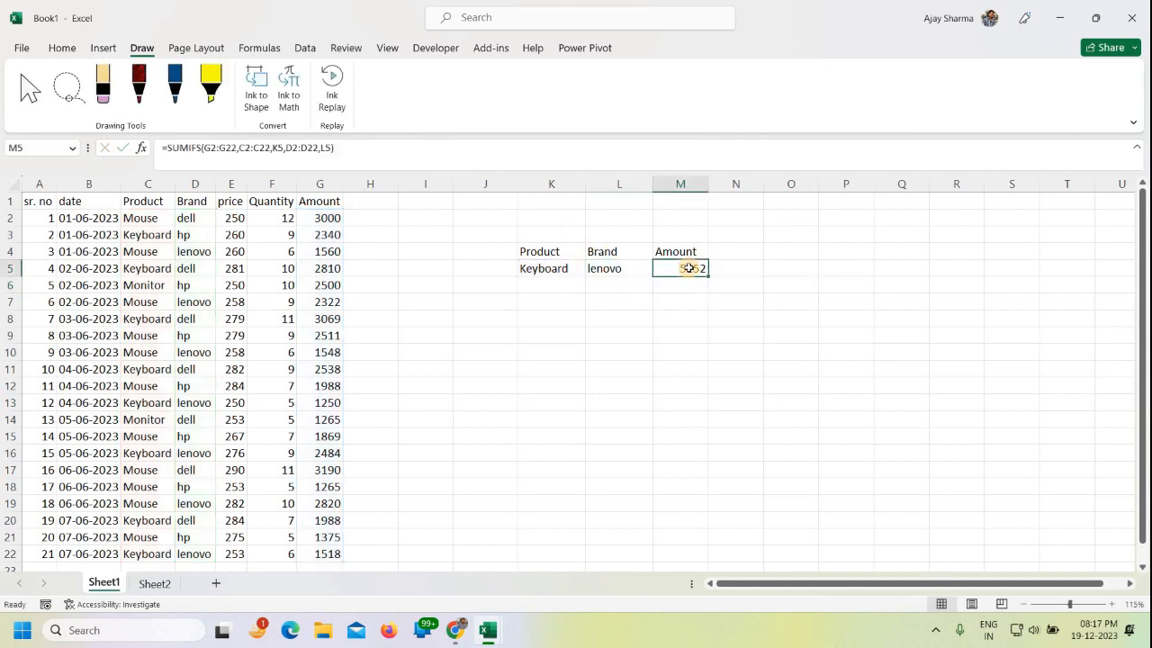
- Turn on filters for the table's header row A1:G1
{"action": "left_click", "coordinate": [543, 268]}
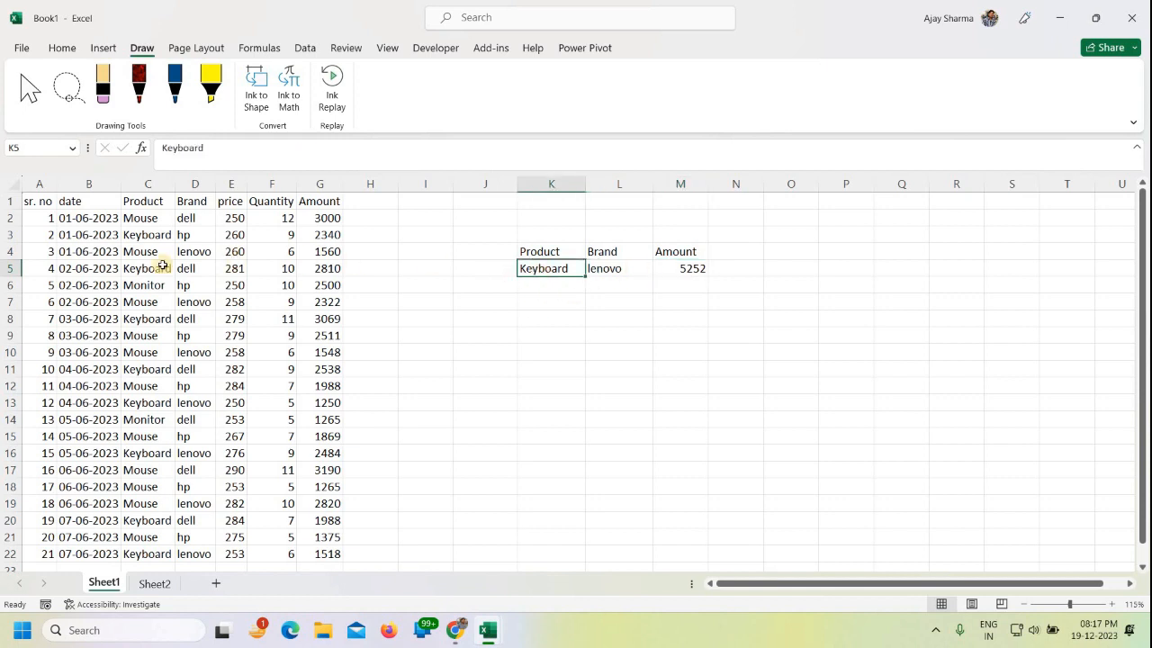
{"action": "left_click", "coordinate": [200, 235]}
{"action": "left_click", "coordinate": [197, 200]}
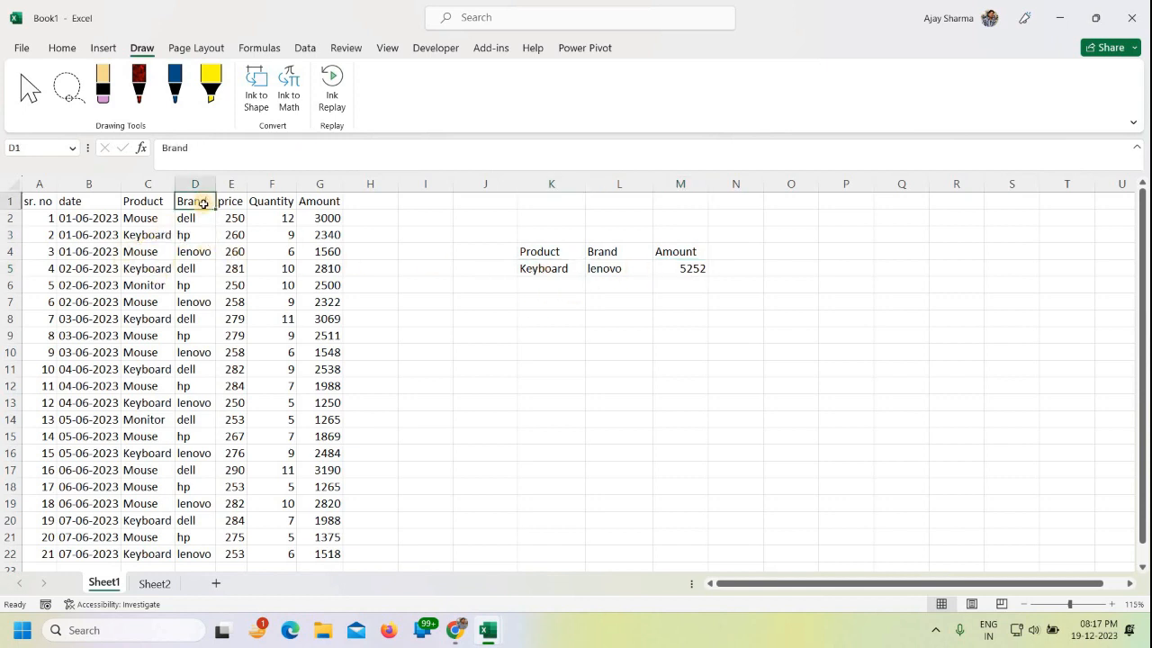
{"action": "left_click_drag", "start_coordinate": [38, 202], "coordinate": [315, 202]}
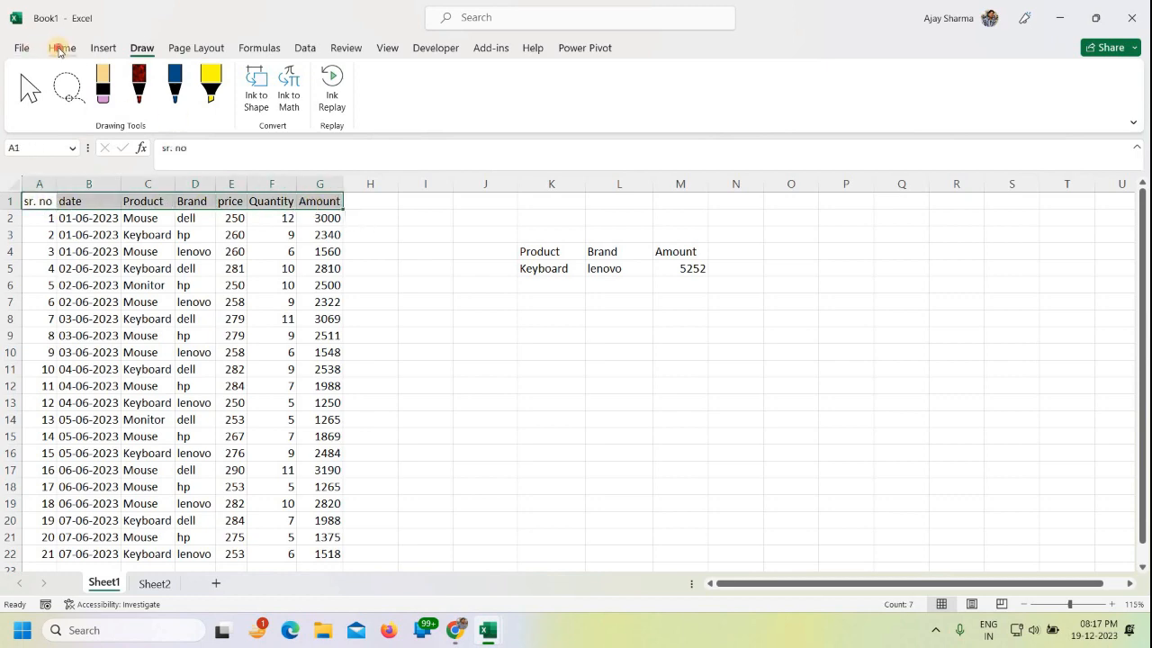
{"action": "left_click", "coordinate": [61, 48]}
{"action": "left_click", "coordinate": [305, 48]}
{"action": "left_click", "coordinate": [497, 85]}
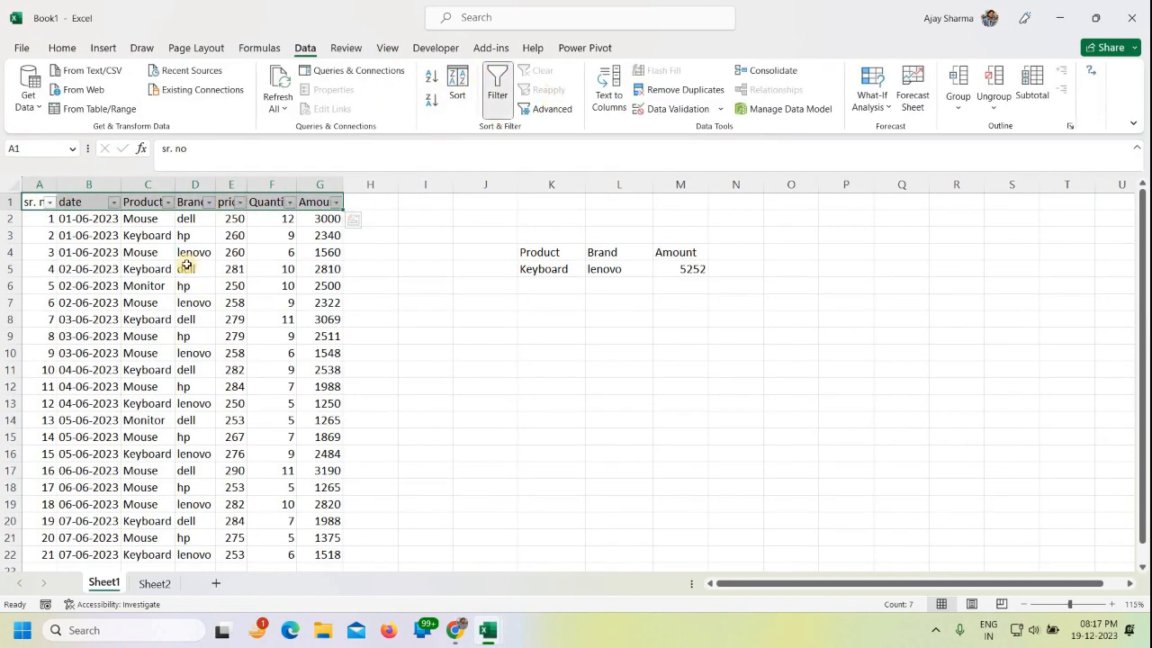
- Filter the table's Brand column to show only lenovo
{"action": "left_click", "coordinate": [195, 302]}
{"action": "left_click", "coordinate": [208, 202]}
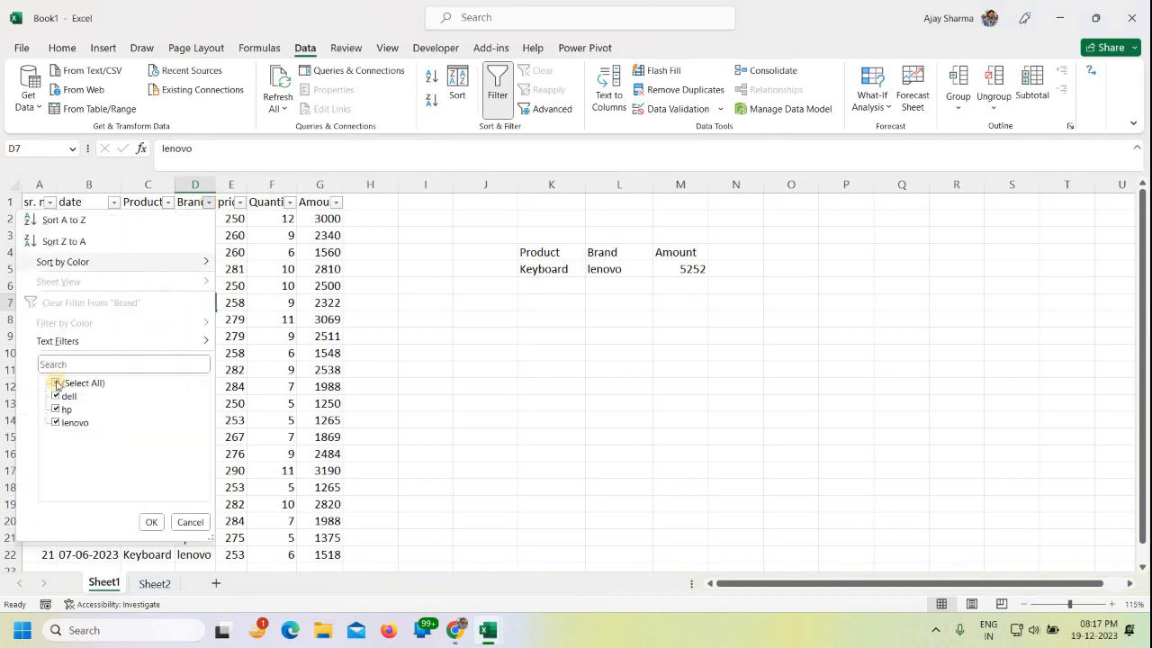
{"action": "left_click", "coordinate": [55, 383]}
{"action": "left_click", "coordinate": [63, 423]}
{"action": "left_click", "coordinate": [151, 522]}
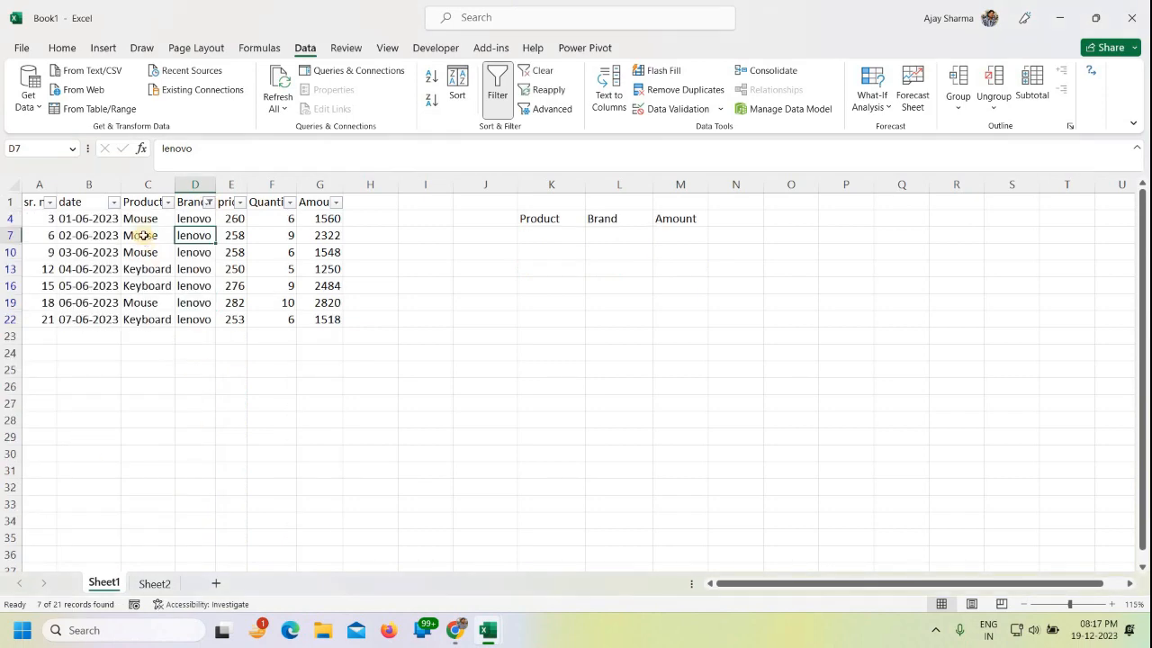
- Filter the Product column to Keyboard and select the remaining amounts to check their sum
{"action": "left_click", "coordinate": [169, 206]}
{"action": "left_click", "coordinate": [41, 413]}
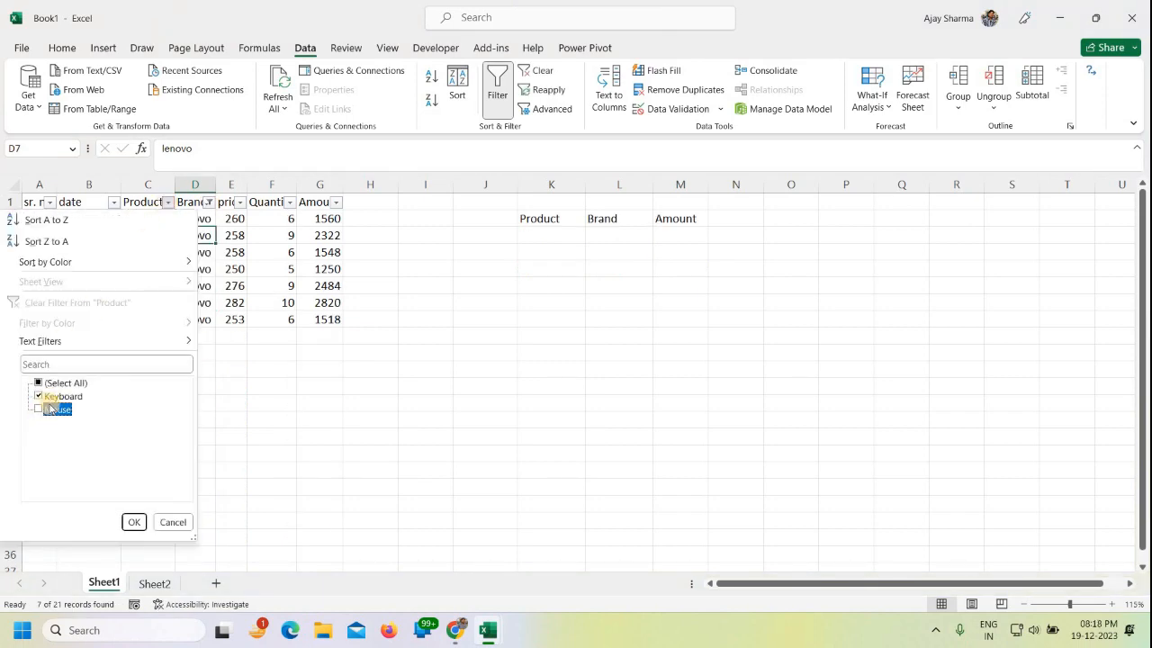
{"action": "left_click", "coordinate": [135, 522]}
{"action": "left_click_drag", "start_coordinate": [330, 225], "coordinate": [326, 253]}
{"action": "left_click", "coordinate": [369, 270]}
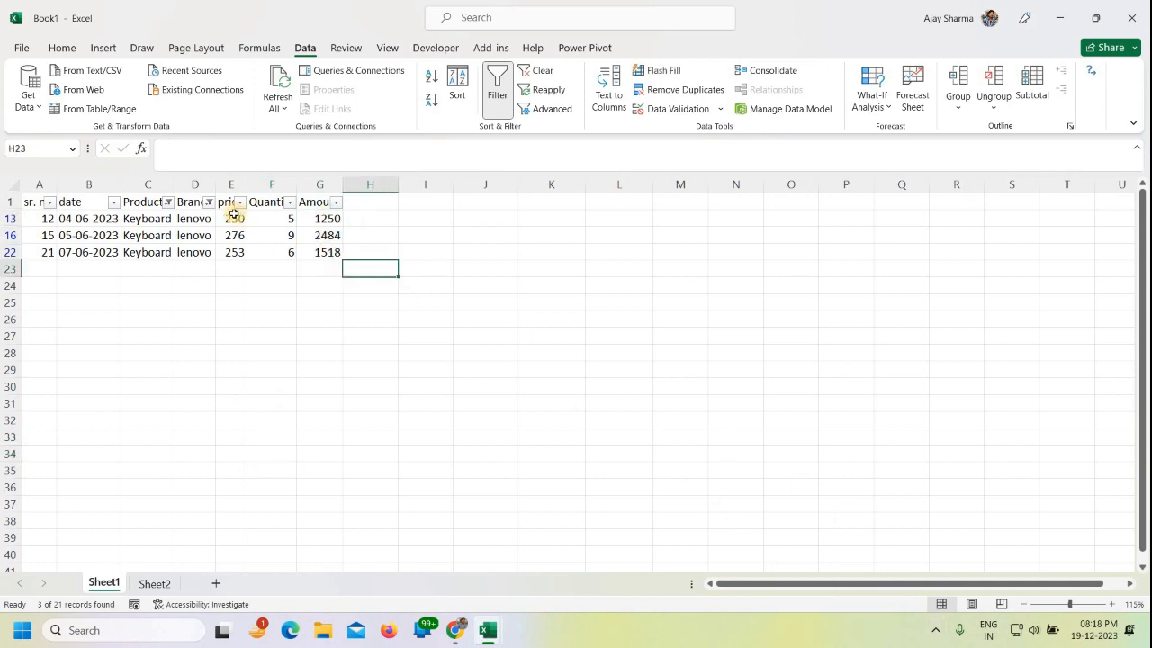
- Reset the Product and Brand filters to show all rows and select the SUMIFS result in M5
{"action": "left_click", "coordinate": [168, 204]}
{"action": "left_click", "coordinate": [40, 389]}
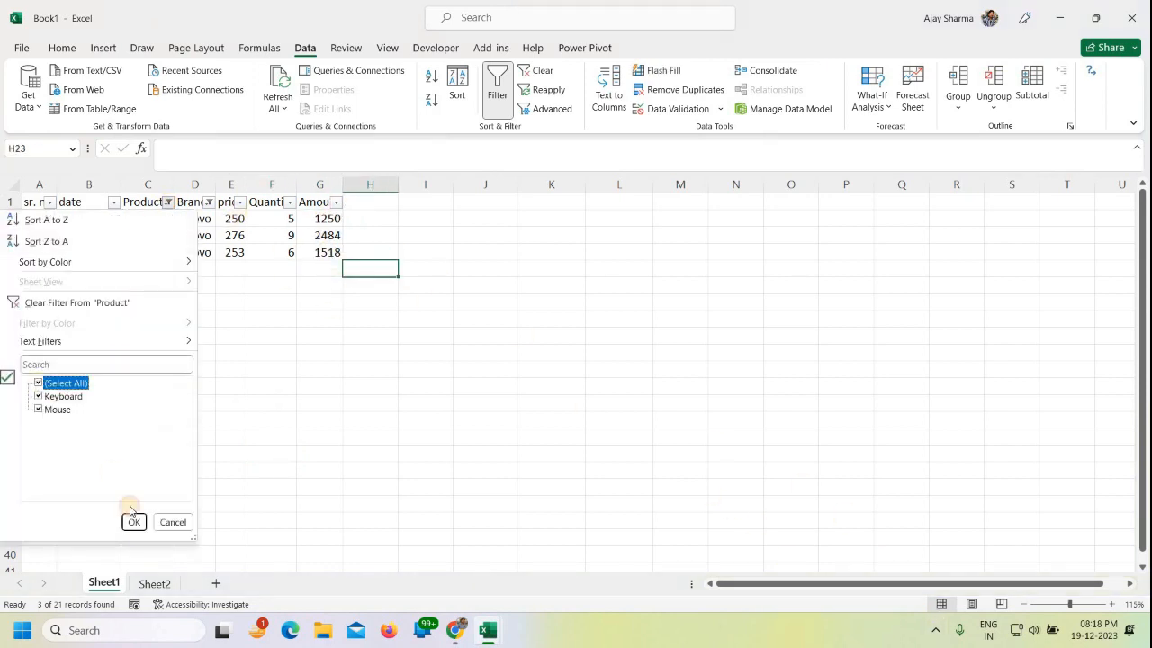
{"action": "left_click", "coordinate": [135, 522]}
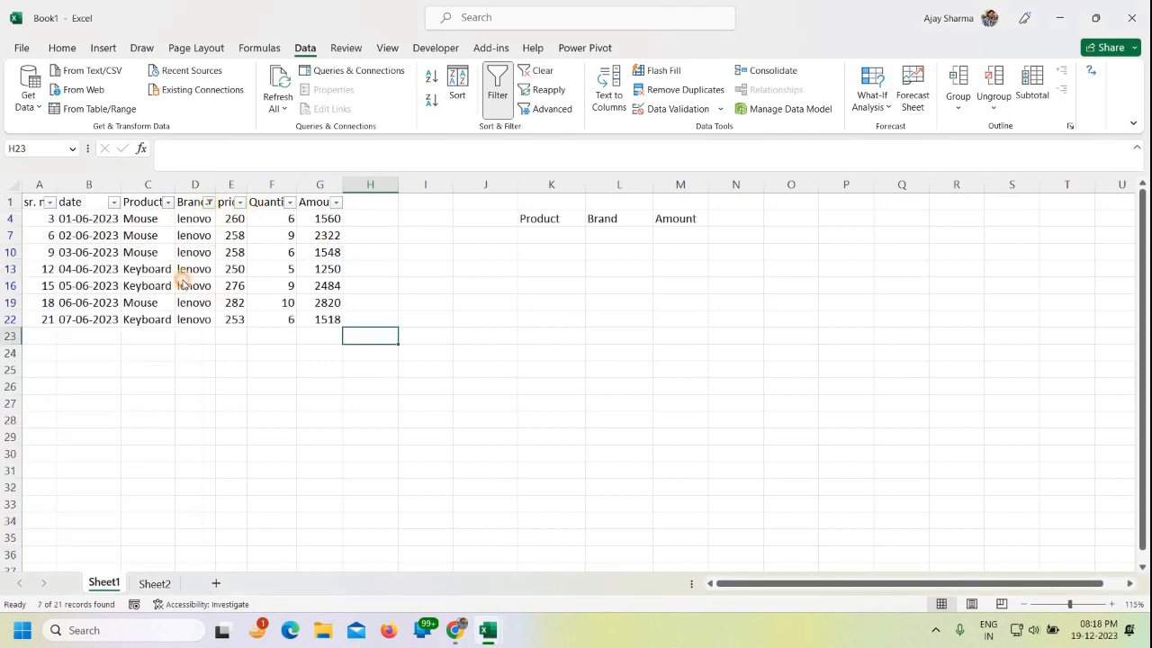
{"action": "left_click", "coordinate": [208, 202]}
{"action": "left_click", "coordinate": [40, 381]}
{"action": "left_click", "coordinate": [152, 522]}
{"action": "left_click", "coordinate": [673, 269]}
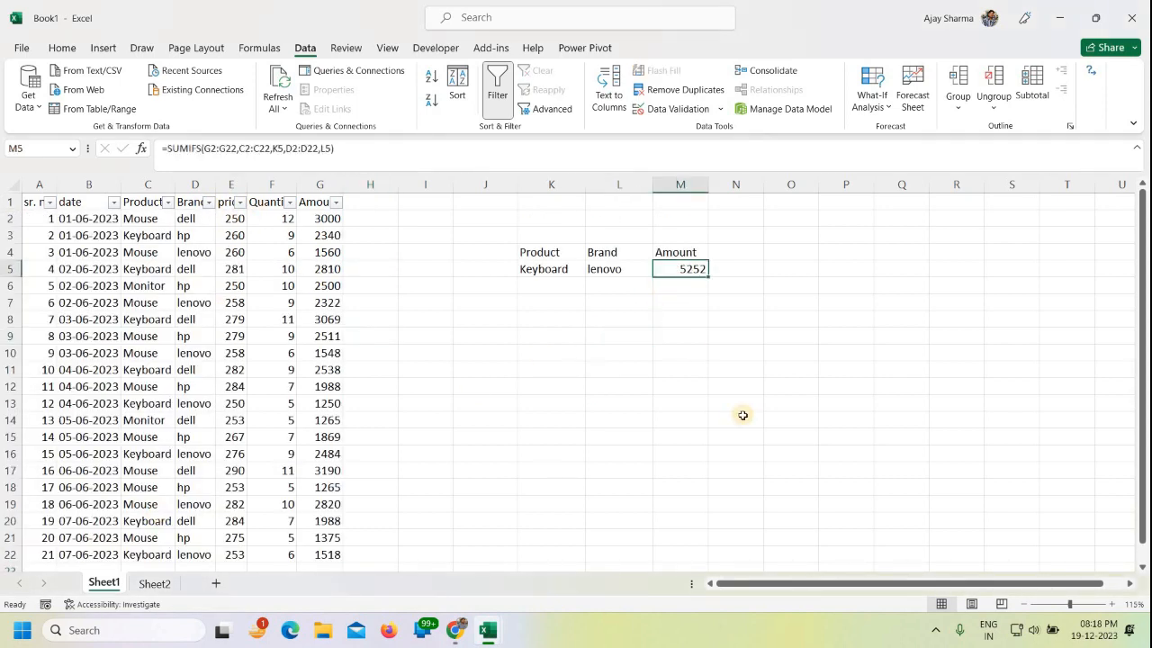
- Enter Monitor as the second product criterion in K6
{"action": "left_click", "coordinate": [617, 321]}
{"action": "left_click", "coordinate": [541, 285]}
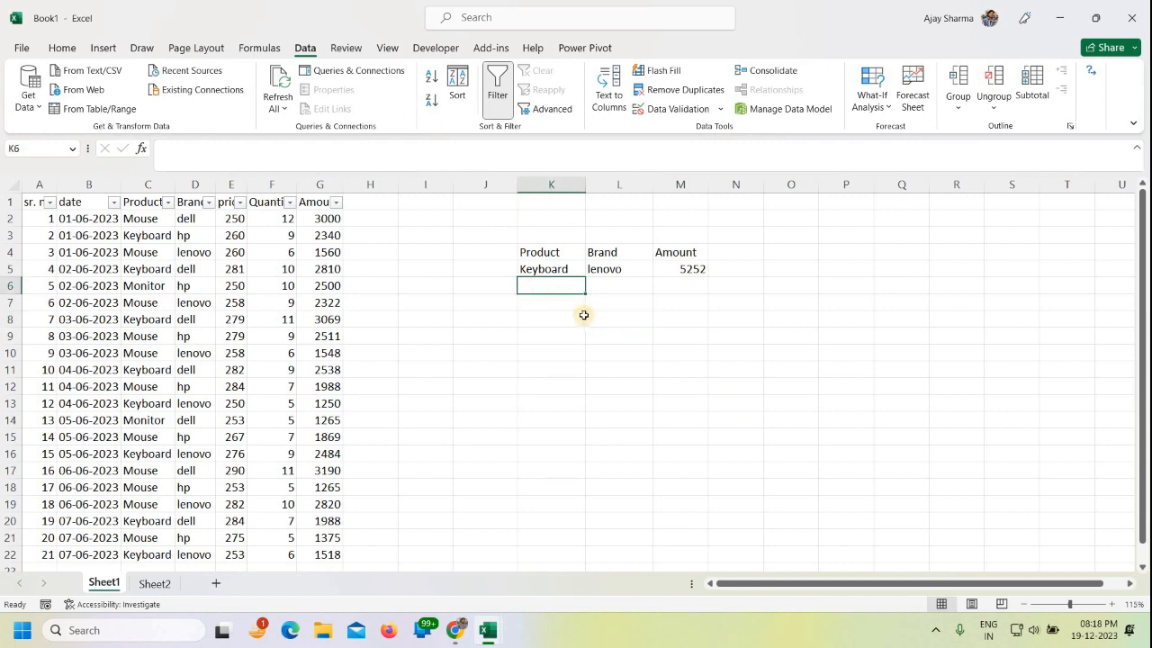
{"action": "type", "text": "M"}
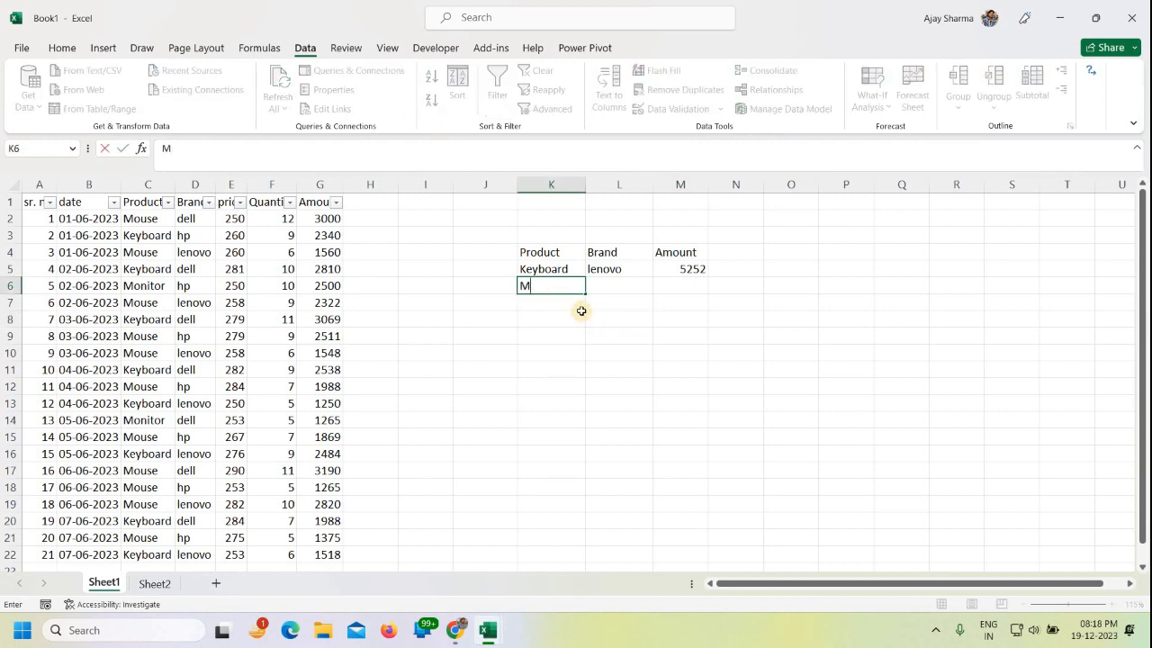
{"action": "type", "text": "onitor"}
{"action": "key", "text": "Tab"}
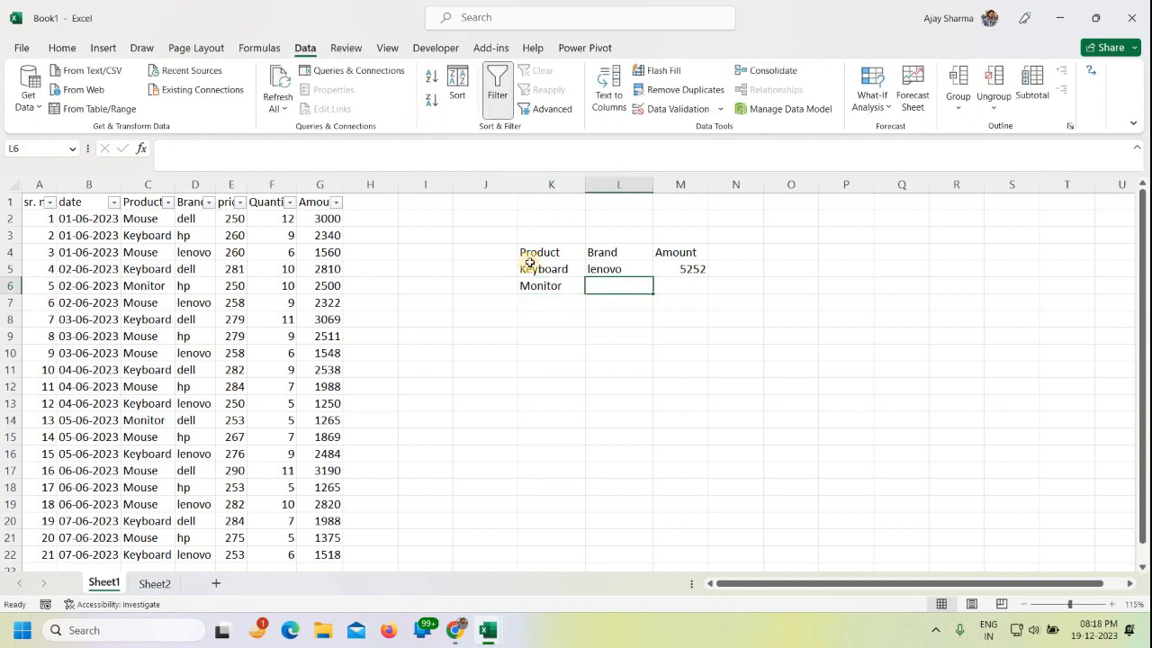
- Enter hp as the brand criterion for the Monitor row in L6
{"action": "left_click", "coordinate": [185, 286]}
{"action": "left_click", "coordinate": [619, 286]}
{"action": "type", "text": "hp"}
{"action": "key", "text": "Tab"}
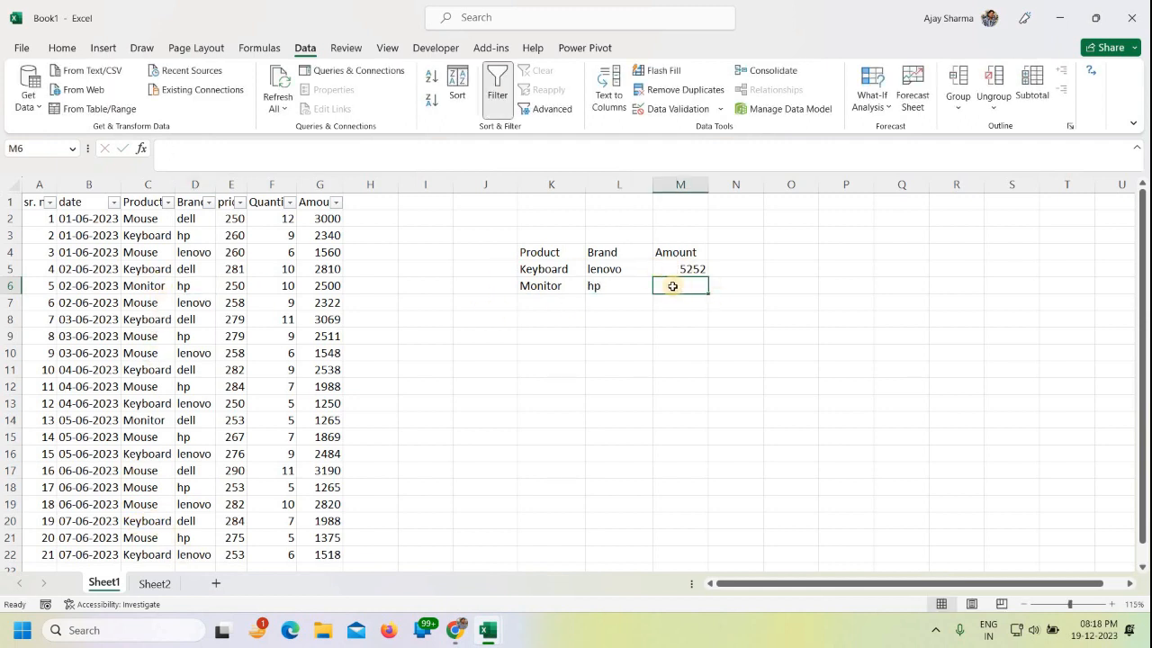
- Start a SUMIFS formula in M6 with the amounts G2:G22 as the sum range
{"action": "type", "text": "=sumifs"}
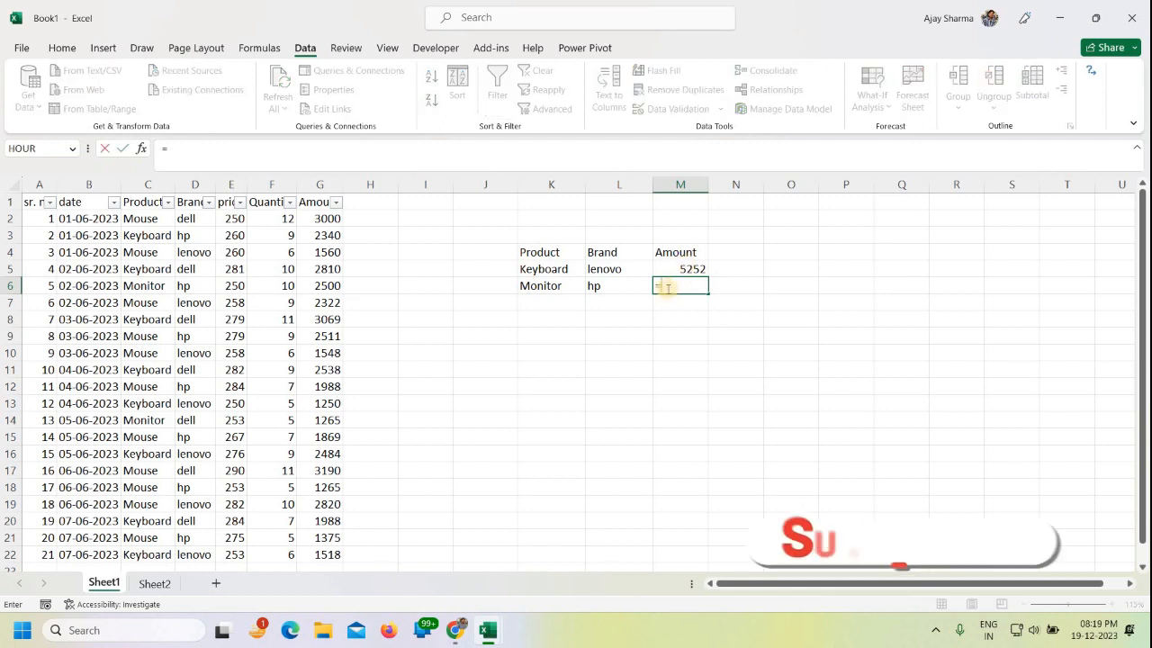
{"action": "key", "text": "Tab"}
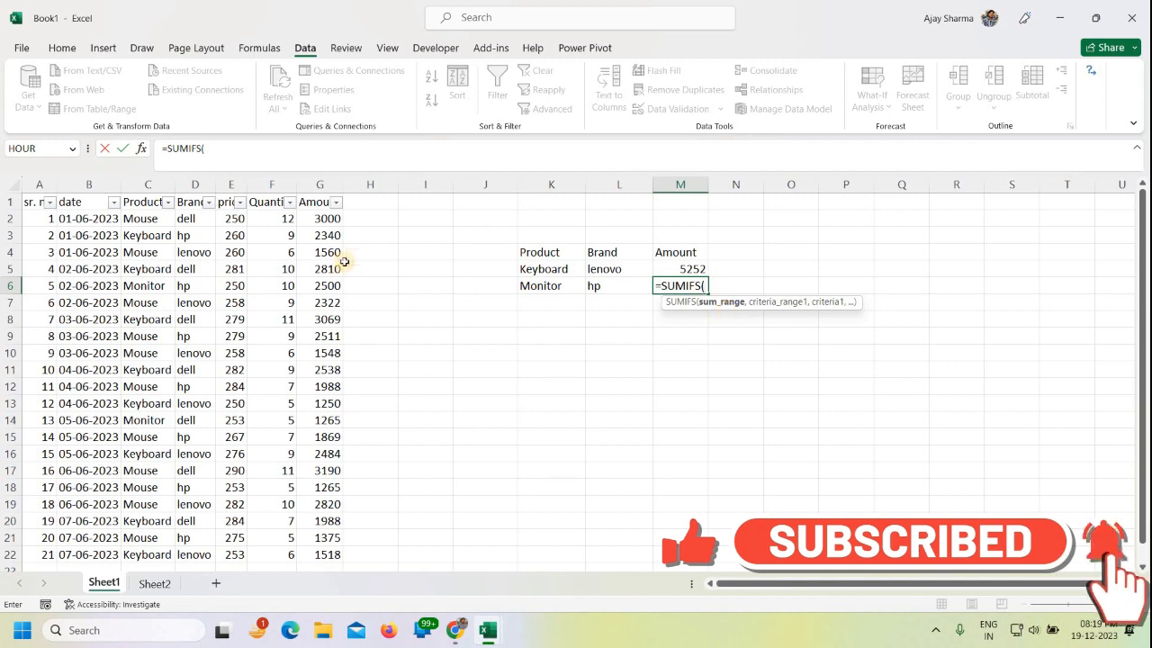
{"action": "left_click_drag", "start_coordinate": [319, 219], "coordinate": [322, 252]}
{"action": "left_click_drag", "start_coordinate": [317, 337], "coordinate": [315, 555]}
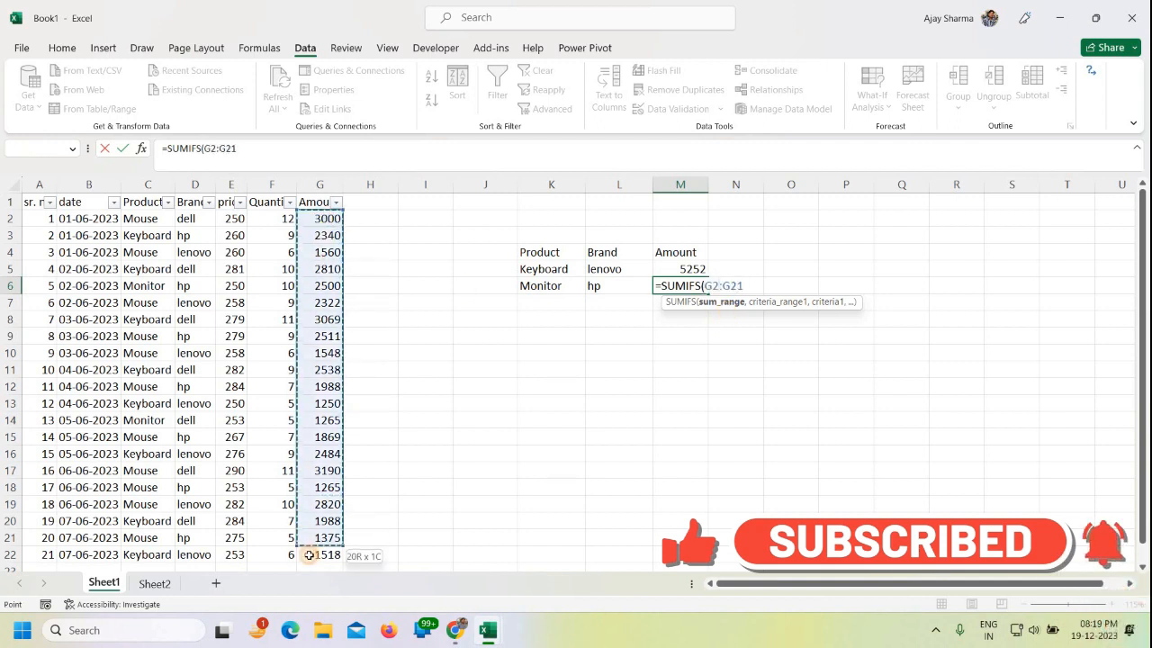
{"action": "type", "text": ","}
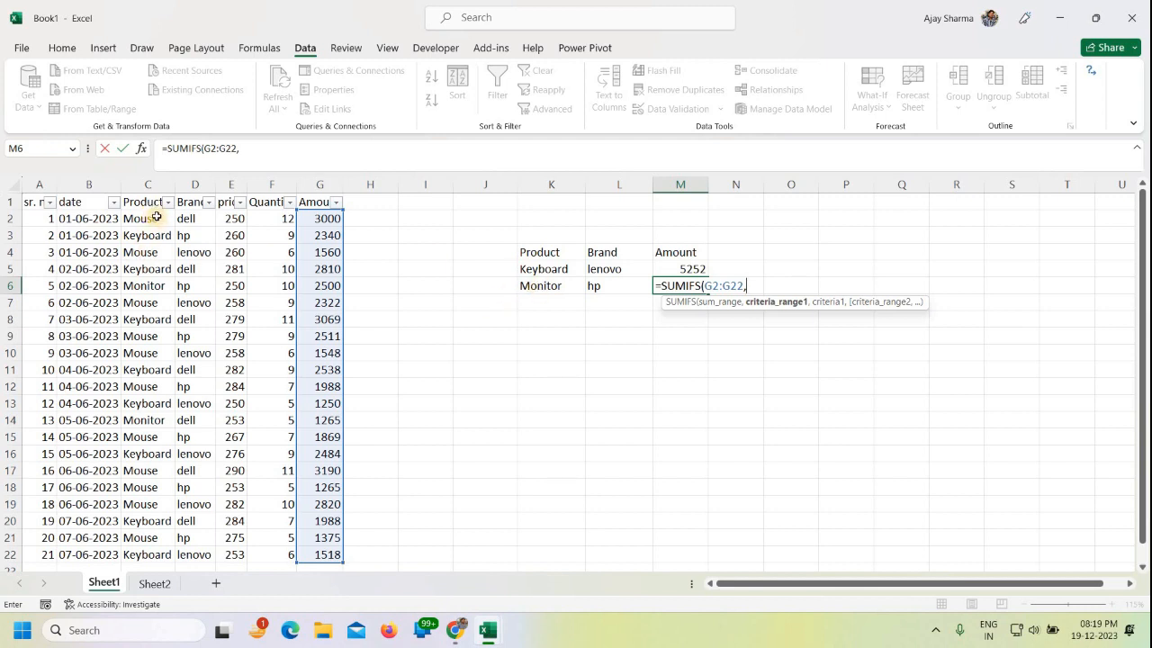
- Add the Product column C2:C22 as the first criteria range, with K6 as its criterion
{"action": "left_click_drag", "start_coordinate": [147, 219], "coordinate": [132, 554]}
{"action": "type", "text": ","}
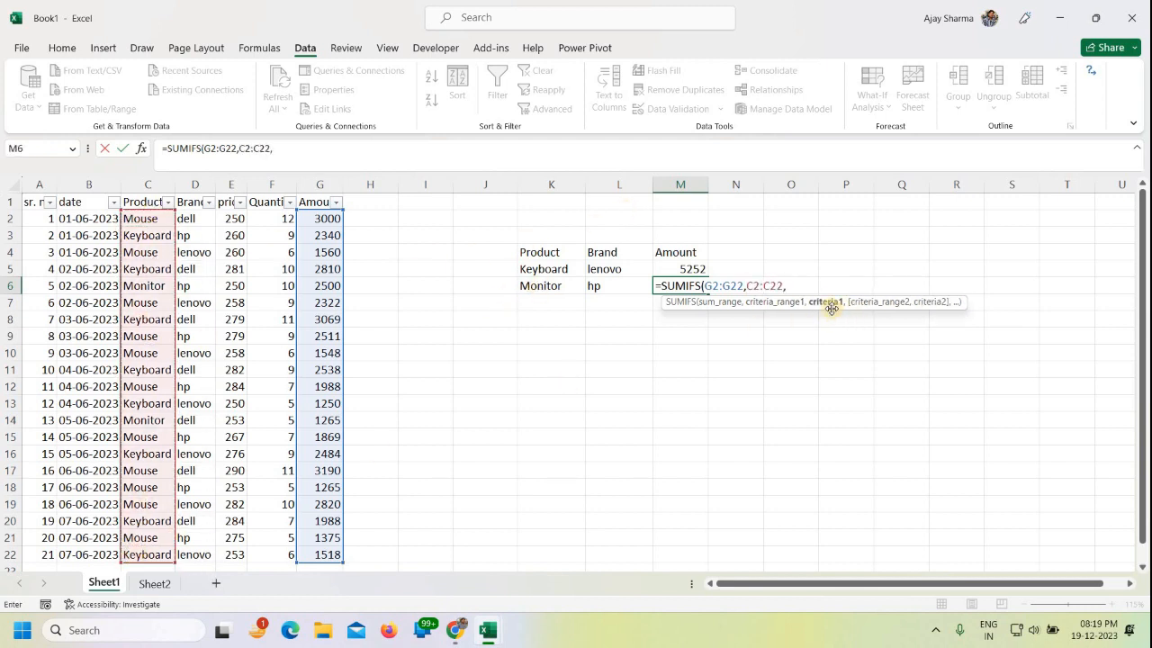
{"action": "left_click", "coordinate": [541, 288]}
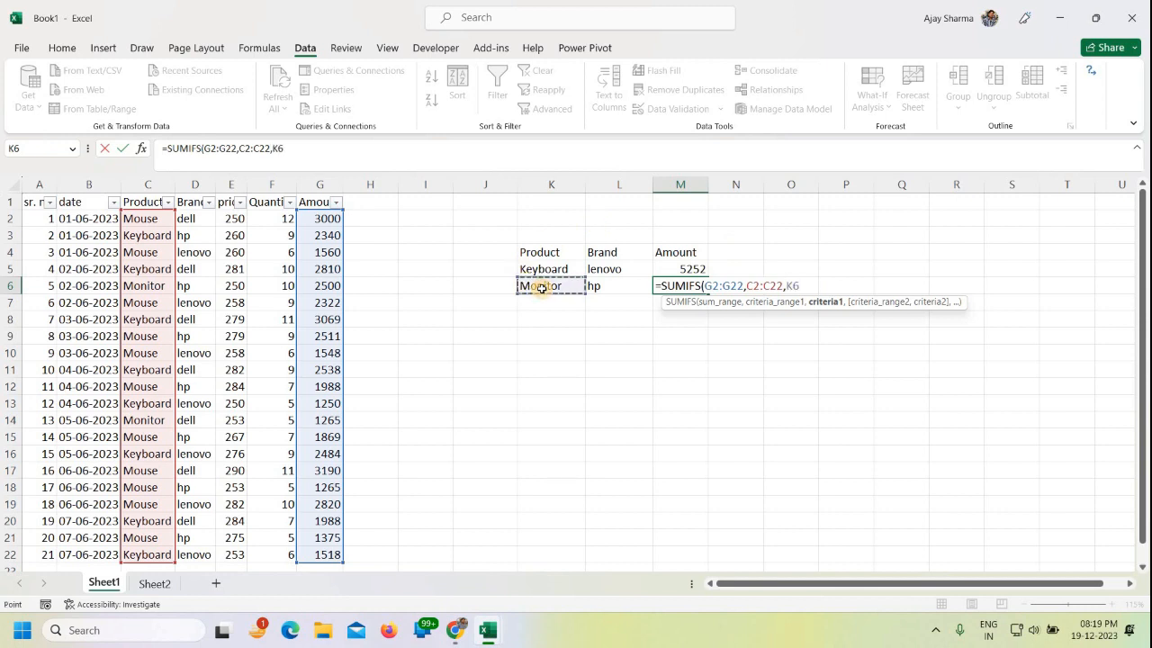
{"action": "type", "text": ","}
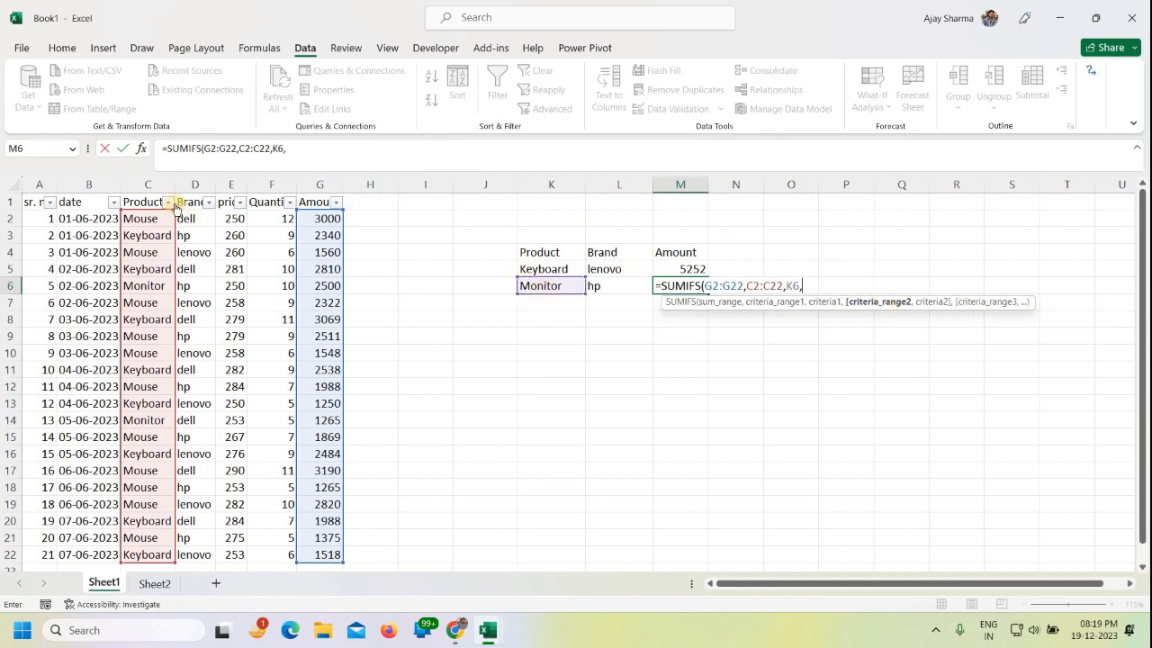
- Add the Brand column D2:D22 with criterion L6, then complete the SUMIFS formula and select its result in M6
{"action": "left_click_drag", "start_coordinate": [195, 219], "coordinate": [196, 555]}
{"action": "type", "text": ","}
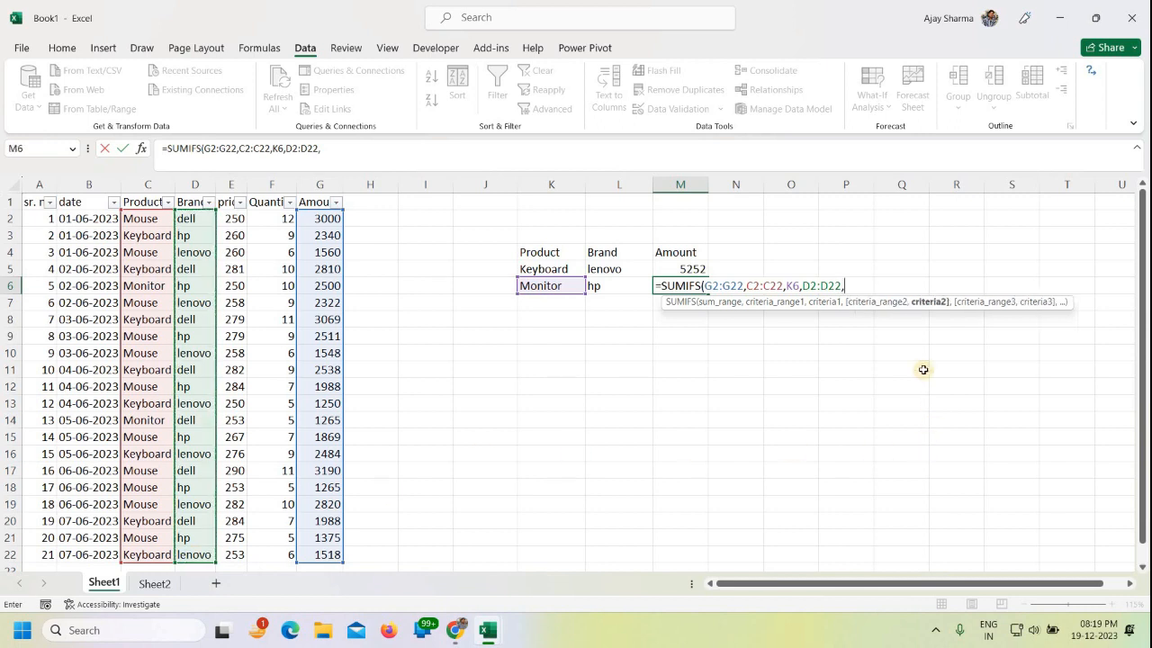
{"action": "left_click", "coordinate": [610, 285]}
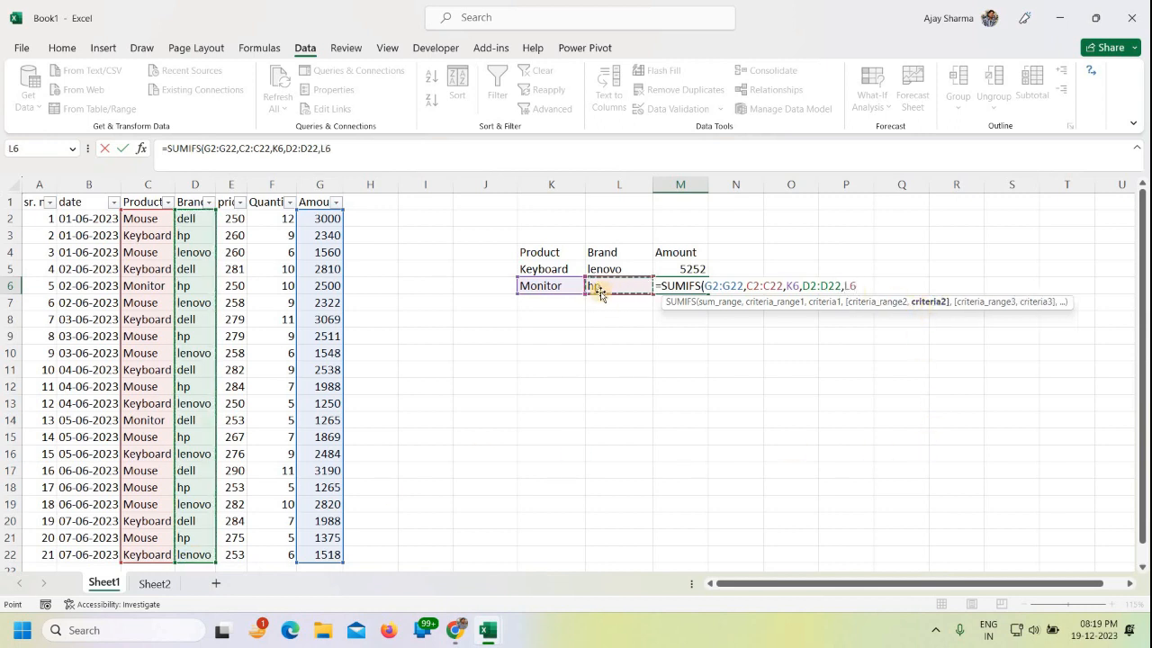
{"action": "type", "text": ")"}
{"action": "key", "text": "Return"}
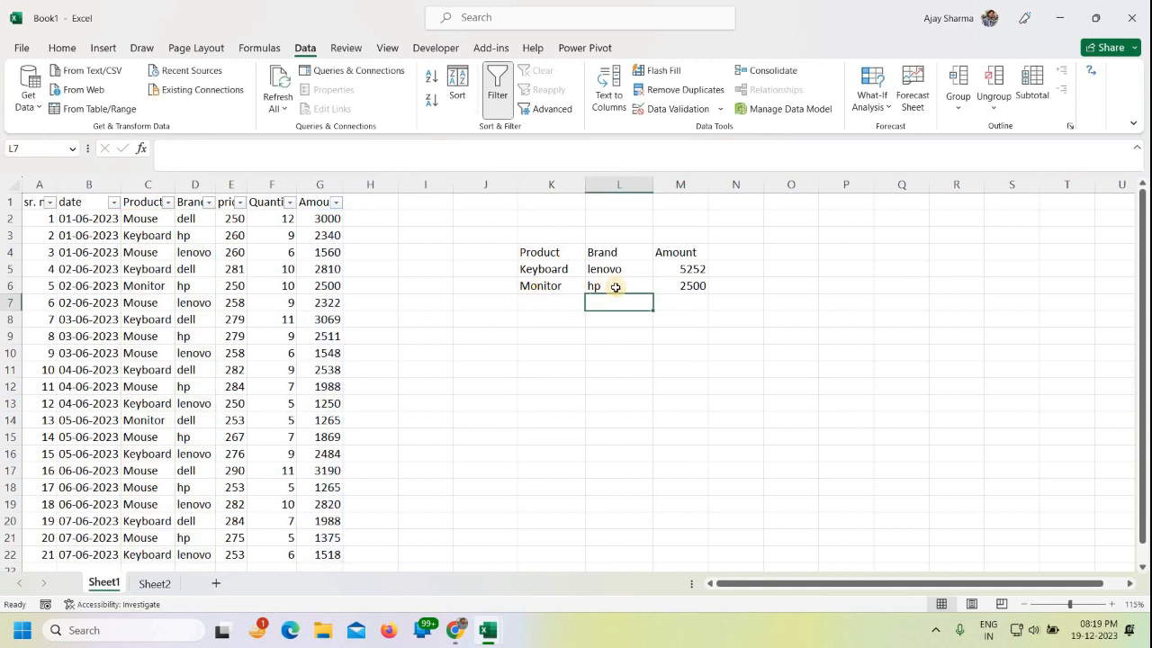
{"action": "left_click", "coordinate": [691, 285]}
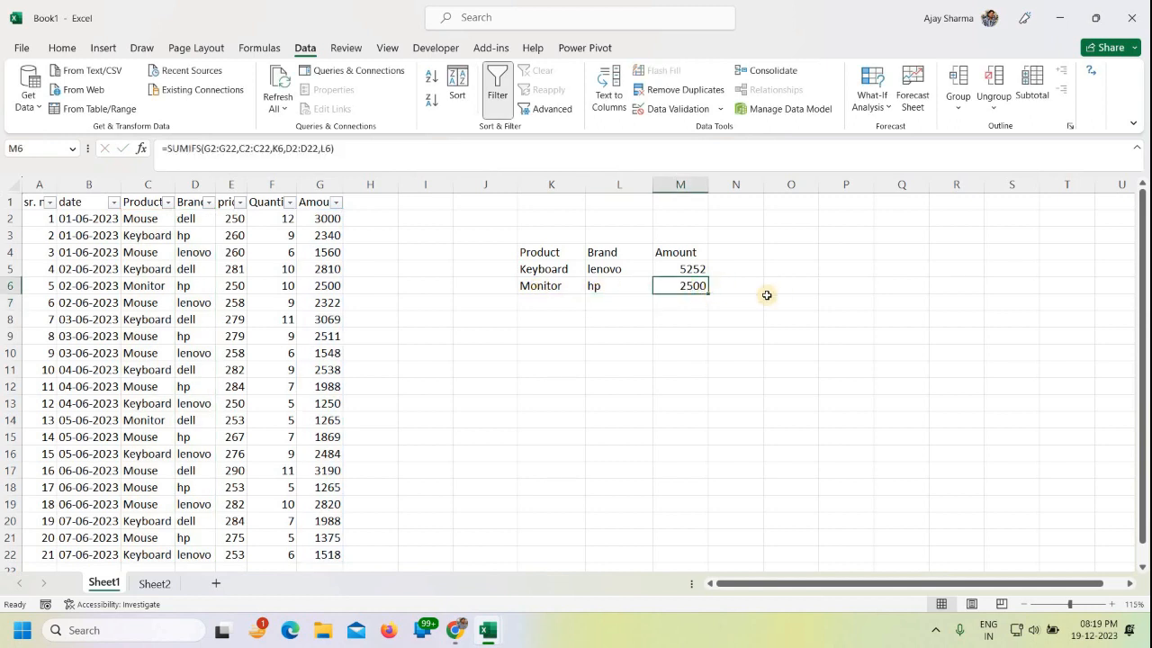
{"action": "left_click", "coordinate": [603, 320]}
{"action": "type", "text": "="}
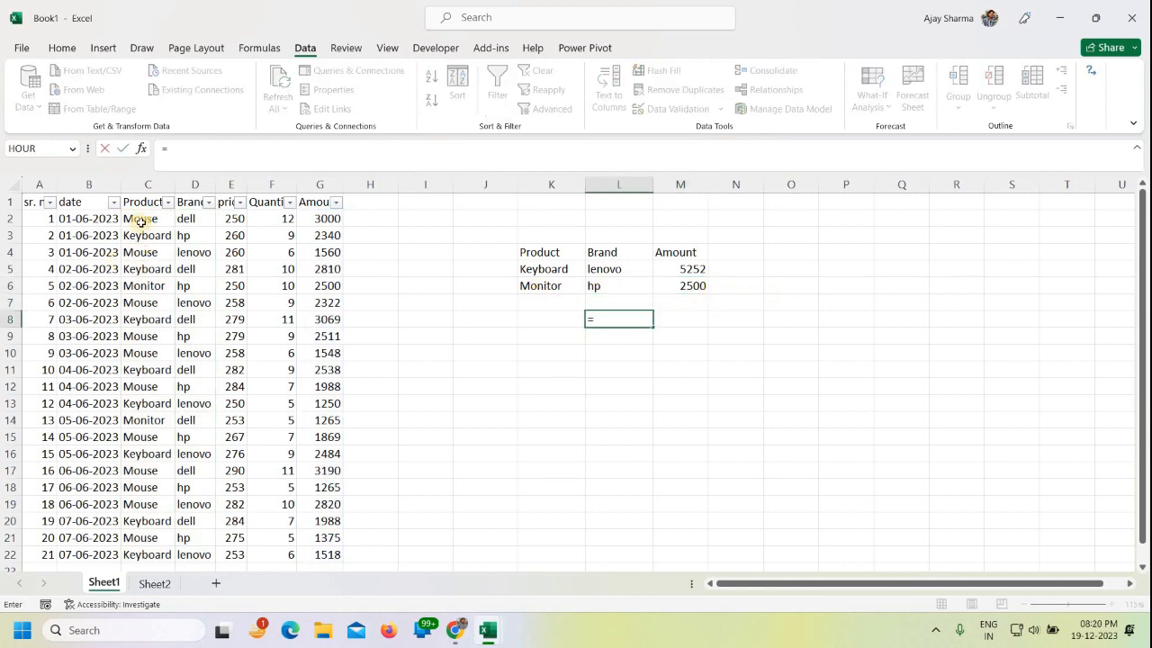
{"action": "left_click", "coordinate": [326, 287]}
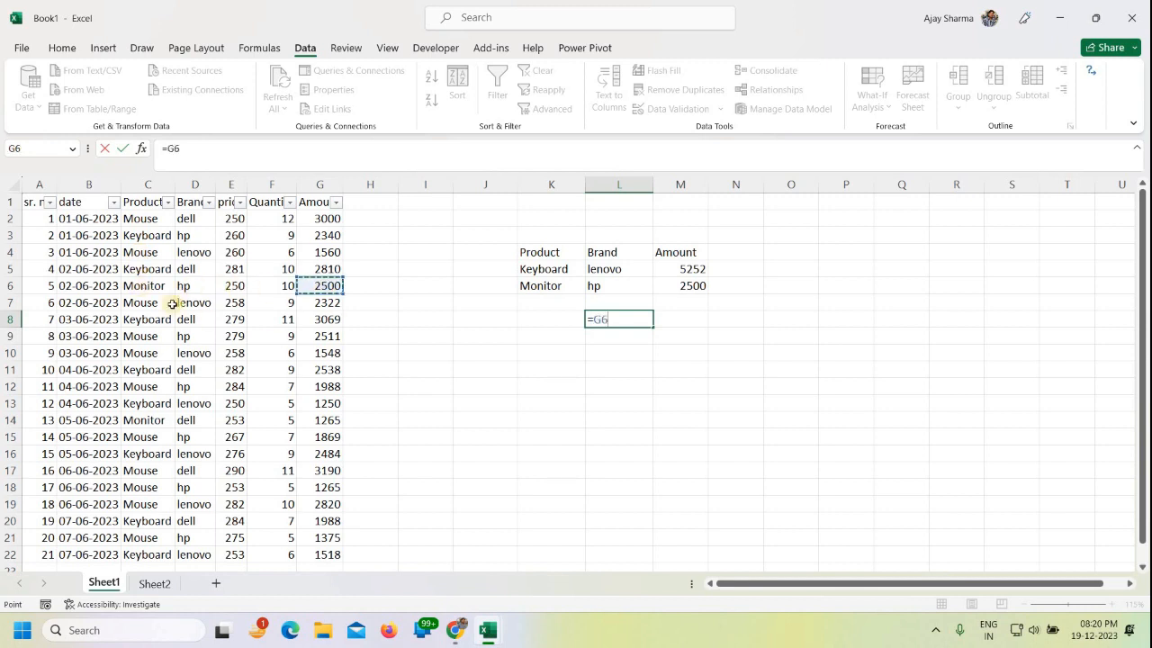
{"action": "key", "text": "Escape"}
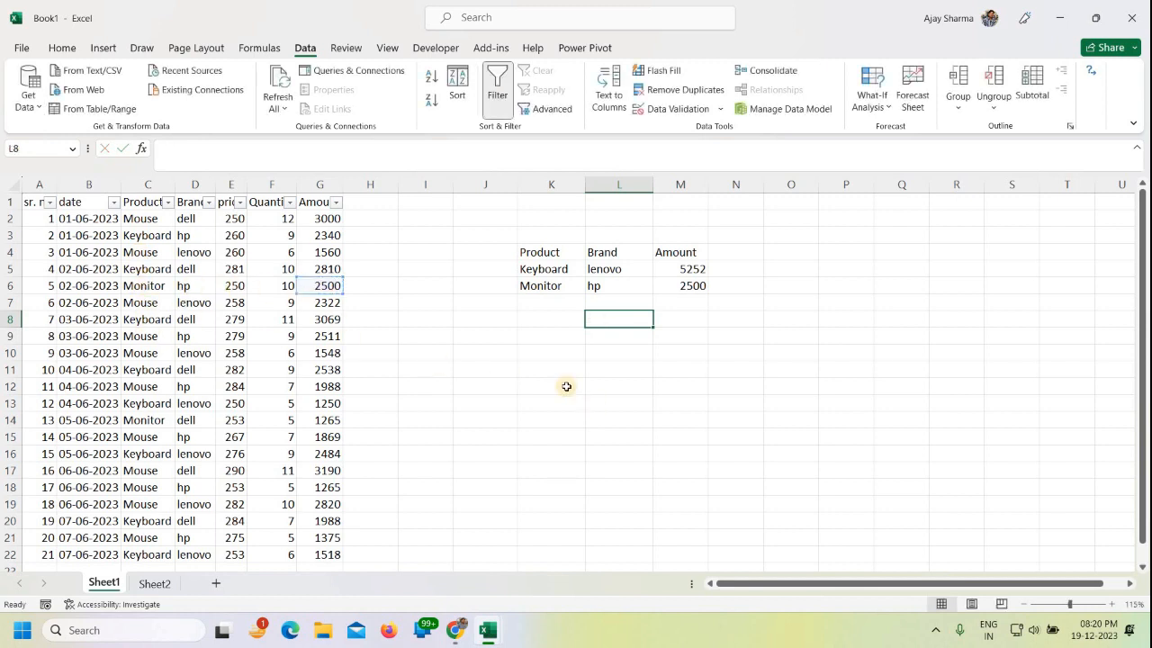
- Filter the Product column to Monitor and select the hp row from product to amount to check it against the formula
{"action": "left_click", "coordinate": [691, 289]}
{"action": "left_click", "coordinate": [169, 203]}
{"action": "left_click", "coordinate": [63, 383]}
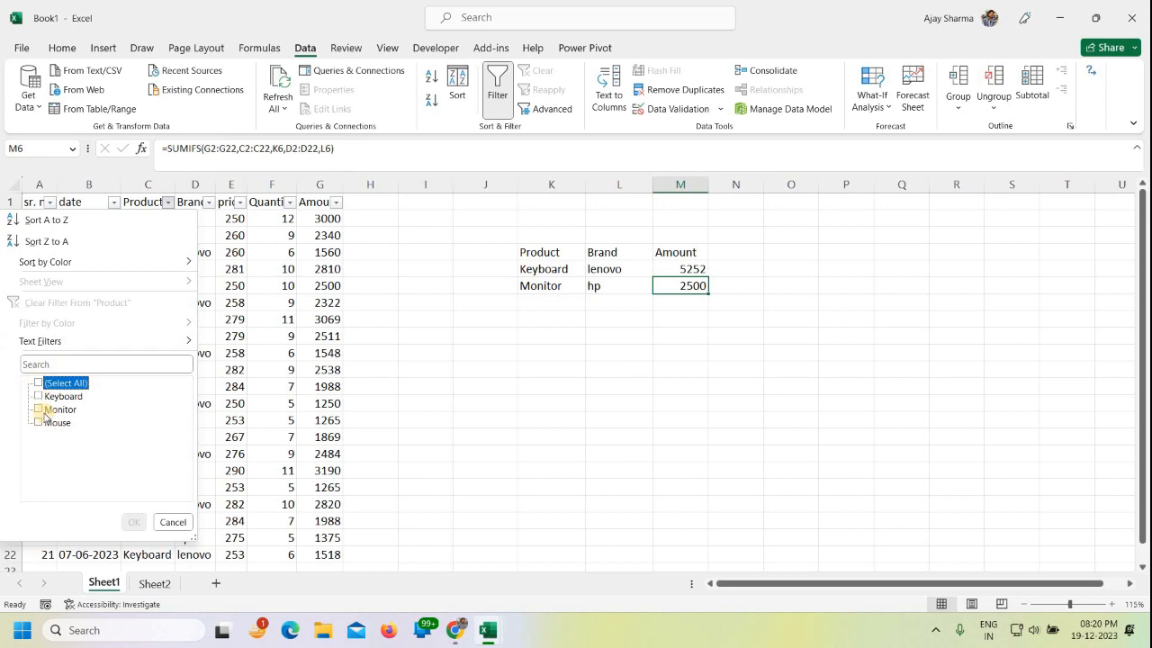
{"action": "left_click", "coordinate": [58, 409]}
{"action": "key", "text": "Return"}
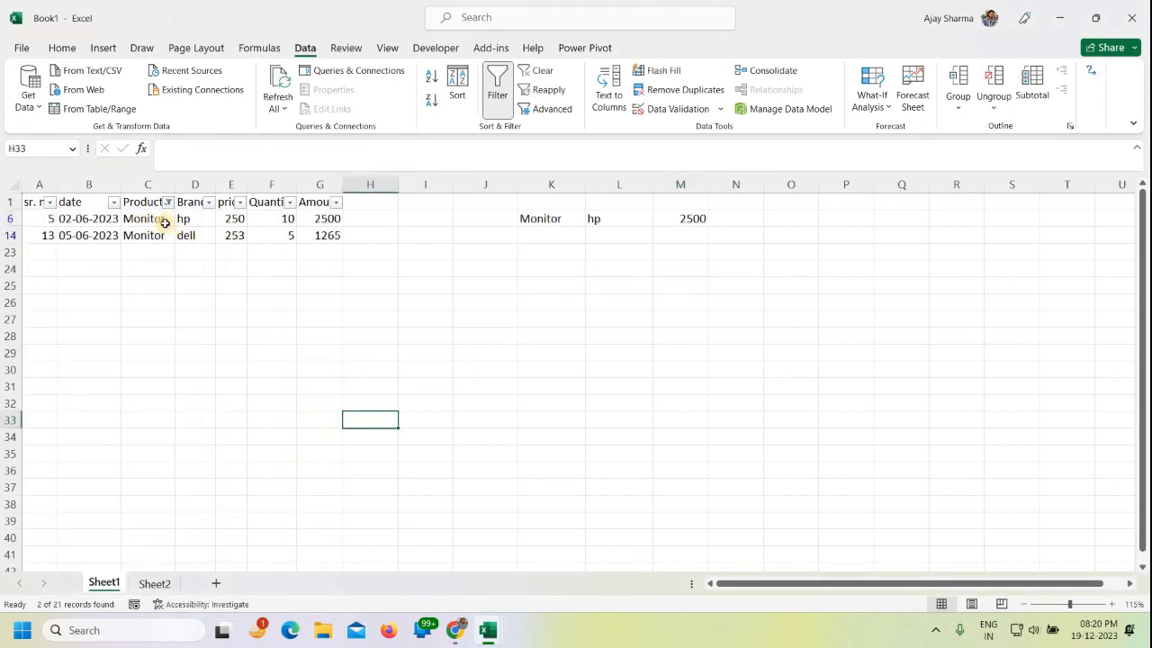
{"action": "left_click_drag", "start_coordinate": [165, 222], "coordinate": [332, 220]}
{"action": "left_click", "coordinate": [355, 220]}
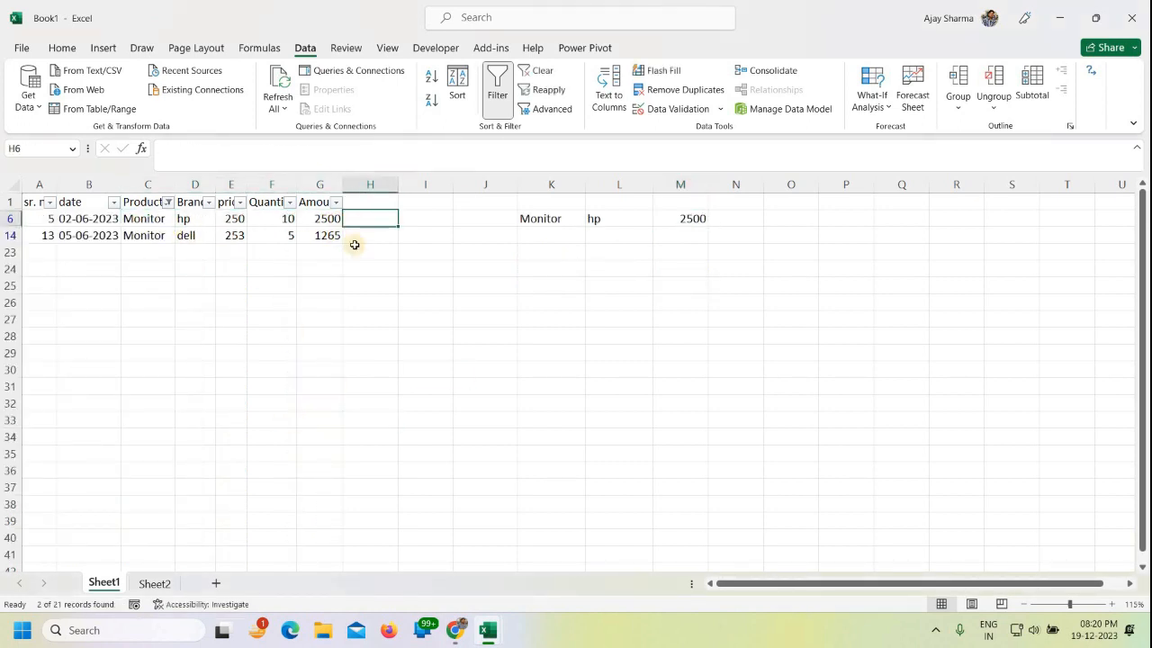
- Reset the Product filter to show all rows and select the area around the SUMIFS criteria table to review it
{"action": "left_click", "coordinate": [167, 203]}
{"action": "left_click", "coordinate": [45, 385]}
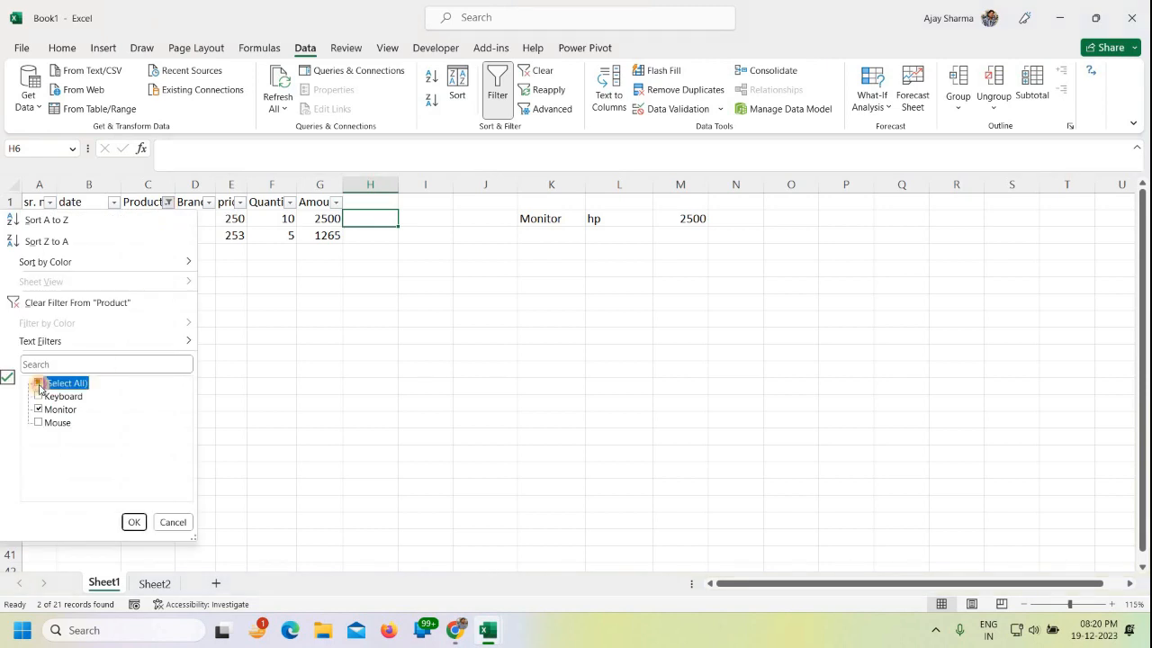
{"action": "left_click", "coordinate": [131, 520]}
{"action": "left_click", "coordinate": [646, 380]}
{"action": "left_click", "coordinate": [538, 353]}
{"action": "left_click_drag", "start_coordinate": [493, 241], "coordinate": [735, 321]}
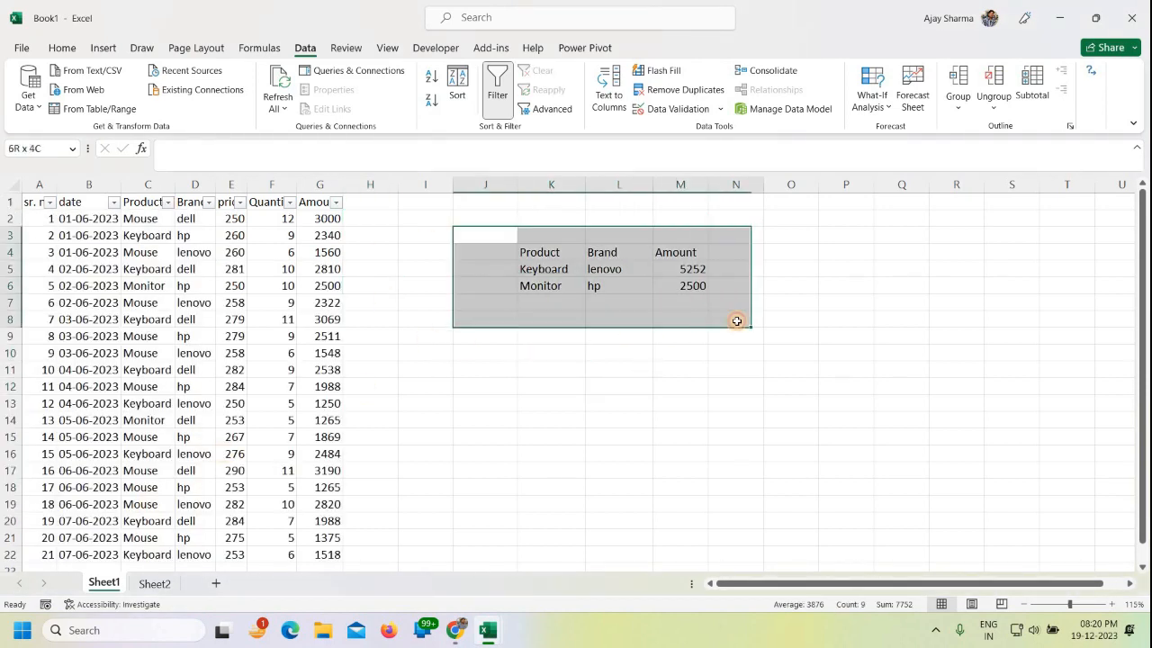
{"action": "left_click", "coordinate": [612, 366]}
- Insert a new column E before the price column, headed Narration, and fit its width to the header
{"action": "left_click", "coordinate": [231, 184]}
{"action": "key", "text": "ctrl+shift+plus"}
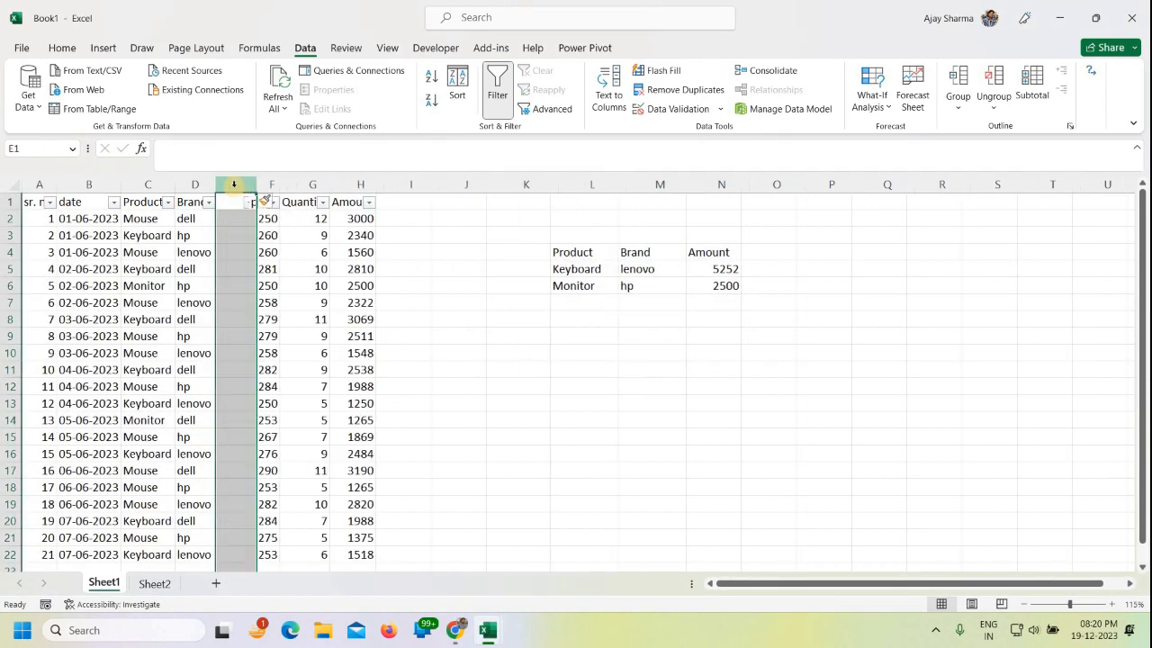
{"action": "left_click", "coordinate": [233, 205]}
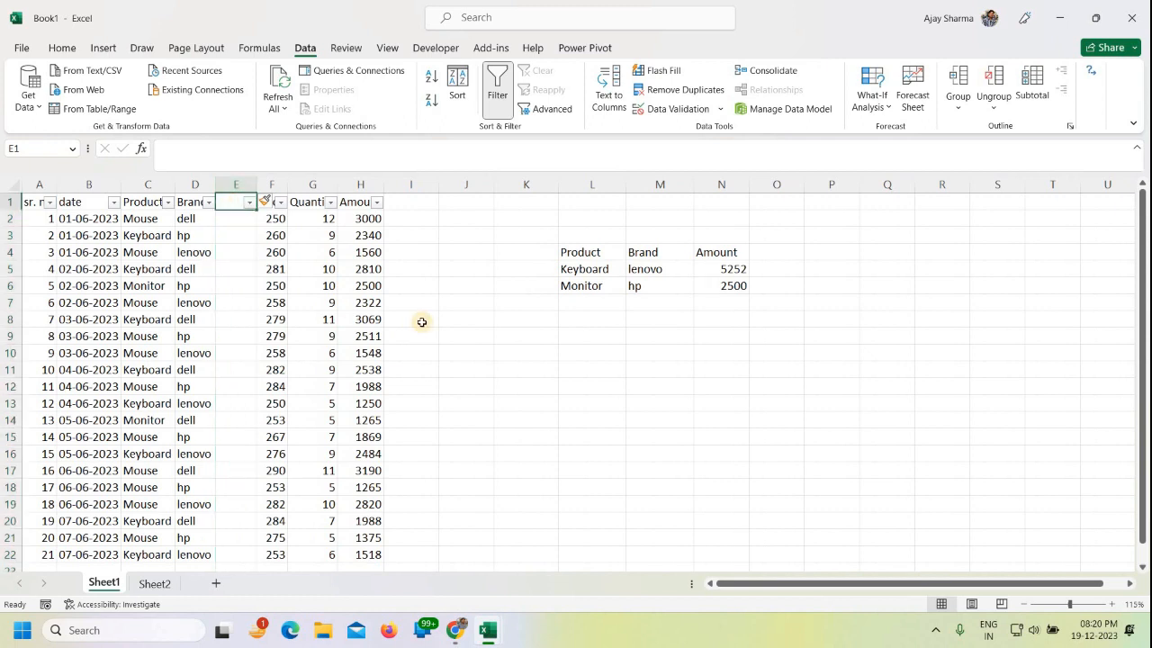
{"action": "type", "text": "N"}
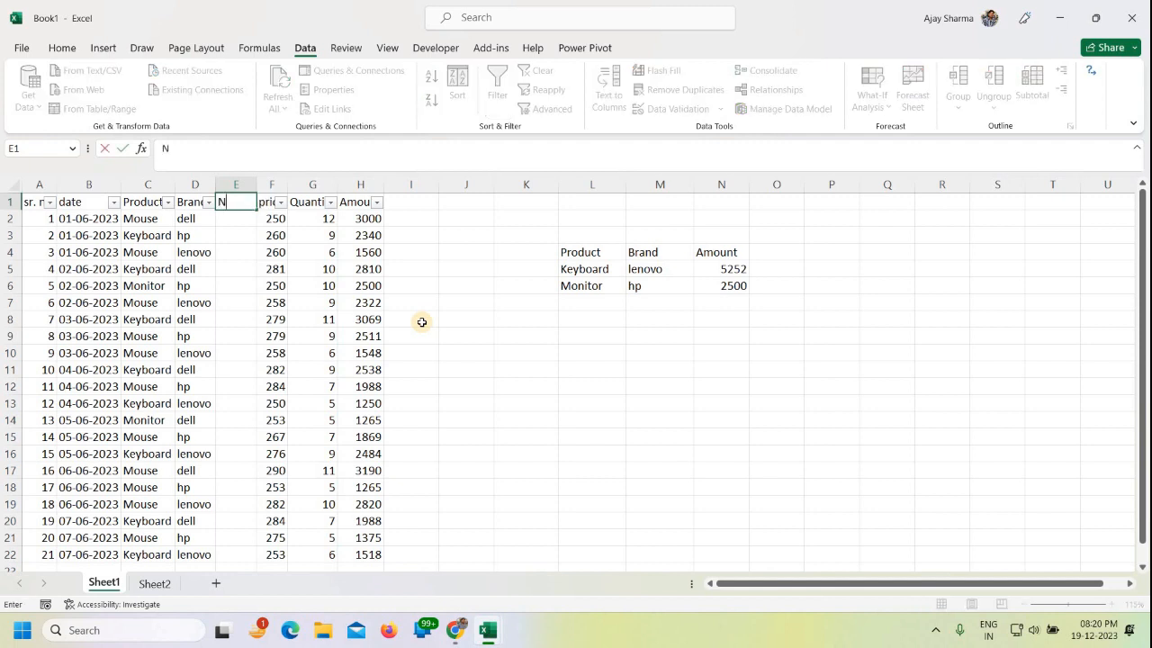
{"action": "type", "text": "arr"}
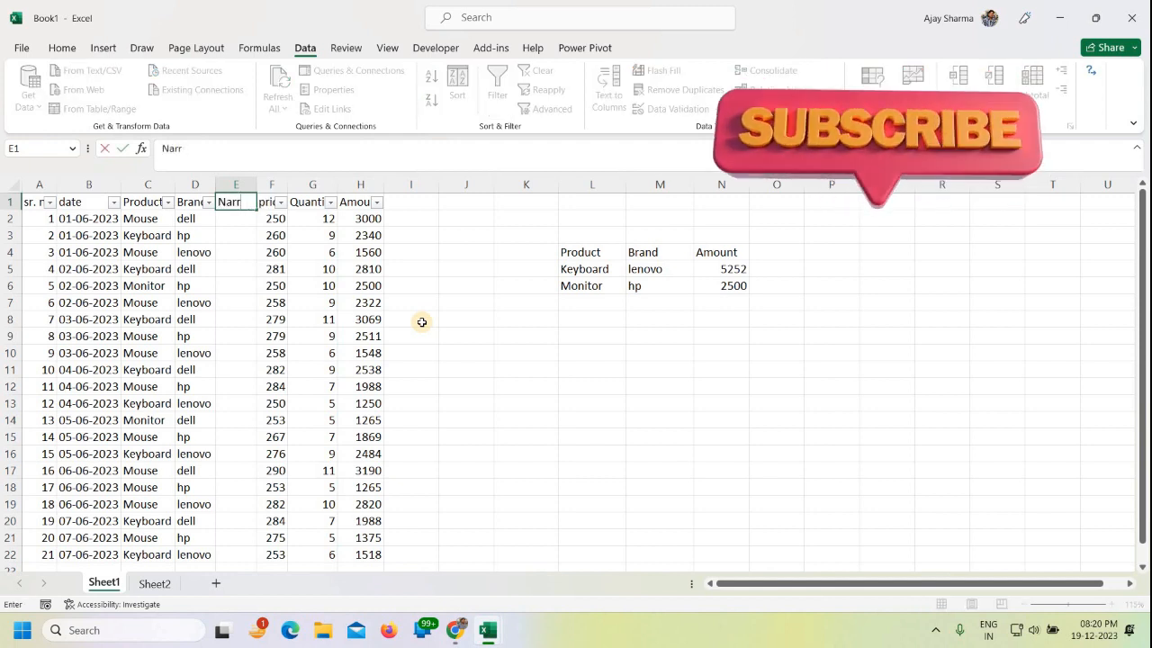
{"action": "type", "text": "ation"}
{"action": "key", "text": "Return"}
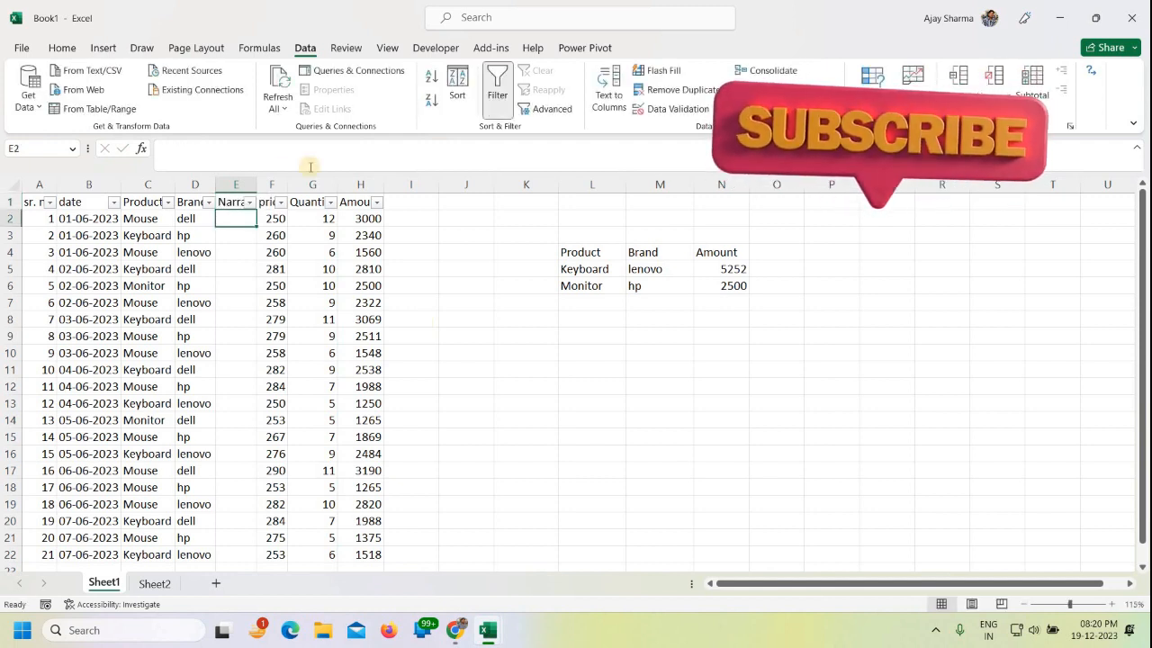
{"action": "double_click", "coordinate": [257, 185]}
{"action": "left_click", "coordinate": [492, 626]}
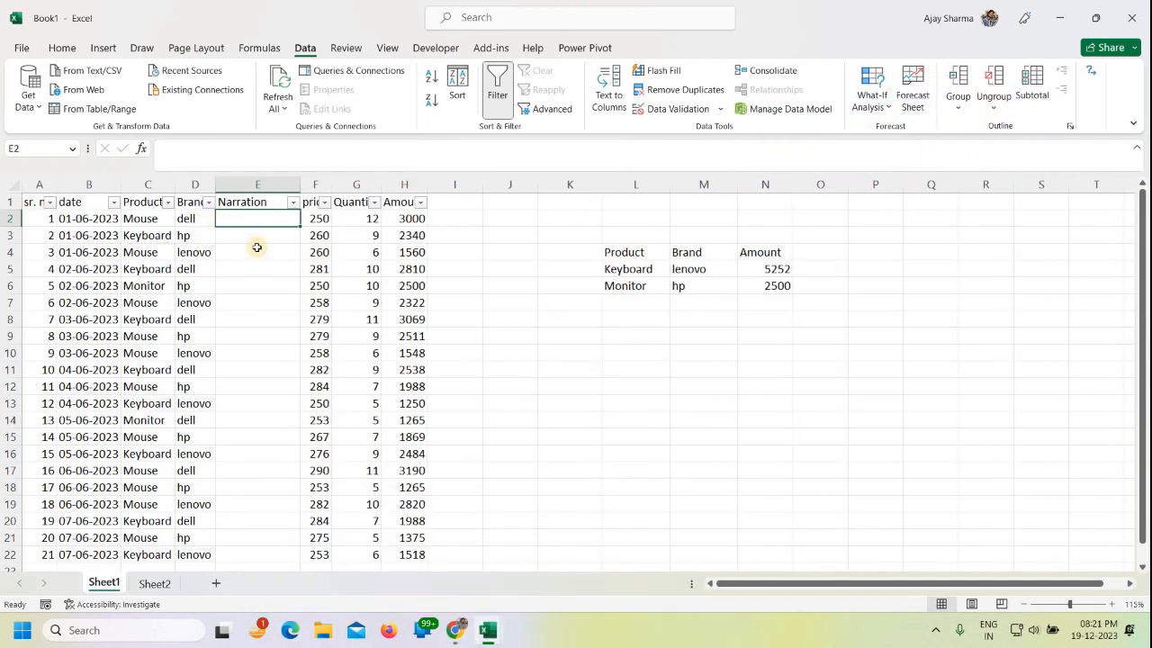
- Enter wire in E2 and wireless in E7 of the Narration column
{"action": "type", "text": "w"}
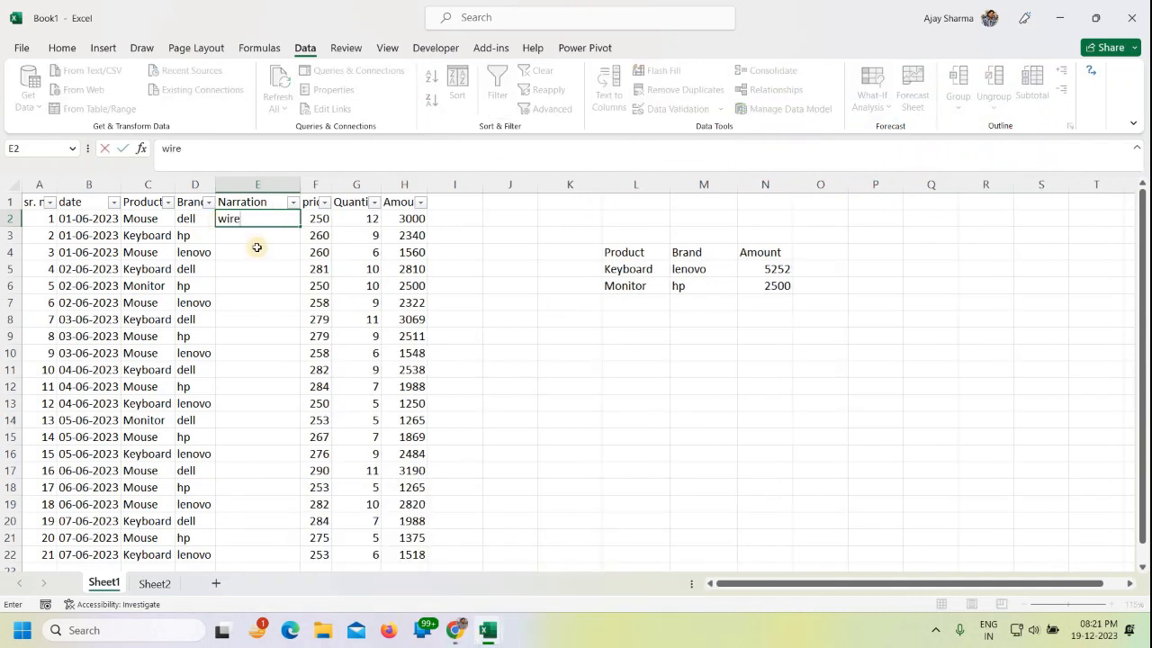
{"action": "type", "text": "ire"}
{"action": "key", "text": "Return"}
{"action": "key", "text": "Down"}
{"action": "key", "text": "Down"}
{"action": "key", "text": "Down"}
{"action": "key", "text": "Down"}
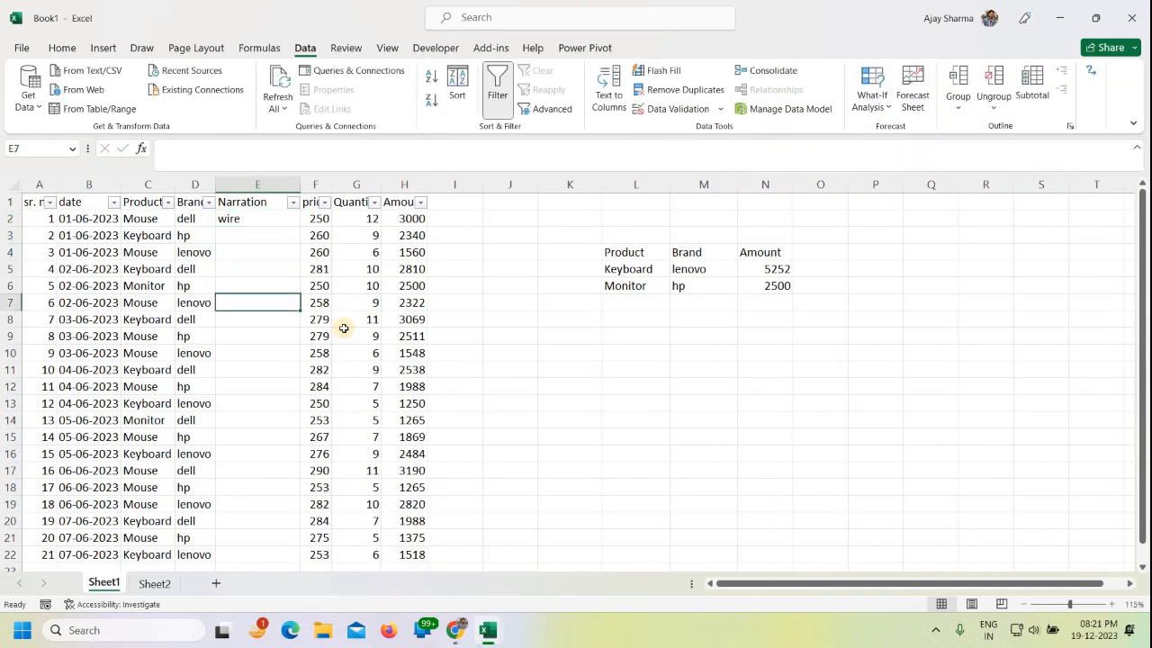
{"action": "type", "text": "wireless"}
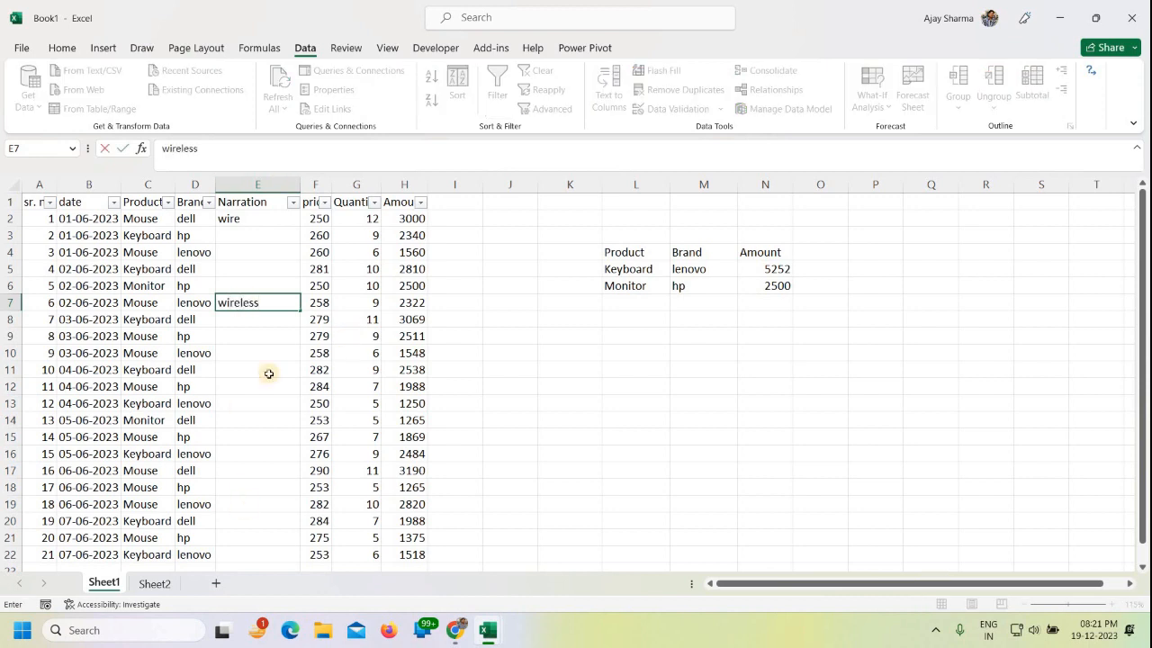
- Copy the wire entry from E2 into E4, E9, E13, E17 and E21
{"action": "left_click", "coordinate": [242, 221]}
{"action": "key", "text": "ctrl+c"}
{"action": "key", "text": "Down"}
{"action": "key", "text": "Down"}
{"action": "key", "text": "ctrl+v"}
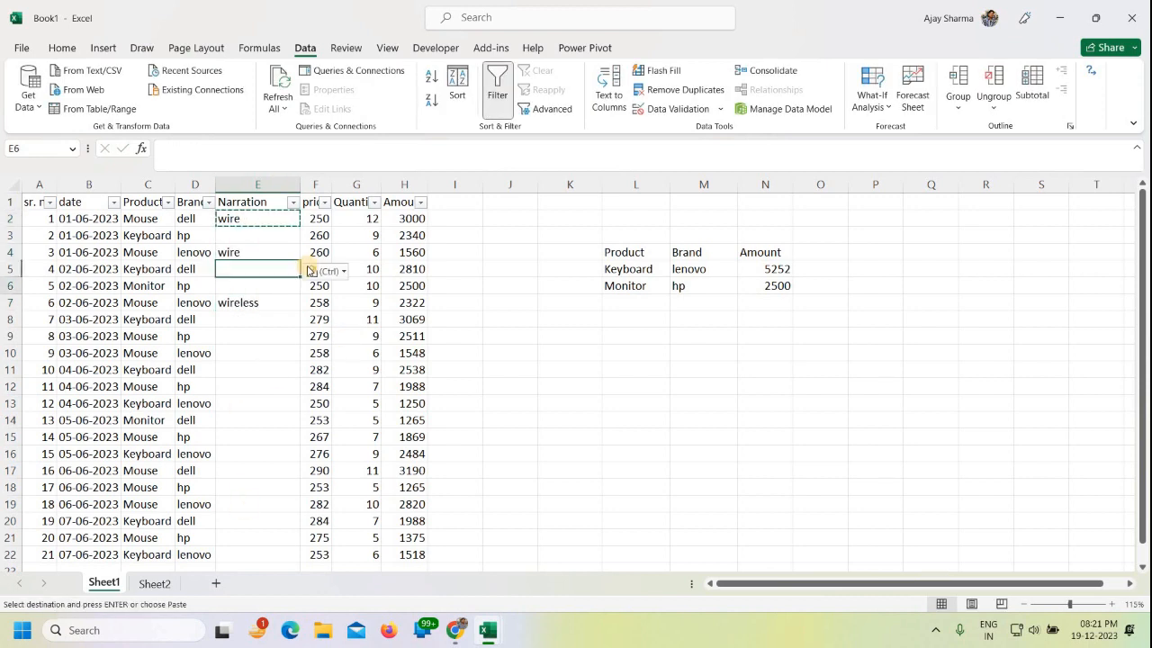
{"action": "key", "text": "Down"}
{"action": "key", "text": "Down"}
{"action": "key", "text": "Down"}
{"action": "key", "text": "Down"}
{"action": "key", "text": "Down"}
{"action": "key", "text": "ctrl+v"}
{"action": "key", "text": "Down"}
{"action": "key", "text": "Down"}
{"action": "key", "text": "Down"}
{"action": "key", "text": "Down"}
{"action": "key", "text": "ctrl+v"}
{"action": "key", "text": "Down"}
{"action": "key", "text": "Down"}
{"action": "key", "text": "Down"}
{"action": "key", "text": "Down"}
{"action": "key", "text": "ctrl+v"}
{"action": "key", "text": "Down"}
{"action": "key", "text": "Down"}
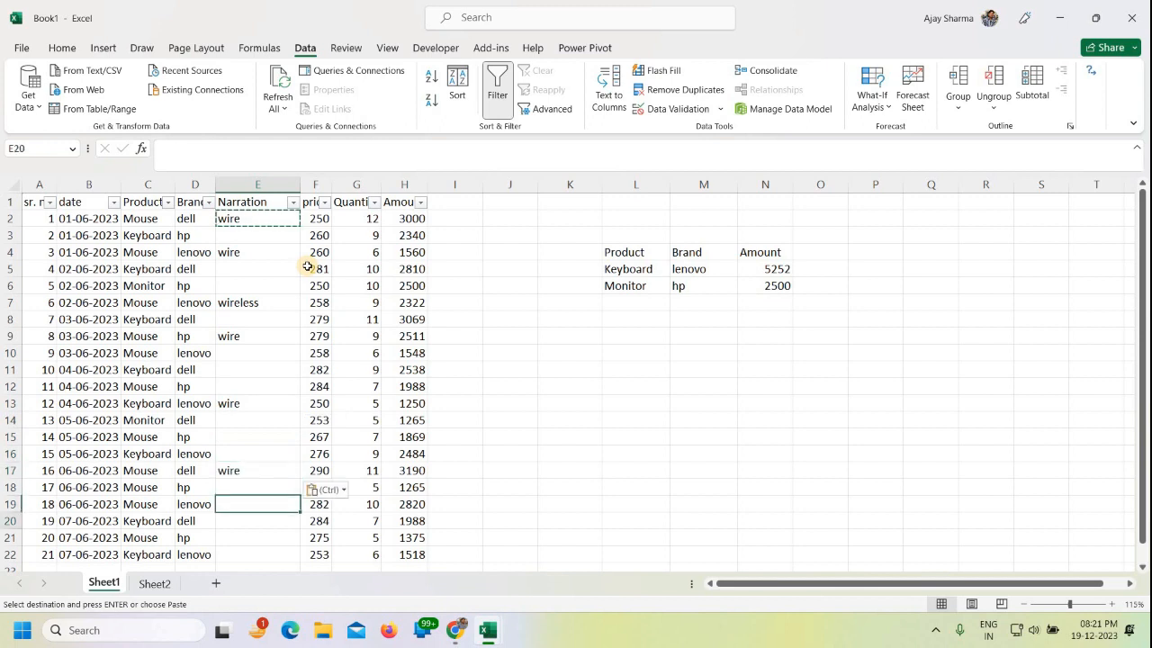
{"action": "key", "text": "Down"}
{"action": "key", "text": "Down"}
{"action": "key", "text": "ctrl+v"}
- Copy the wireless entry from E7 into E5, E3, E11, E15 and E18 of the Narration column
{"action": "left_click", "coordinate": [261, 306]}
{"action": "key", "text": "ctrl+c"}
{"action": "left_click", "coordinate": [270, 272]}
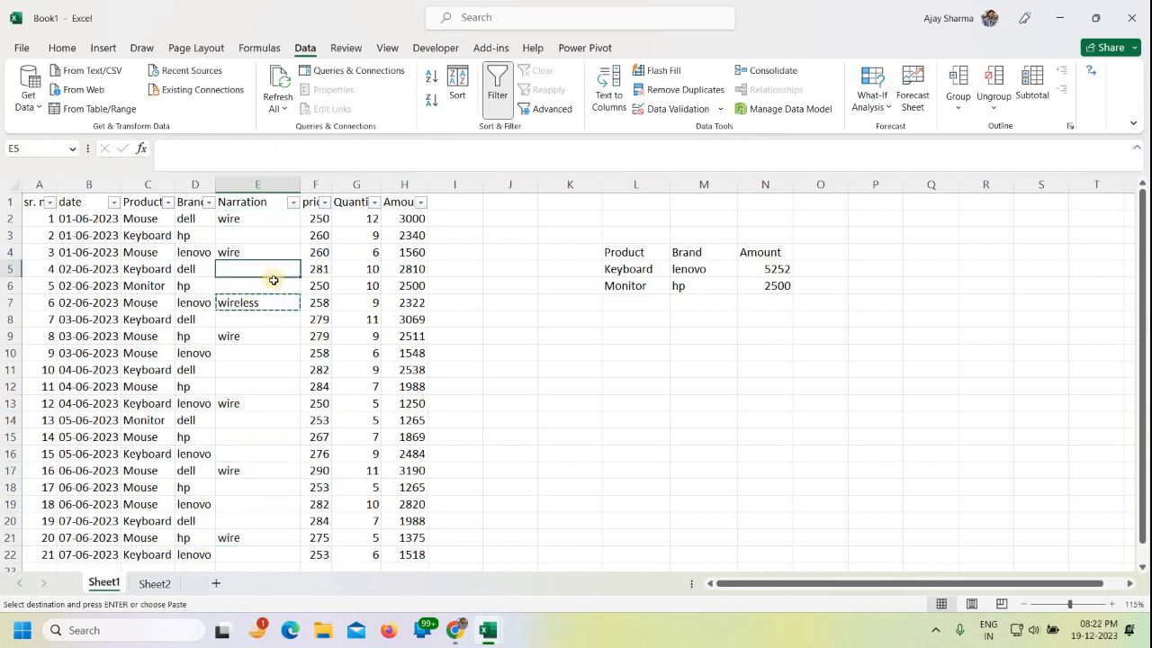
{"action": "key", "text": "ctrl+v"}
{"action": "left_click", "coordinate": [244, 231]}
{"action": "key", "text": "ctrl+v"}
{"action": "left_click", "coordinate": [270, 372]}
{"action": "key", "text": "ctrl+v"}
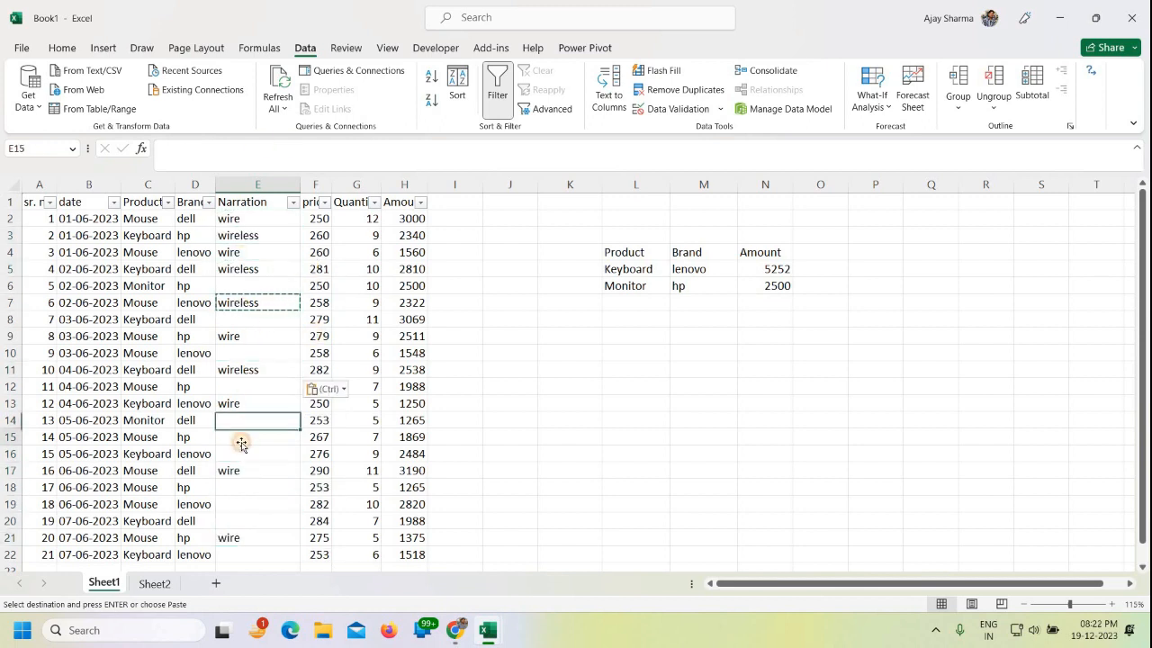
{"action": "left_click", "coordinate": [239, 438]}
{"action": "key", "text": "ctrl+v"}
{"action": "left_click", "coordinate": [245, 488]}
{"action": "key", "text": "ctrl+v"}
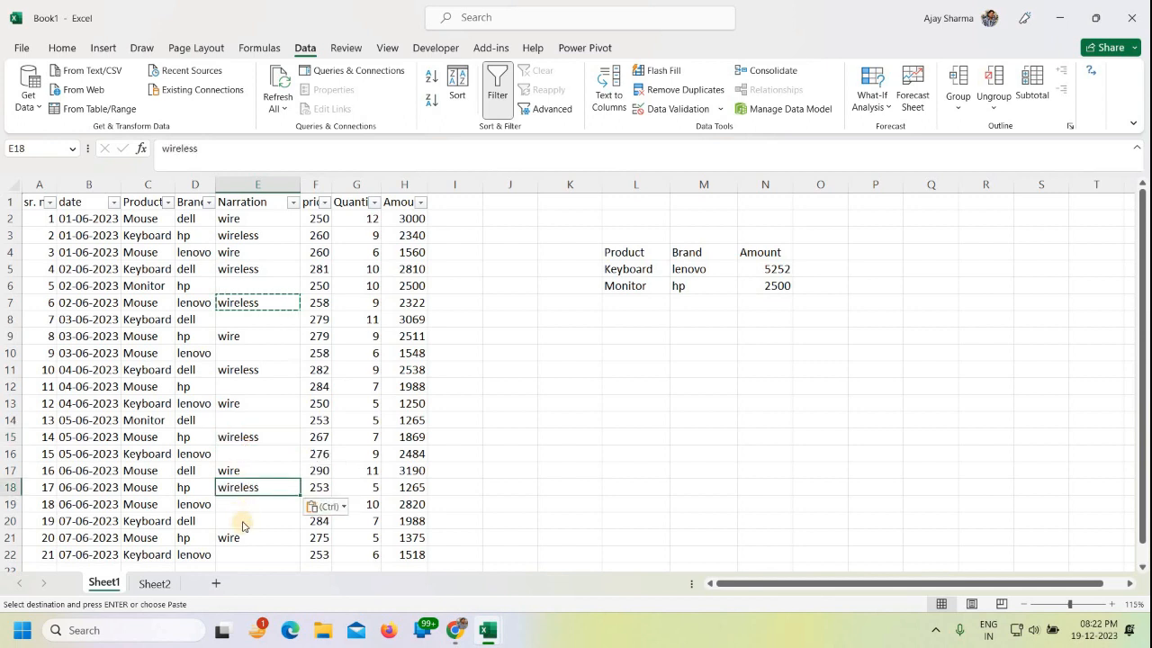
- Paste the copied wireless entry into E20, E22, E6, E10, E8, E12, E14 and E16
{"action": "key", "text": "ctrl"}
{"action": "key", "text": "ctrl"}
{"action": "left_click", "coordinate": [243, 519]}
{"action": "key", "text": "ctrl+v"}
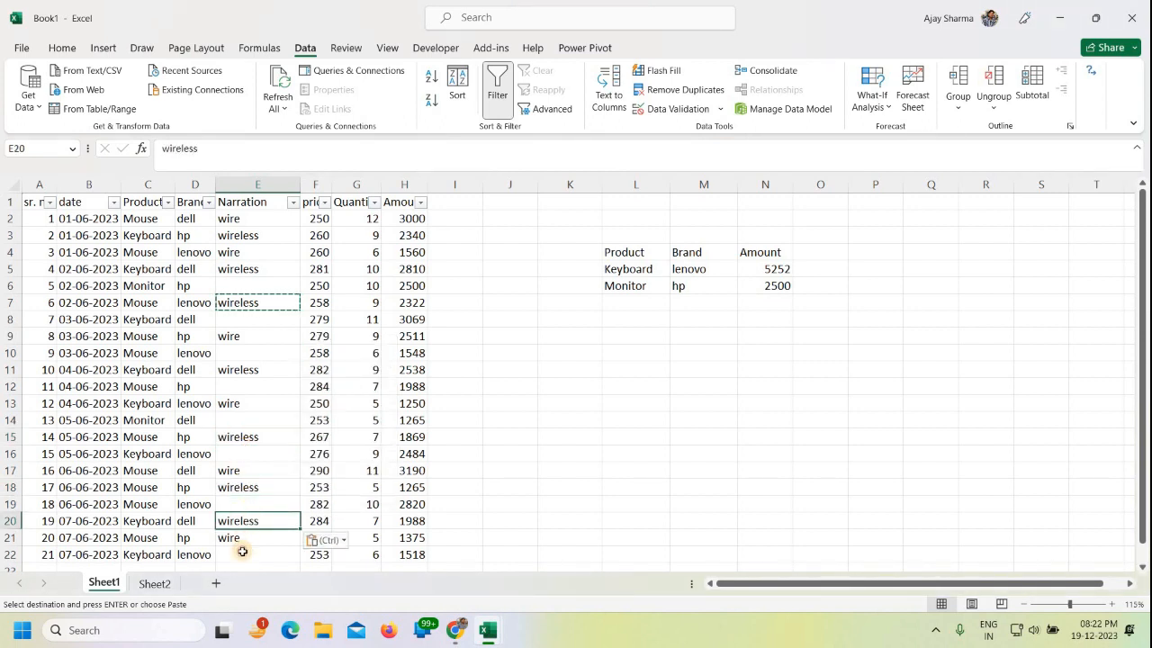
{"action": "left_click", "coordinate": [240, 552]}
{"action": "key", "text": "ctrl+v"}
{"action": "left_click", "coordinate": [241, 284]}
{"action": "key", "text": "ctrl+v"}
{"action": "left_click", "coordinate": [241, 355]}
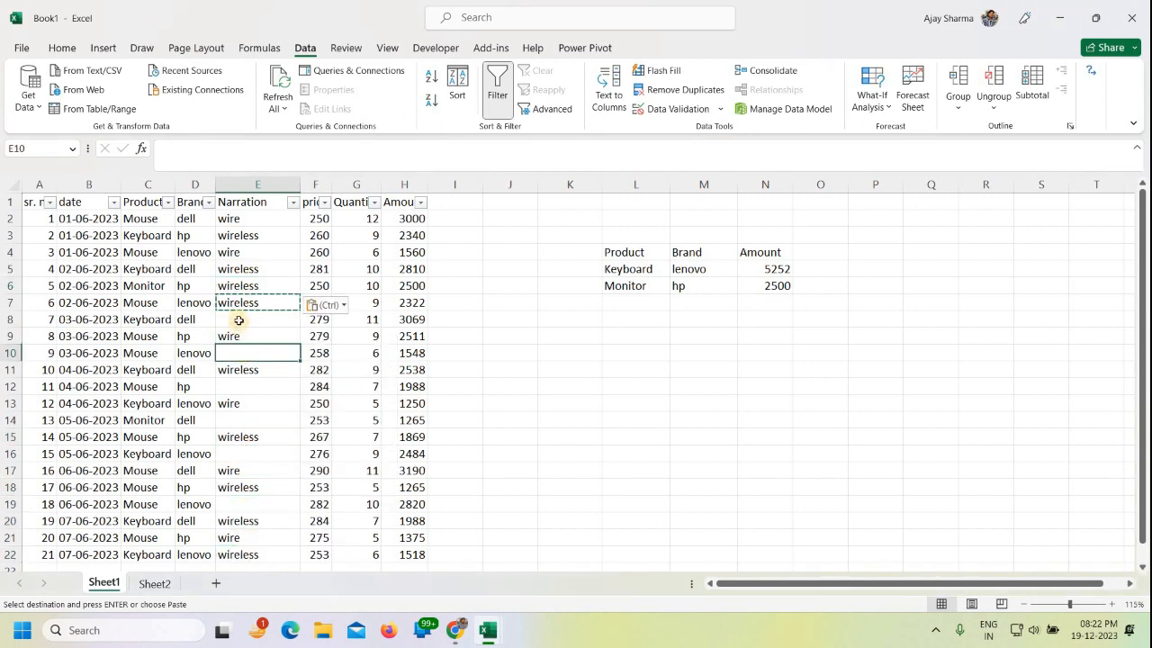
{"action": "key", "text": "ctrl+v"}
{"action": "left_click", "coordinate": [240, 320]}
{"action": "key", "text": "ctrl+v"}
{"action": "left_click", "coordinate": [238, 388]}
{"action": "key", "text": "ctrl+v"}
{"action": "left_click", "coordinate": [238, 420]}
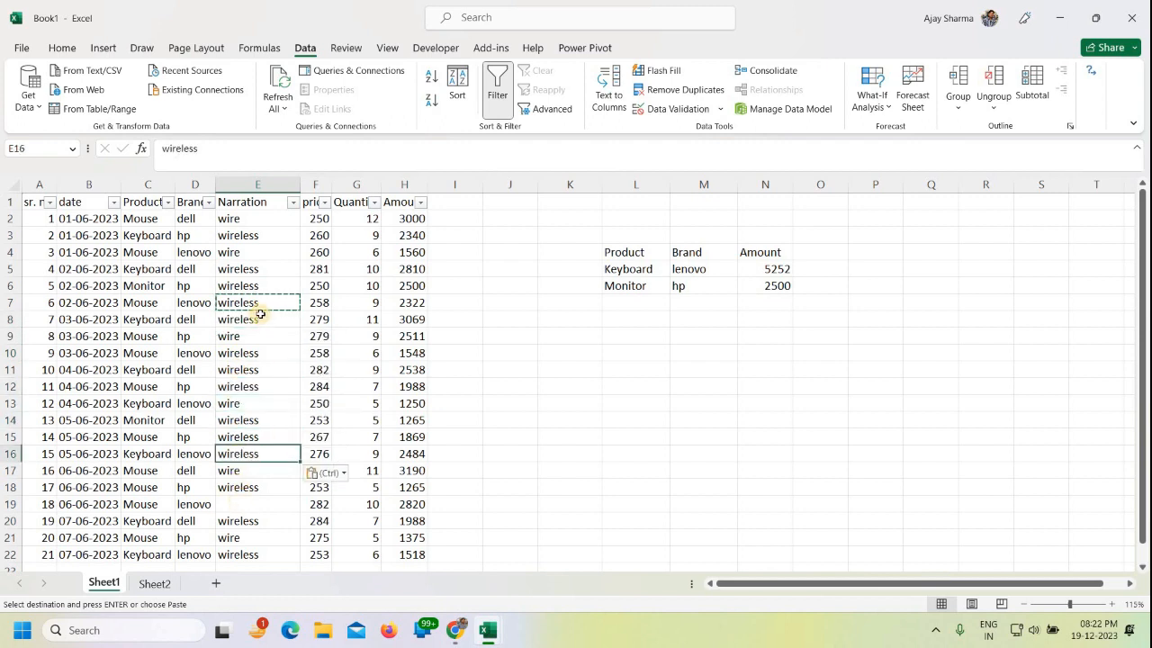
- Undo the wireless pastes in E16, E14, E12, E8, E10, E6, E22 and E20
{"action": "key", "text": "ctrl+z"}
{"action": "key", "text": "ctrl+z"}
{"action": "key", "text": "ctrl+z"}
{"action": "key", "text": "ctrl+z"}
{"action": "key", "text": "ctrl+z"}
{"action": "key", "text": "ctrl+z"}
{"action": "key", "text": "ctrl+z"}
{"action": "key", "text": "ctrl+z"}
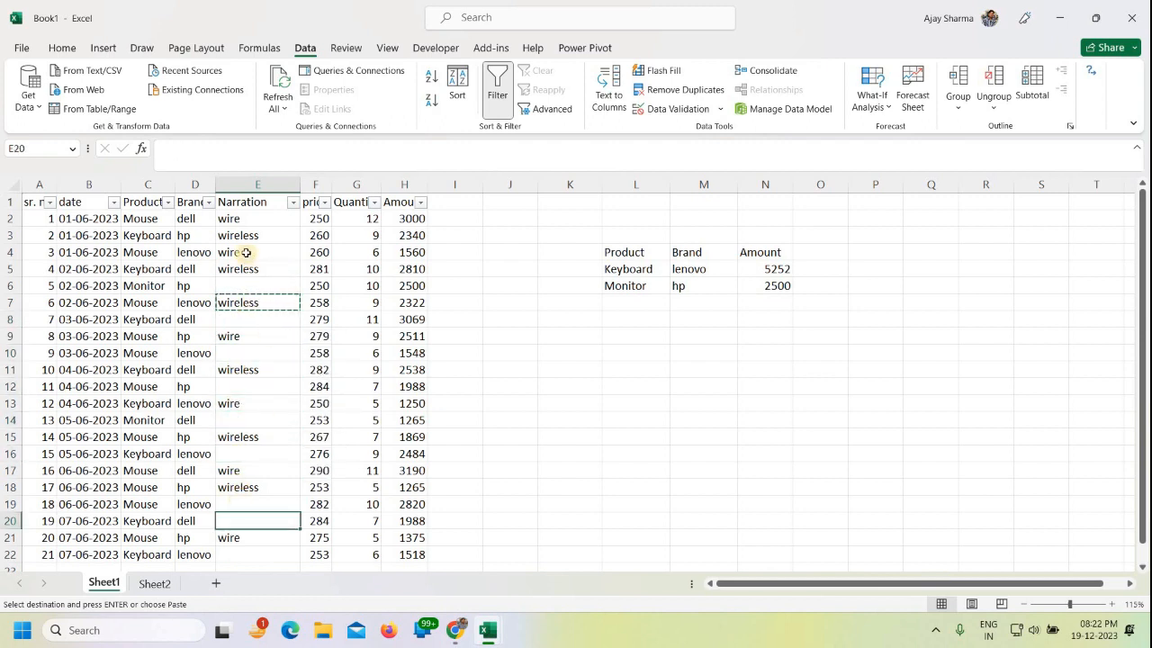
- Clear the wireless entries in E3 and E5, and enter Wireless in E3
{"action": "left_click", "coordinate": [245, 232]}
{"action": "key", "text": "Escape"}
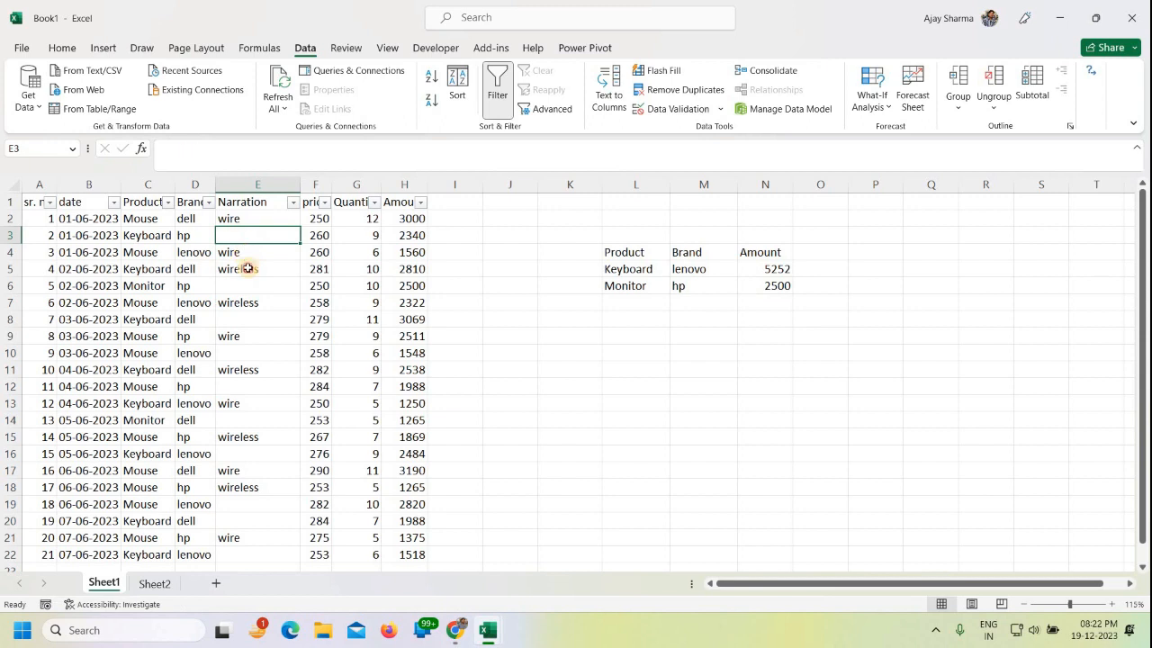
{"action": "key", "text": "Down"}
{"action": "key", "text": "Down"}
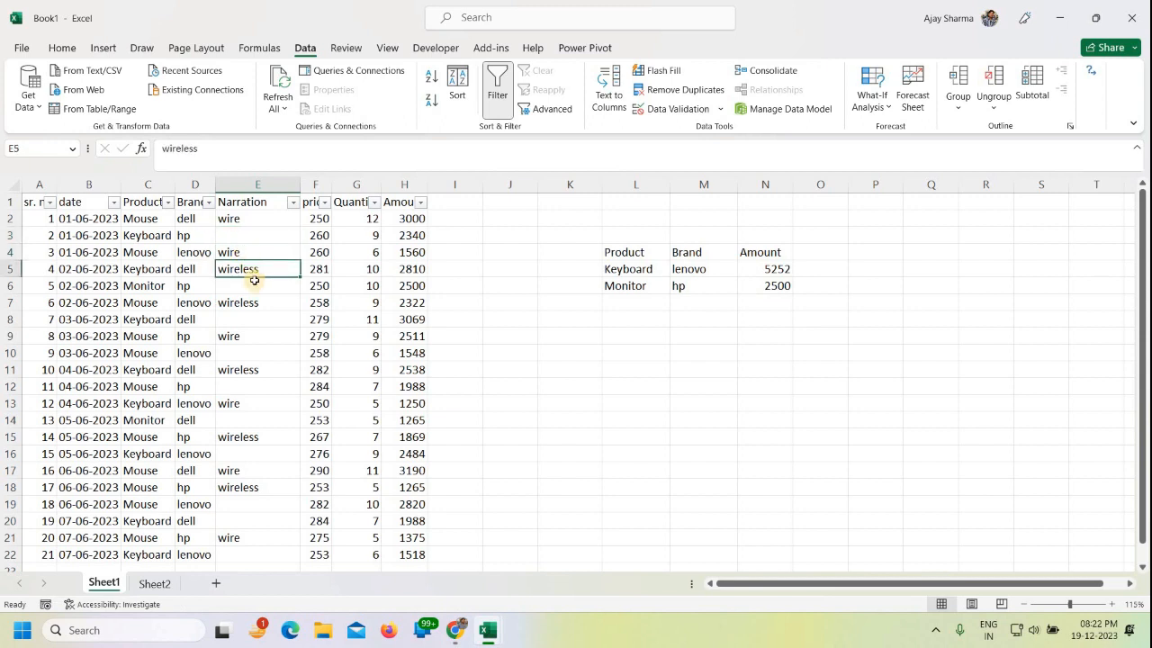
{"action": "key", "text": "Delete"}
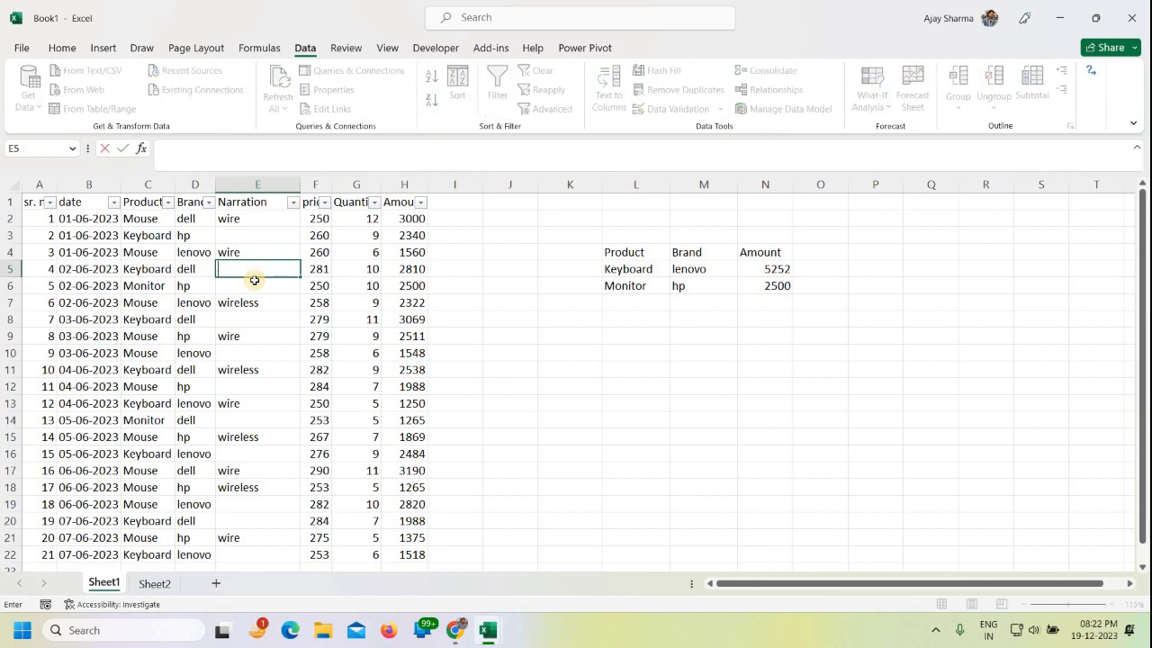
{"action": "left_click", "coordinate": [238, 237]}
{"action": "type", "text": "Wireless"}
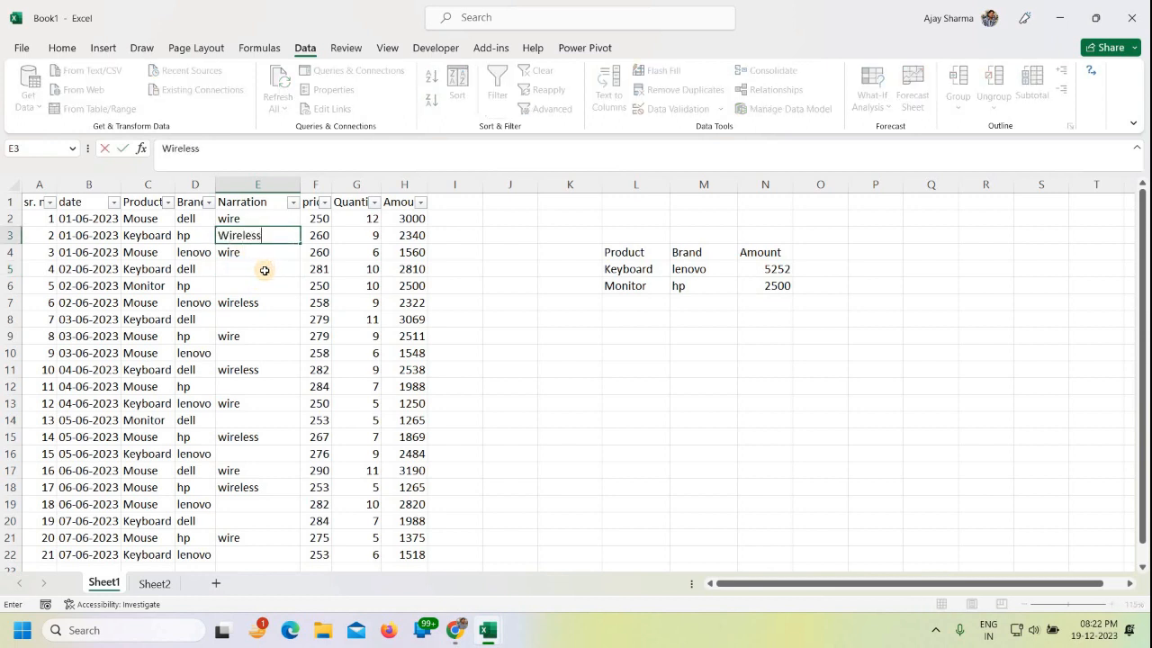
{"action": "left_click", "coordinate": [265, 270]}
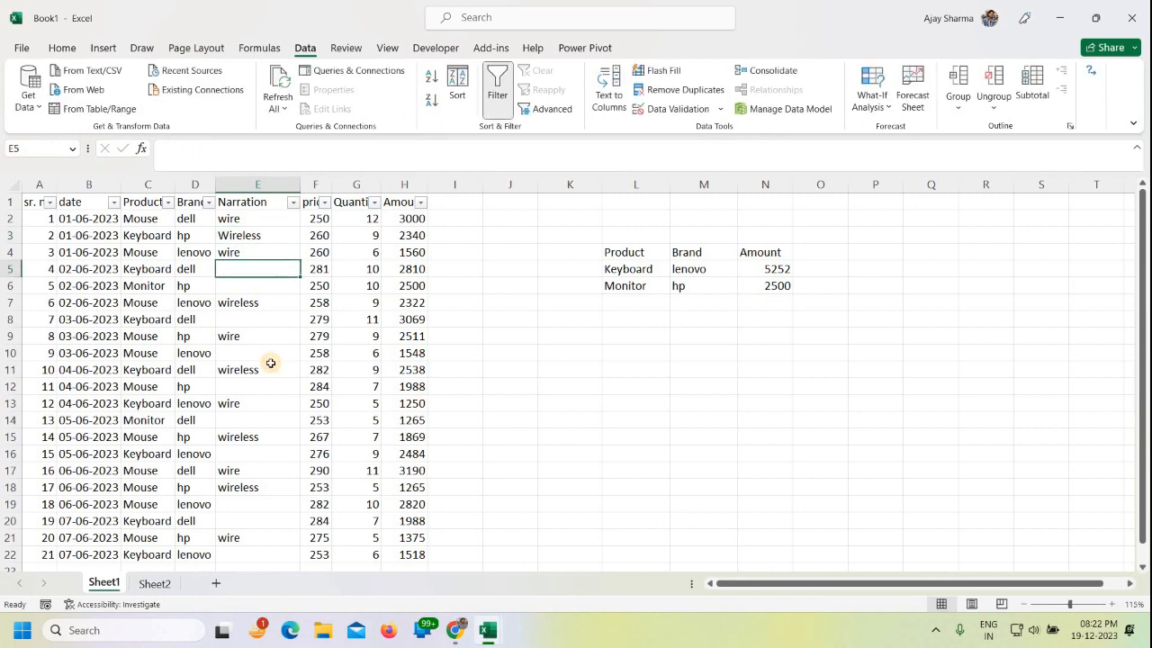
- Go through the blank Narration cells between E5 and E22 to see which ones still need an entry
{"action": "left_click", "coordinate": [249, 240]}
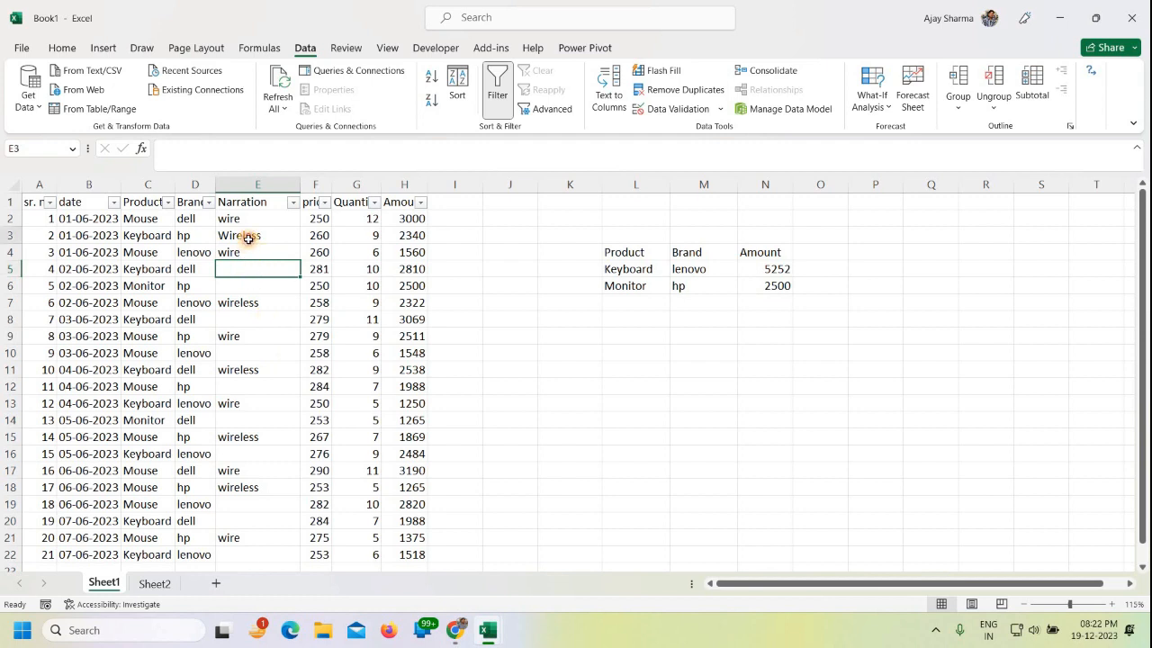
{"action": "left_click_drag", "start_coordinate": [242, 268], "coordinate": [243, 288]}
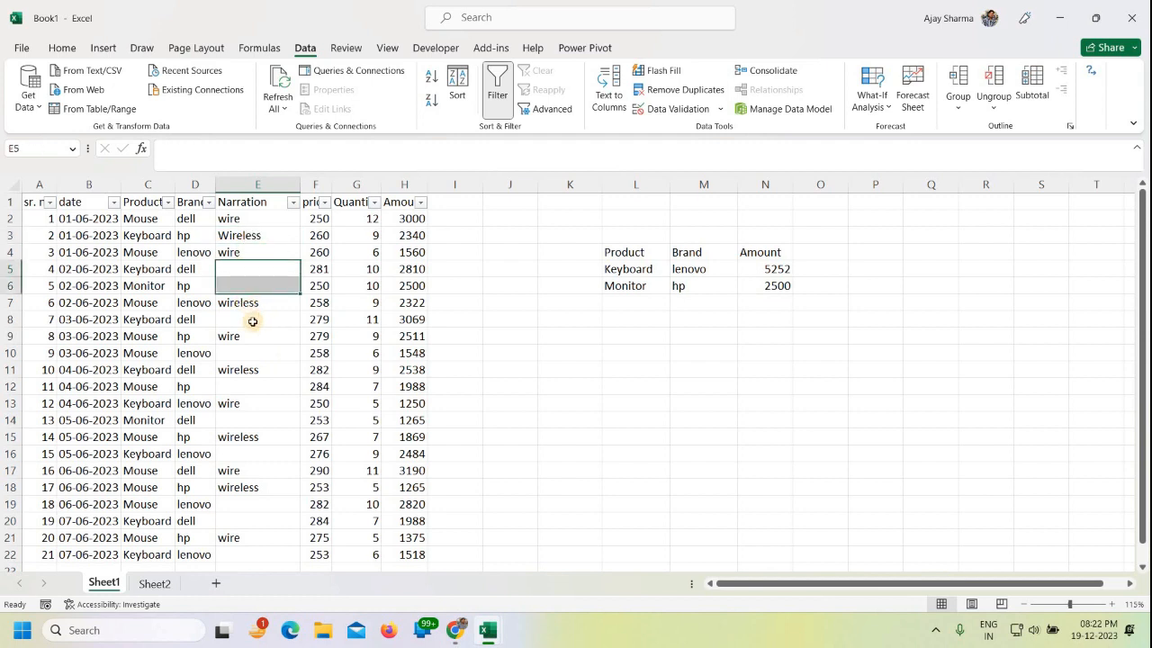
{"action": "left_click", "coordinate": [251, 321]}
{"action": "left_click", "coordinate": [244, 355]}
{"action": "left_click", "coordinate": [242, 403]}
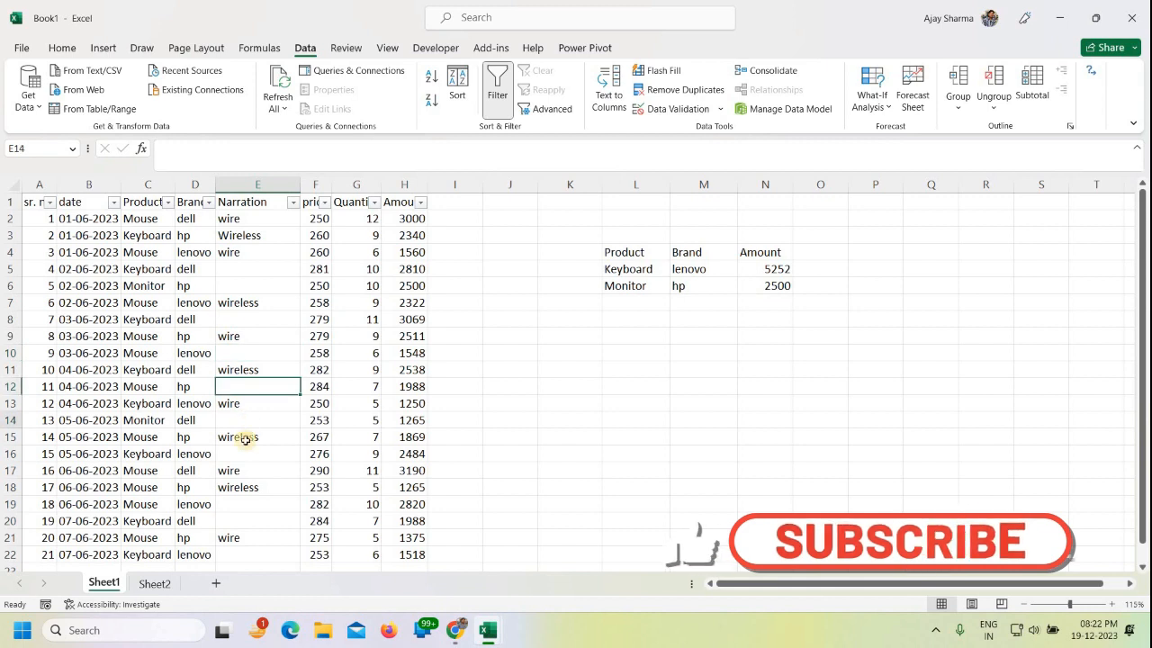
{"action": "left_click", "coordinate": [242, 420]}
{"action": "left_click", "coordinate": [240, 453]}
{"action": "left_click", "coordinate": [240, 520]}
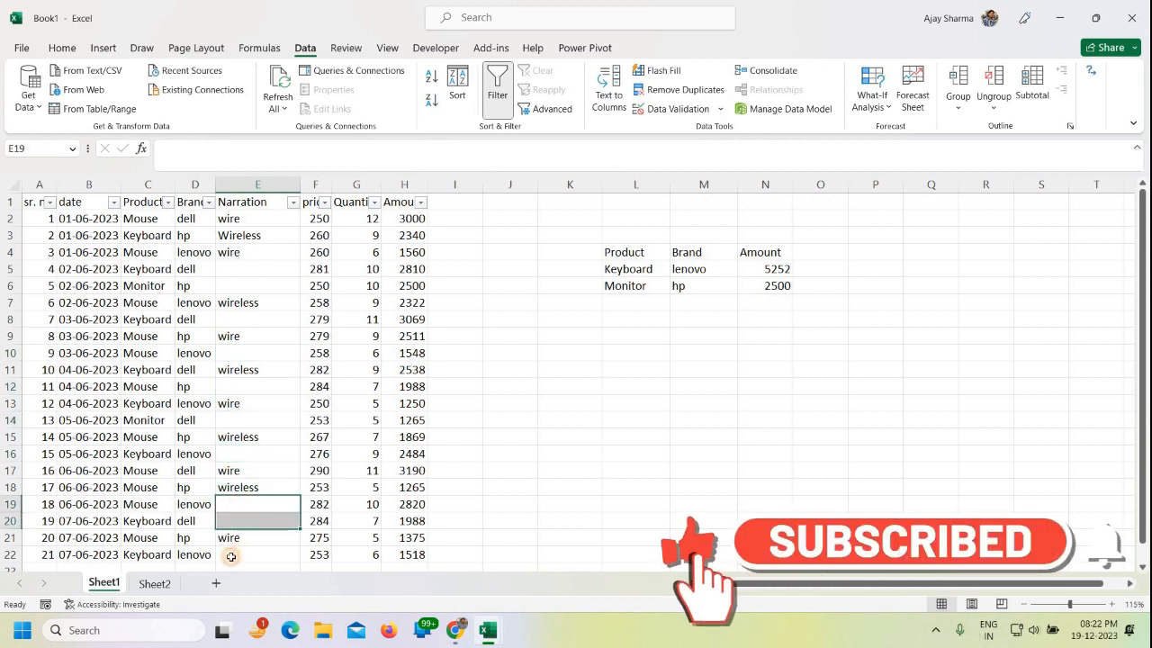
{"action": "left_click", "coordinate": [233, 553]}
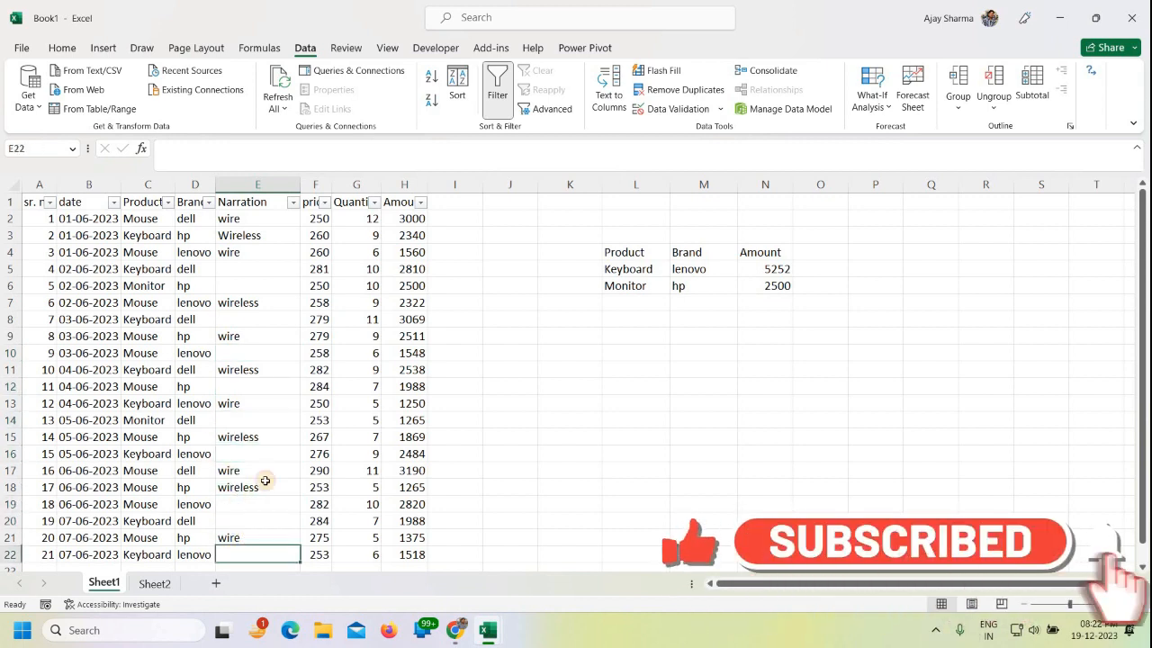
- Try copying the Wireless entry from E3 into E6, and undo the paste
{"action": "left_click", "coordinate": [245, 234]}
{"action": "key", "text": "ctrl+c"}
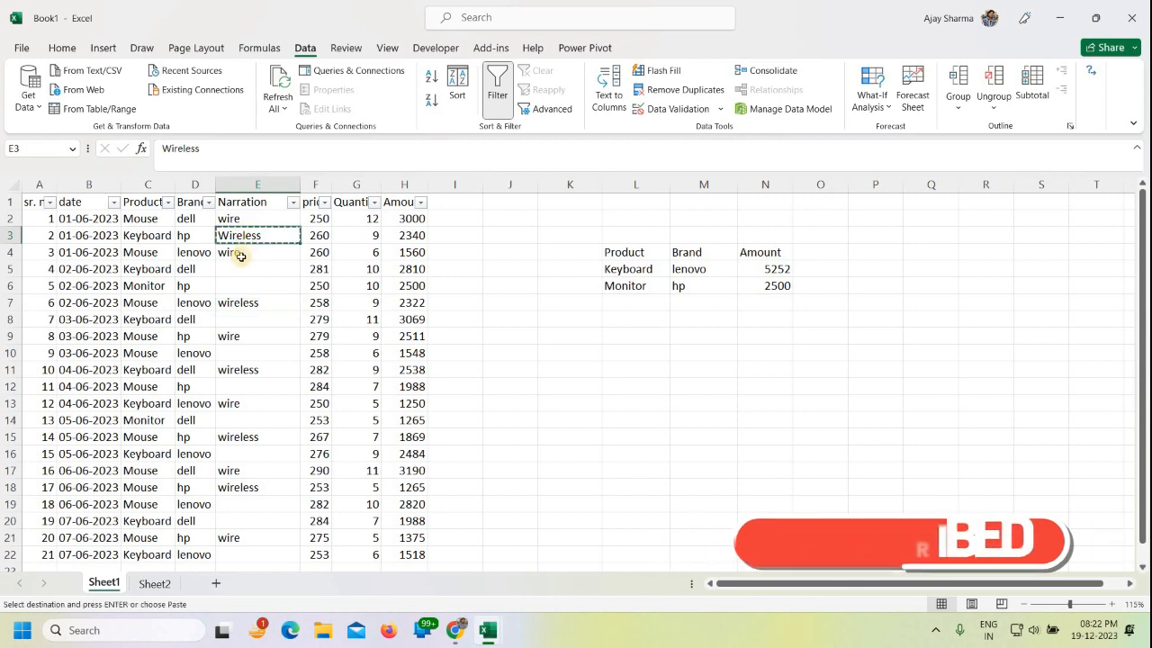
{"action": "left_click", "coordinate": [233, 283]}
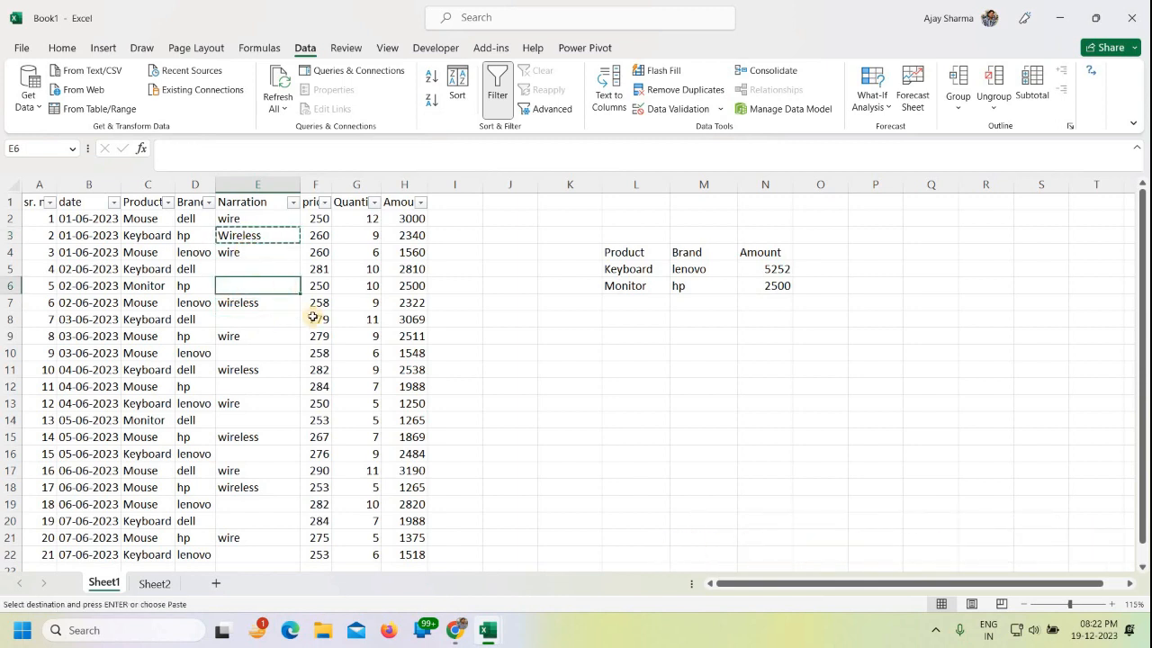
{"action": "key", "text": "ctrl+v"}
{"action": "key", "text": "ctrl+z"}
{"action": "key", "text": "Escape"}
{"action": "left_click", "coordinate": [261, 236]}
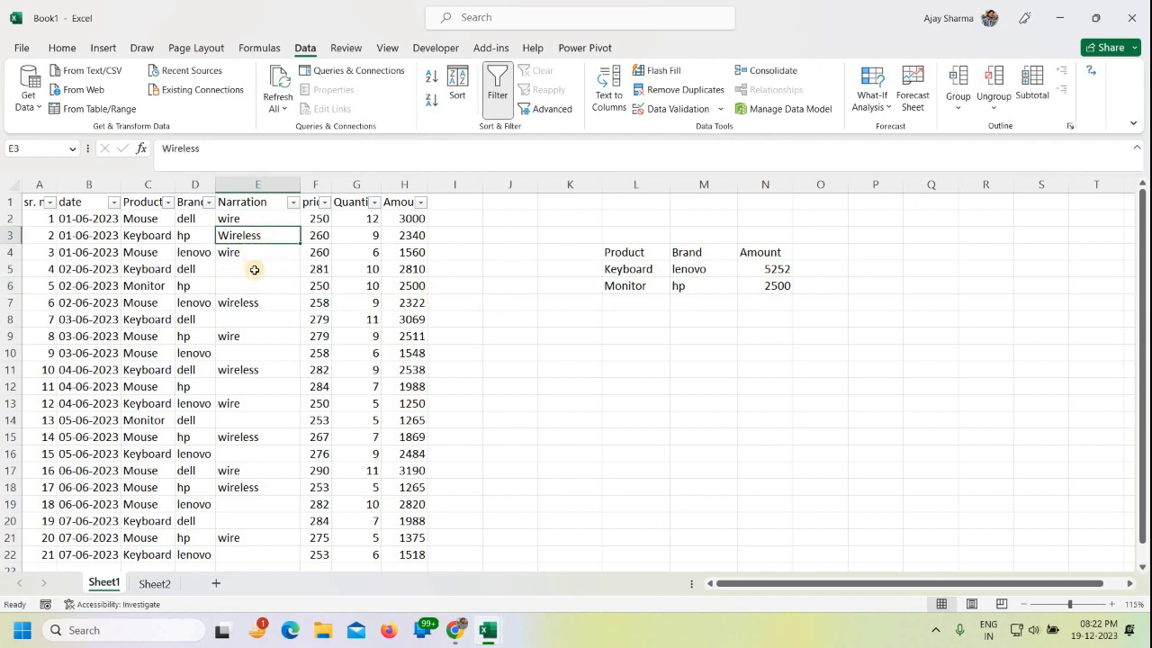
{"action": "left_click_drag", "start_coordinate": [253, 266], "coordinate": [253, 284]}
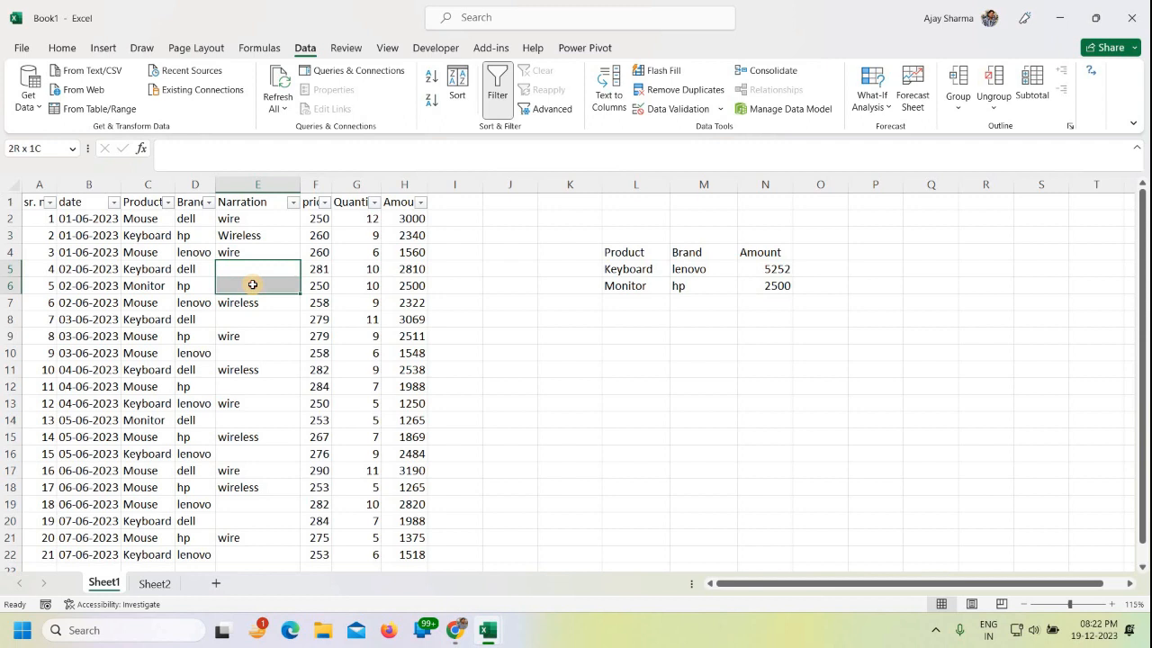
{"action": "left_click", "coordinate": [253, 352]}
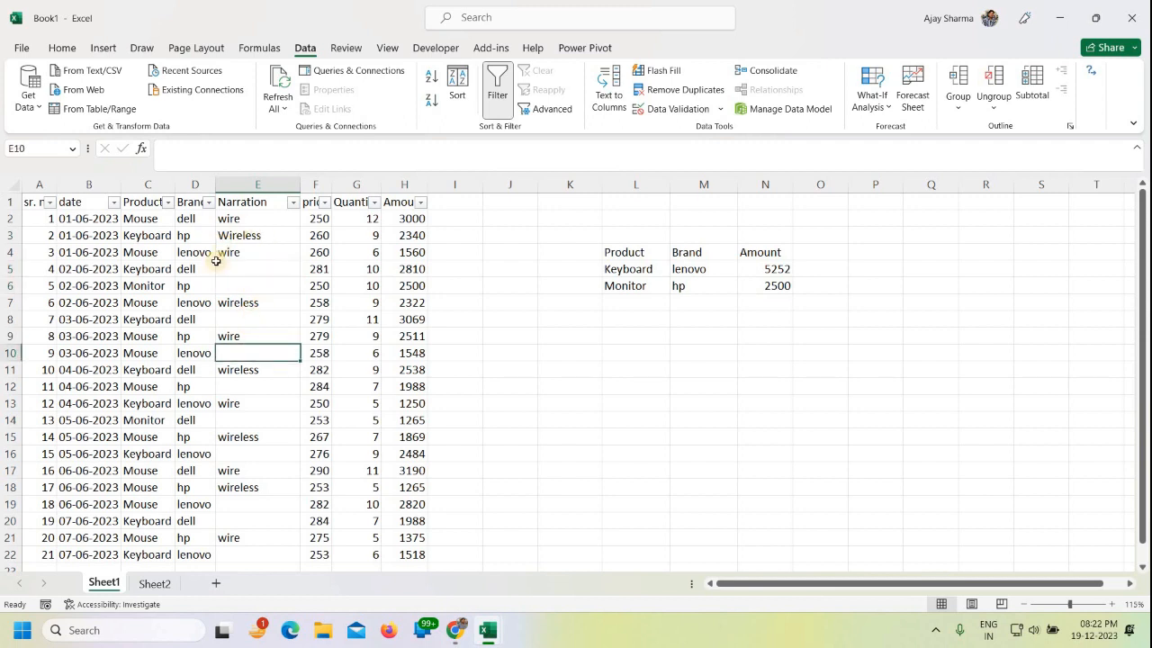
- Copy the Wireless entry in E3 and select only the blank cells within E5:E22 using Go To Special with Blanks
{"action": "left_click", "coordinate": [241, 237]}
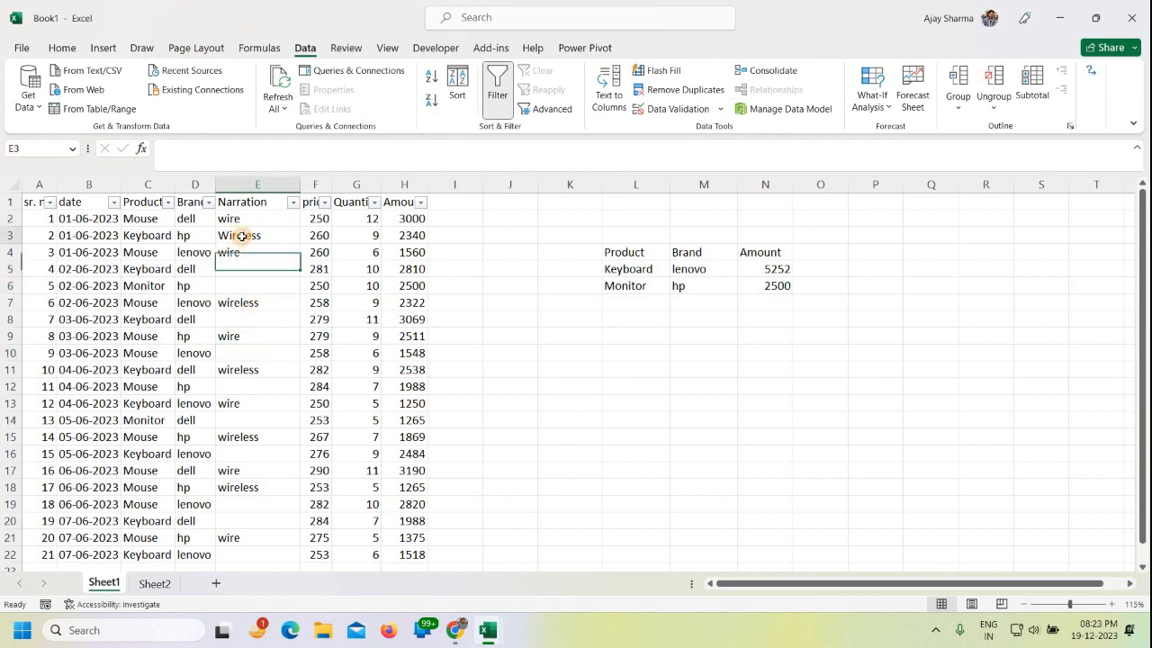
{"action": "key", "text": "ctrl+c"}
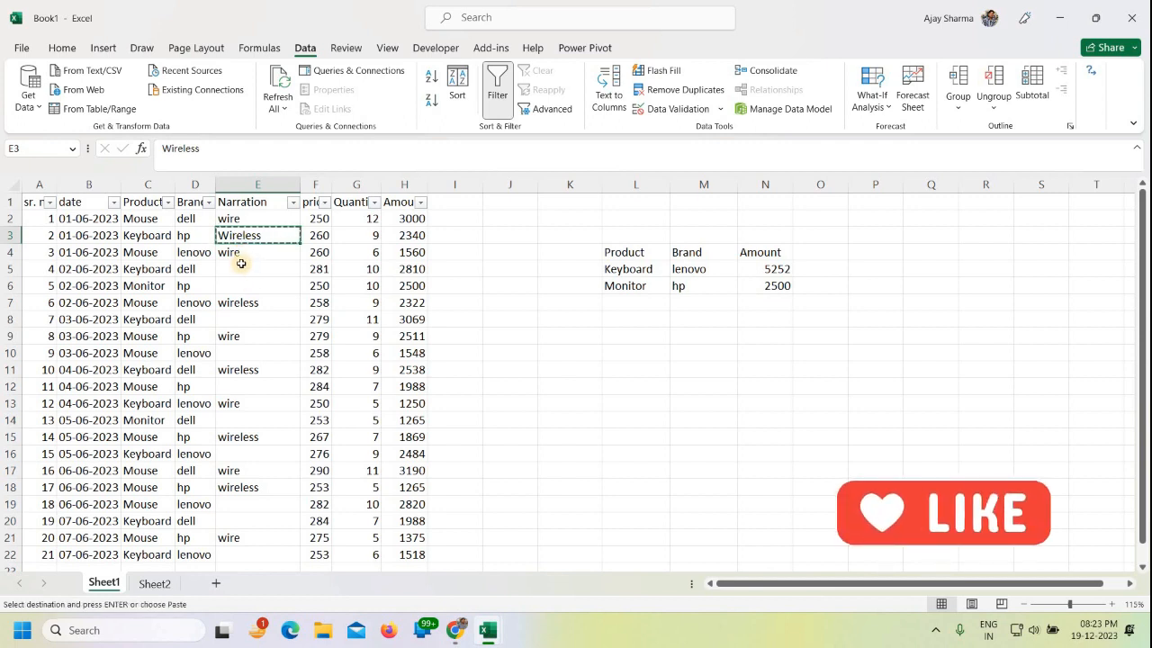
{"action": "left_click_drag", "start_coordinate": [241, 263], "coordinate": [248, 550]}
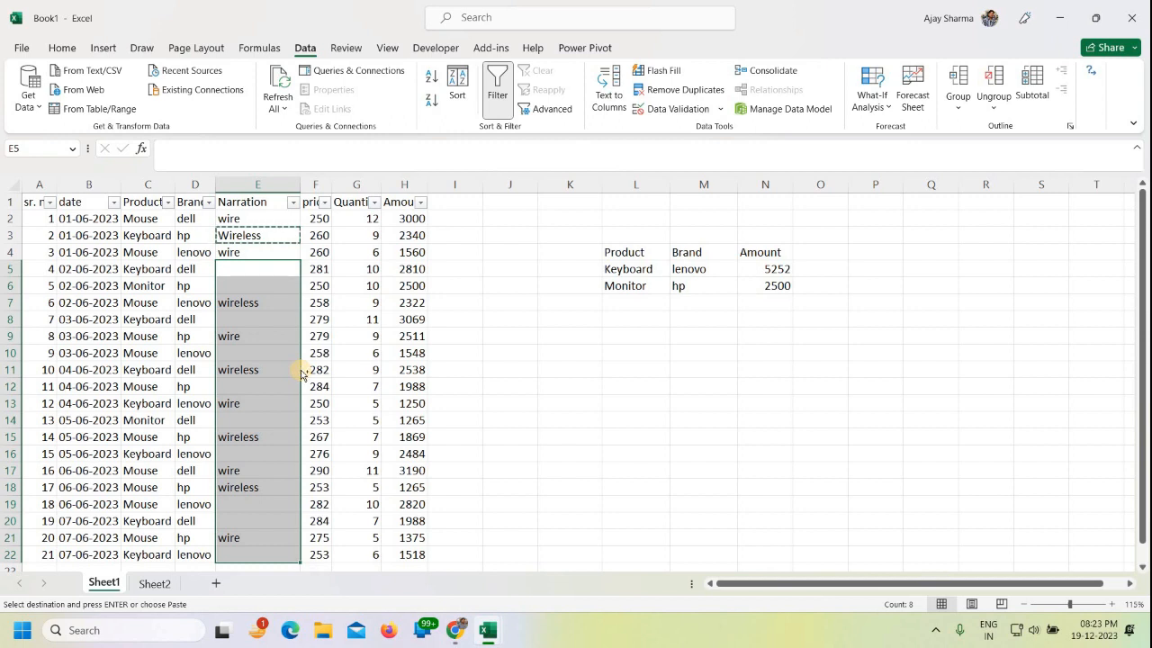
{"action": "key", "text": "ctrl+g"}
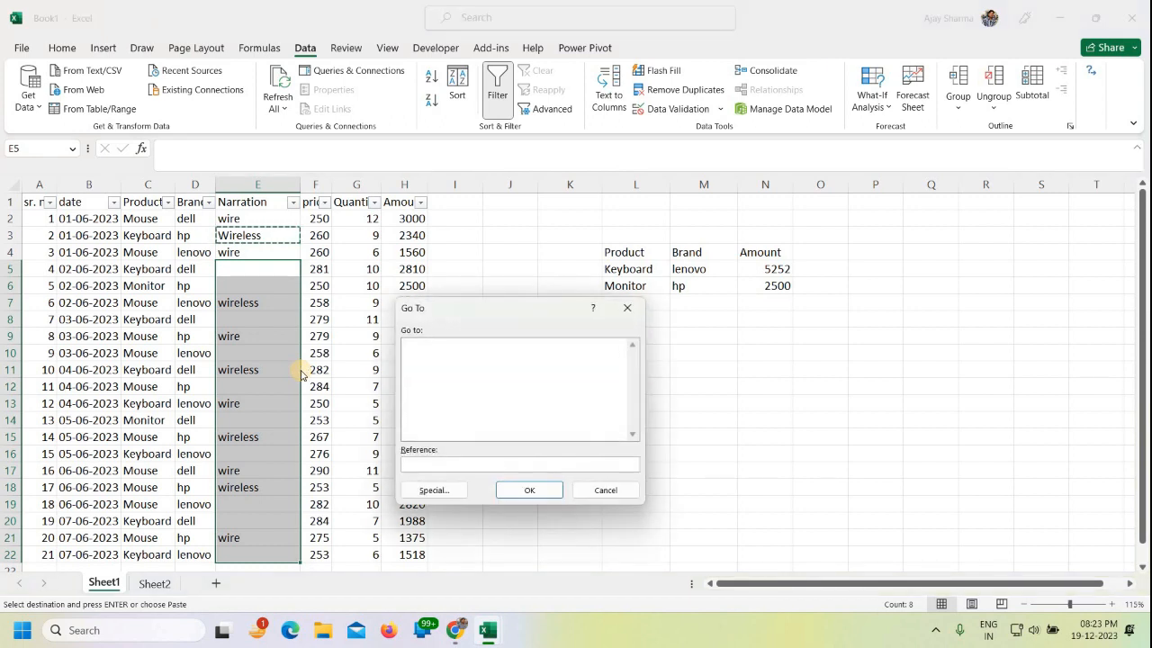
{"action": "left_click", "coordinate": [432, 493]}
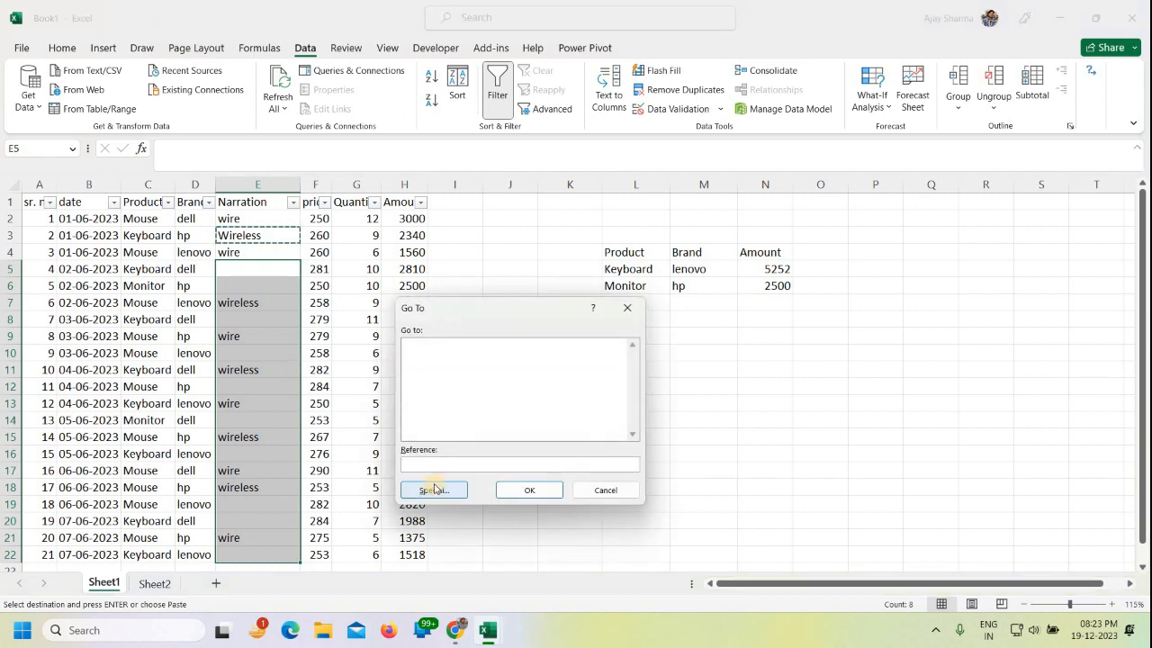
{"action": "left_click", "coordinate": [434, 493]}
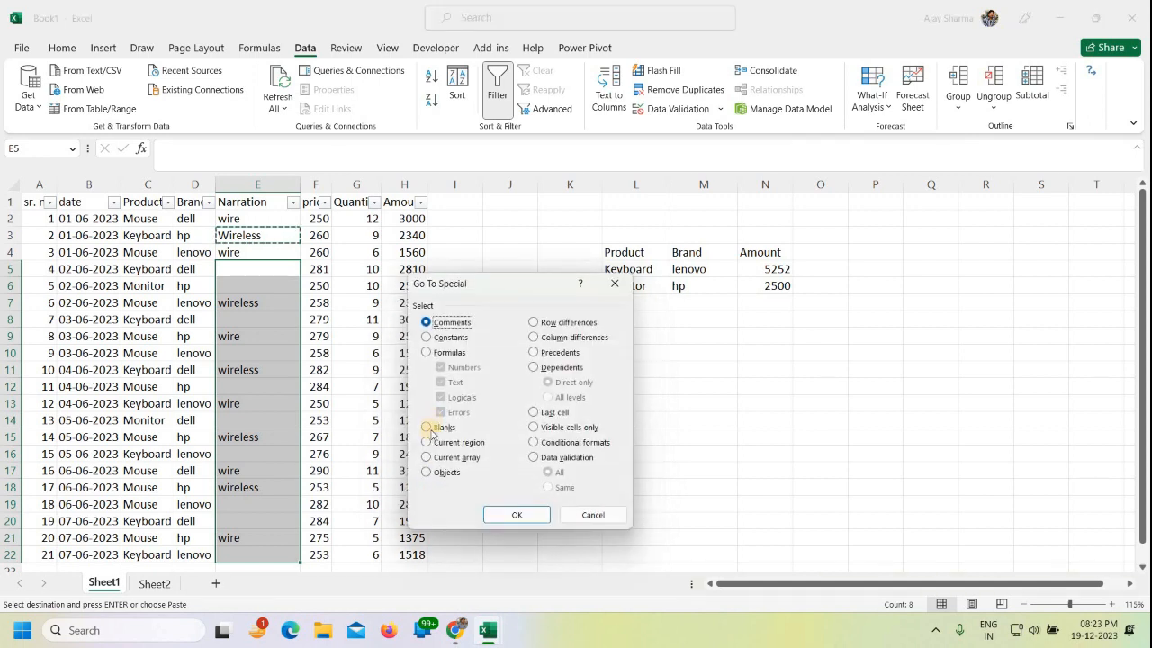
{"action": "left_click", "coordinate": [429, 429]}
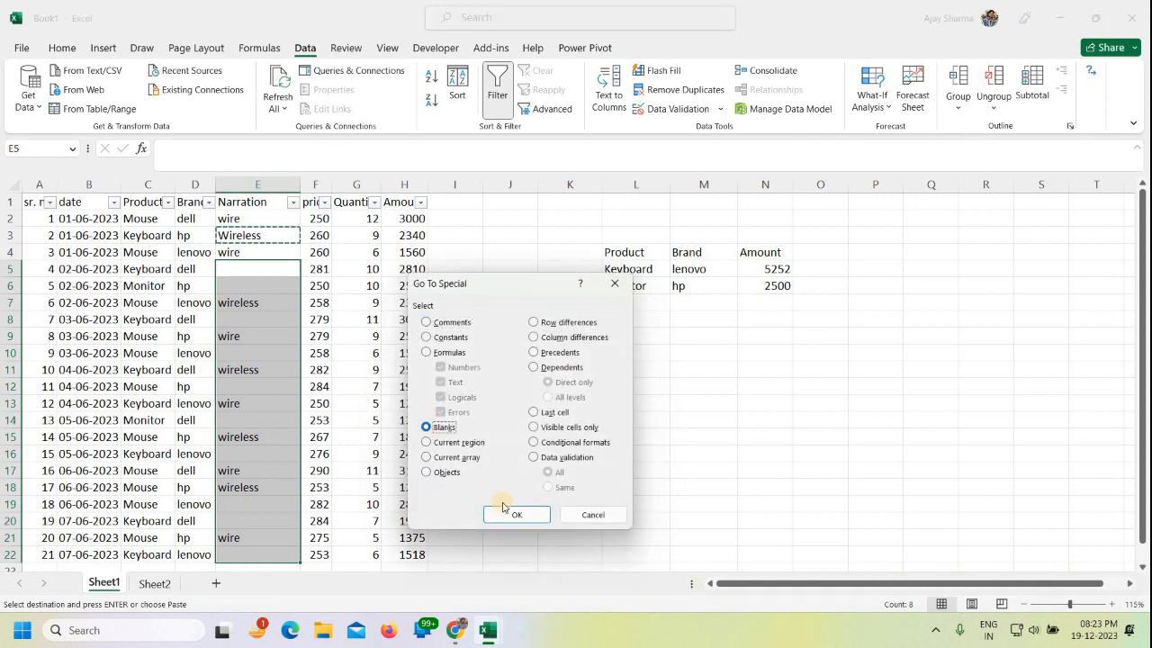
{"action": "left_click", "coordinate": [509, 518]}
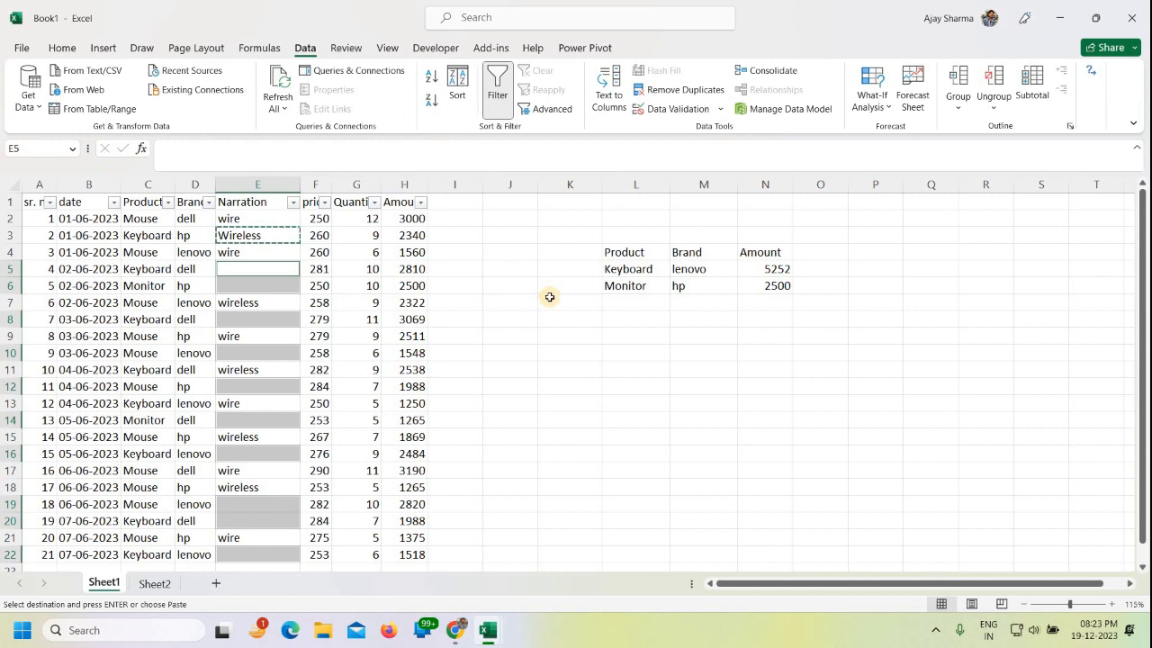
- Paste Wireless into all the selected blank Narration cells, and undo the paste
{"action": "key", "text": "ctrl+v"}
{"action": "left_click", "coordinate": [546, 369]}
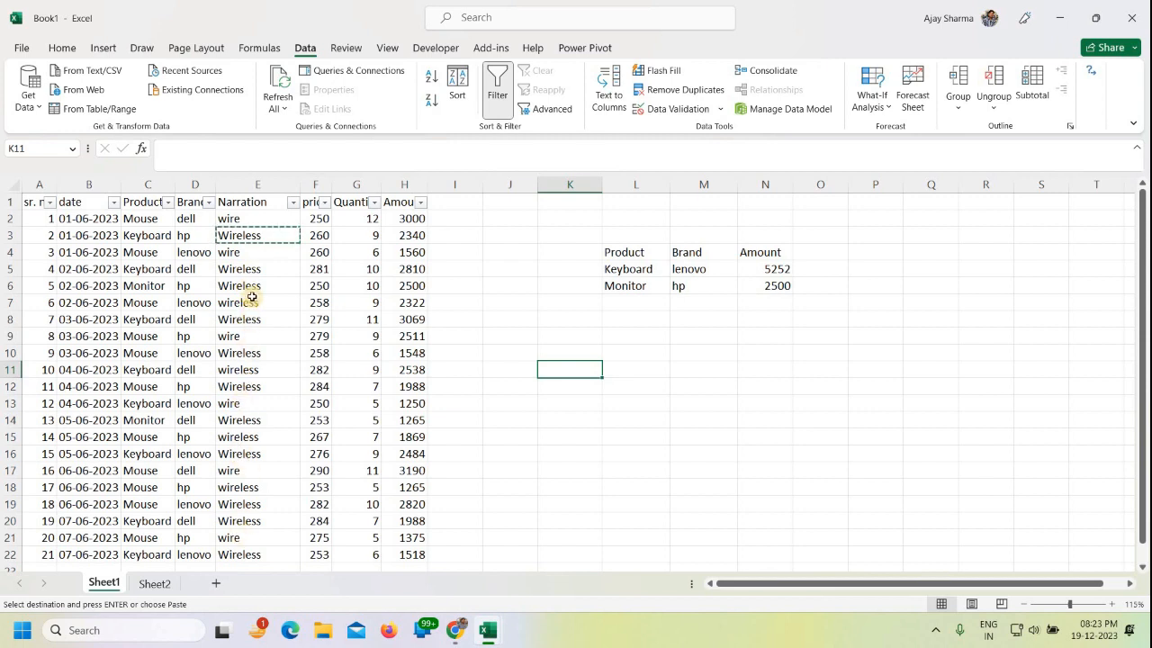
{"action": "key", "text": "ctrl+z"}
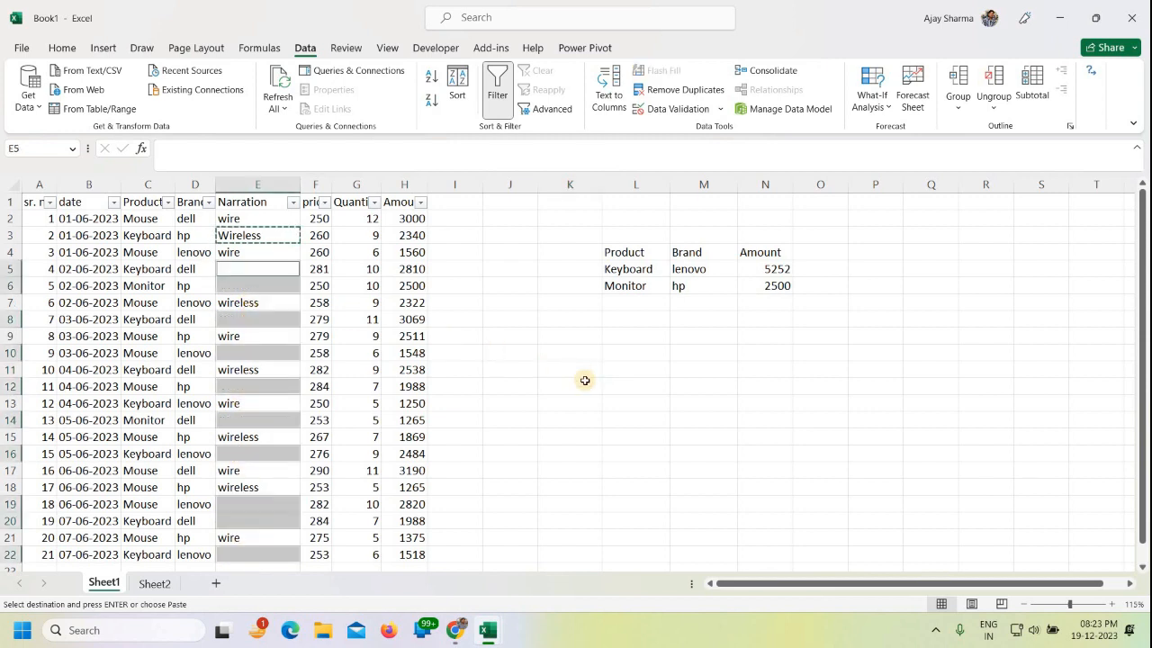
{"action": "left_click", "coordinate": [580, 385]}
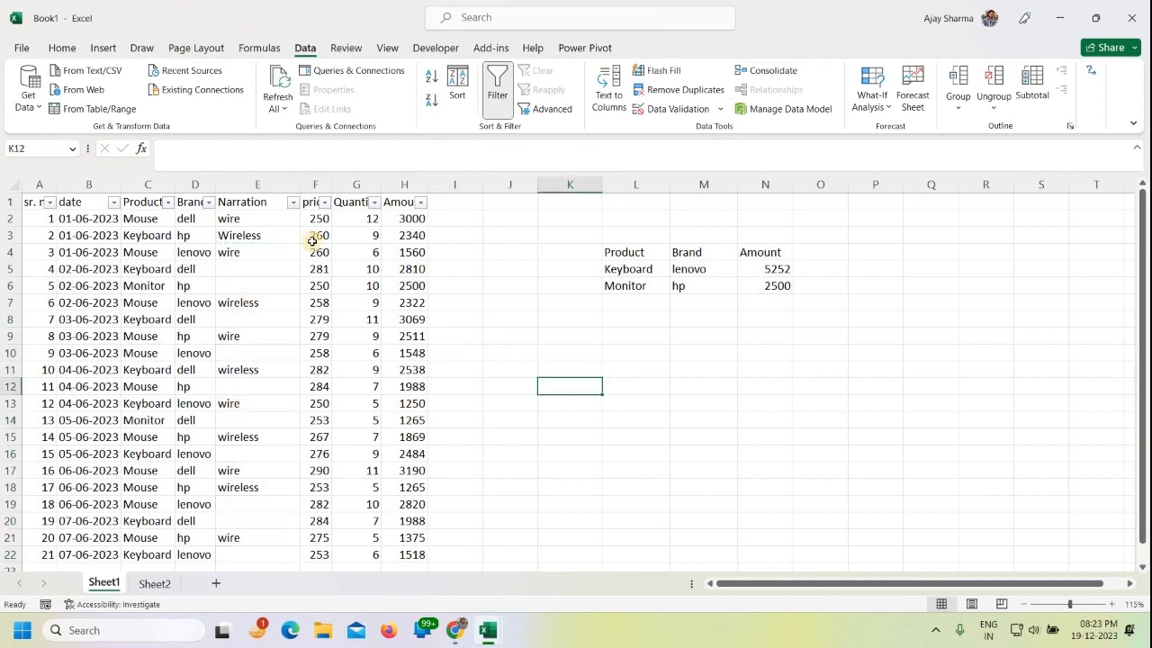
- Copy the Wireless entry in E3 and select the Narration range E5:E22
{"action": "left_click", "coordinate": [247, 235]}
{"action": "key", "text": "ctrl+c"}
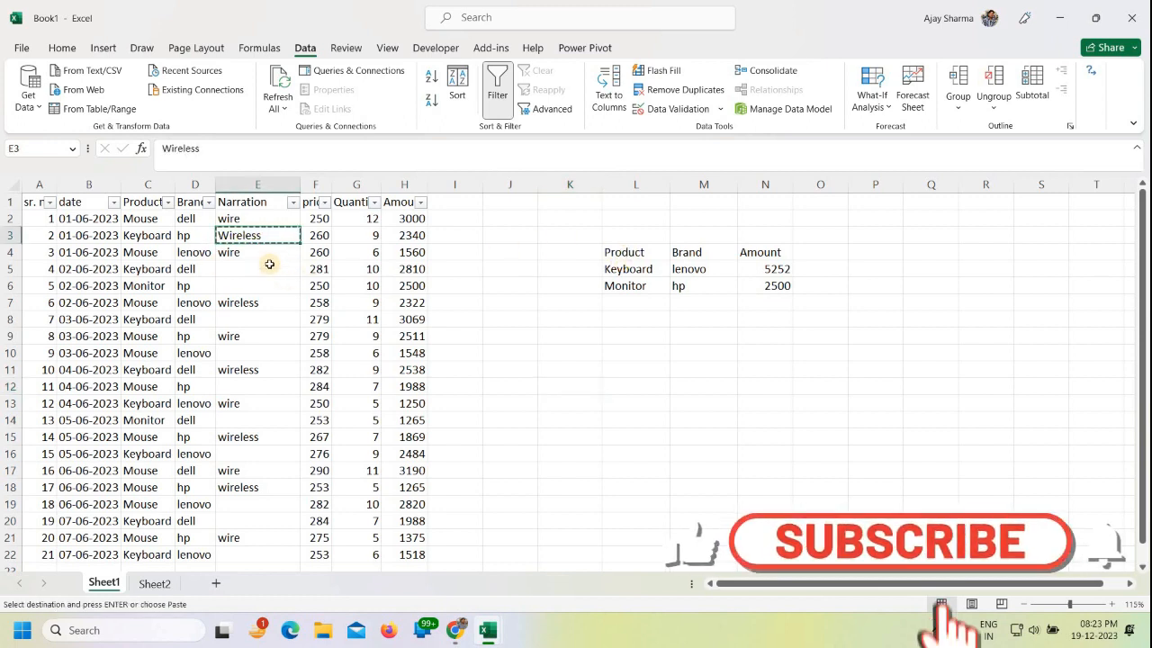
{"action": "left_click_drag", "start_coordinate": [270, 264], "coordinate": [268, 555]}
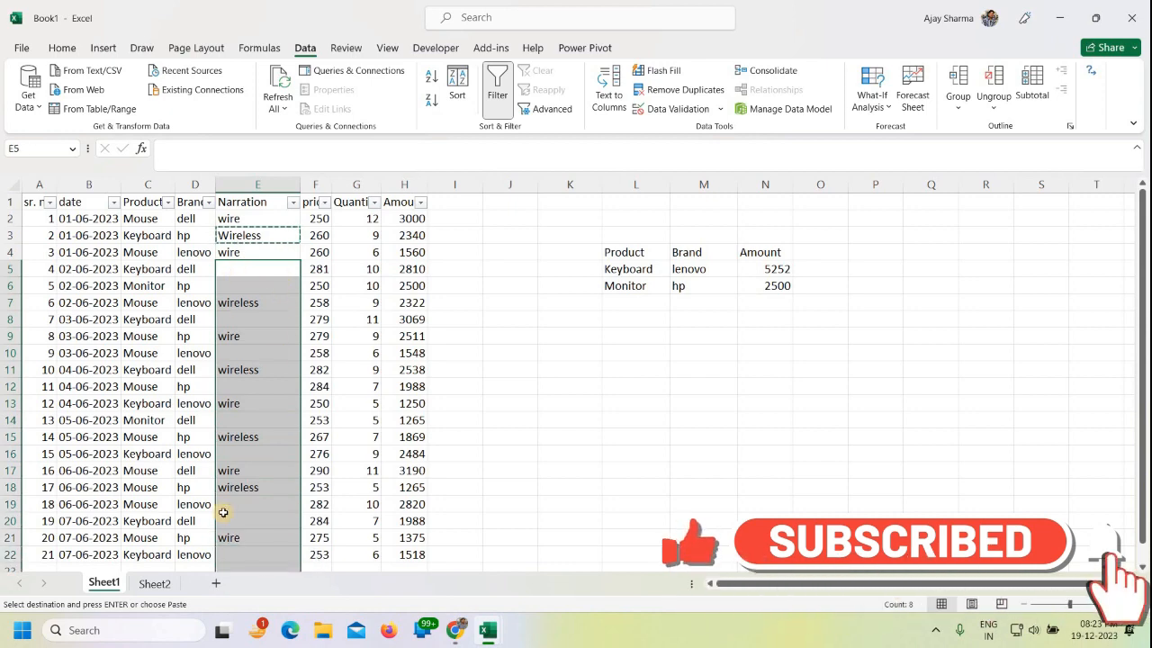
{"action": "scroll", "coordinate": [265, 465], "scroll_direction": "down", "scroll_amount": 1}
{"action": "scroll", "coordinate": [250, 292], "scroll_direction": "up", "scroll_amount": 1}
{"action": "left_click_drag", "start_coordinate": [251, 269], "coordinate": [245, 555]}
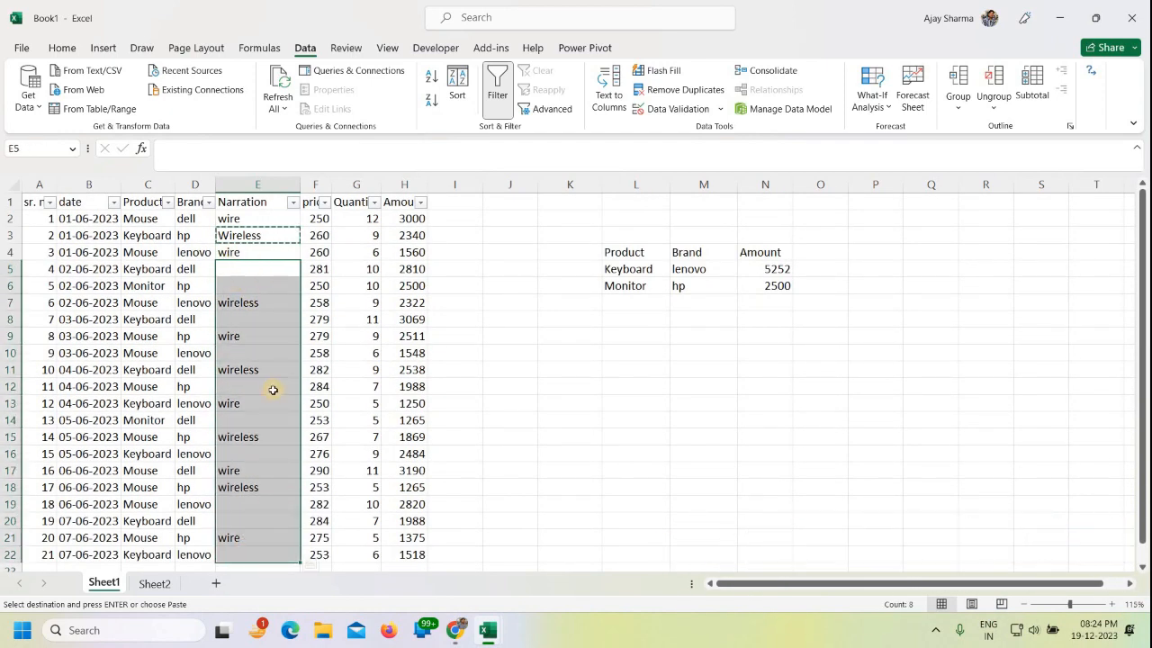
- Narrow the Narration selection to its blank cells using Go To Special with Blanks, and paste Wireless into them
{"action": "key", "text": "F5"}
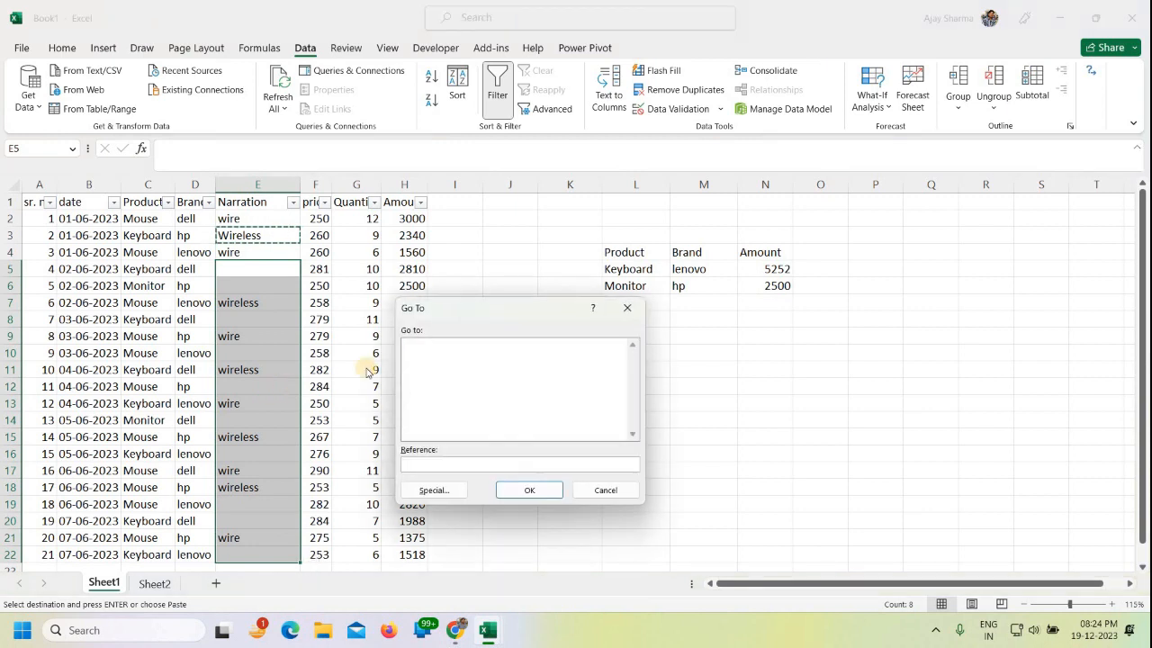
{"action": "left_click", "coordinate": [433, 493]}
{"action": "left_click", "coordinate": [427, 426]}
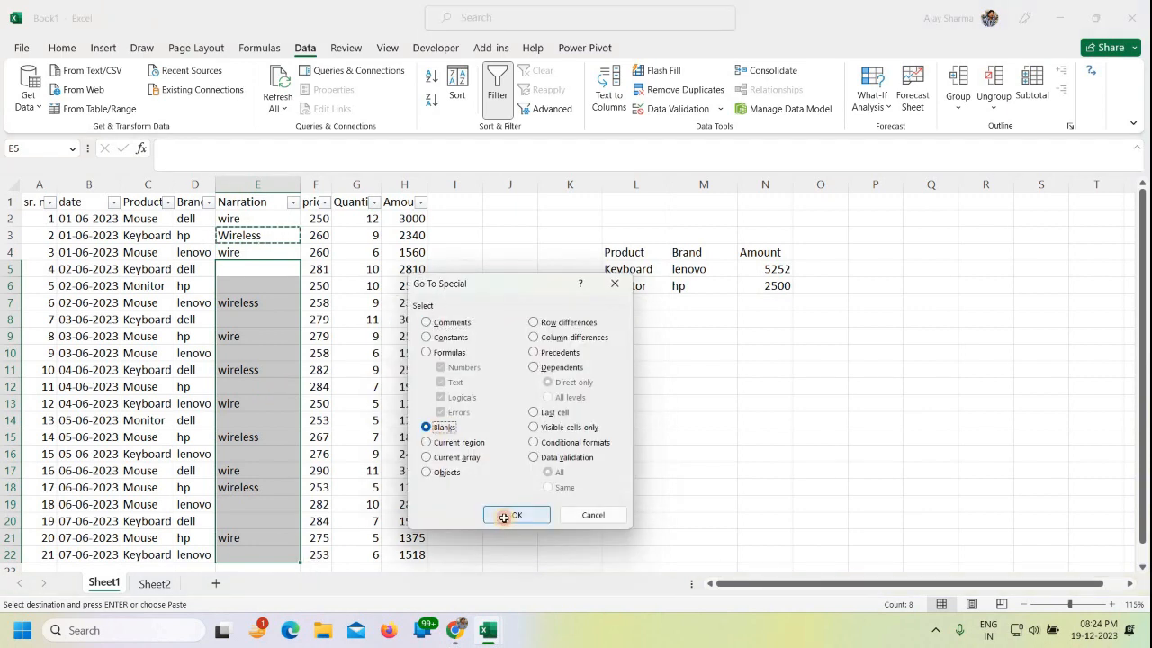
{"action": "left_click", "coordinate": [505, 515]}
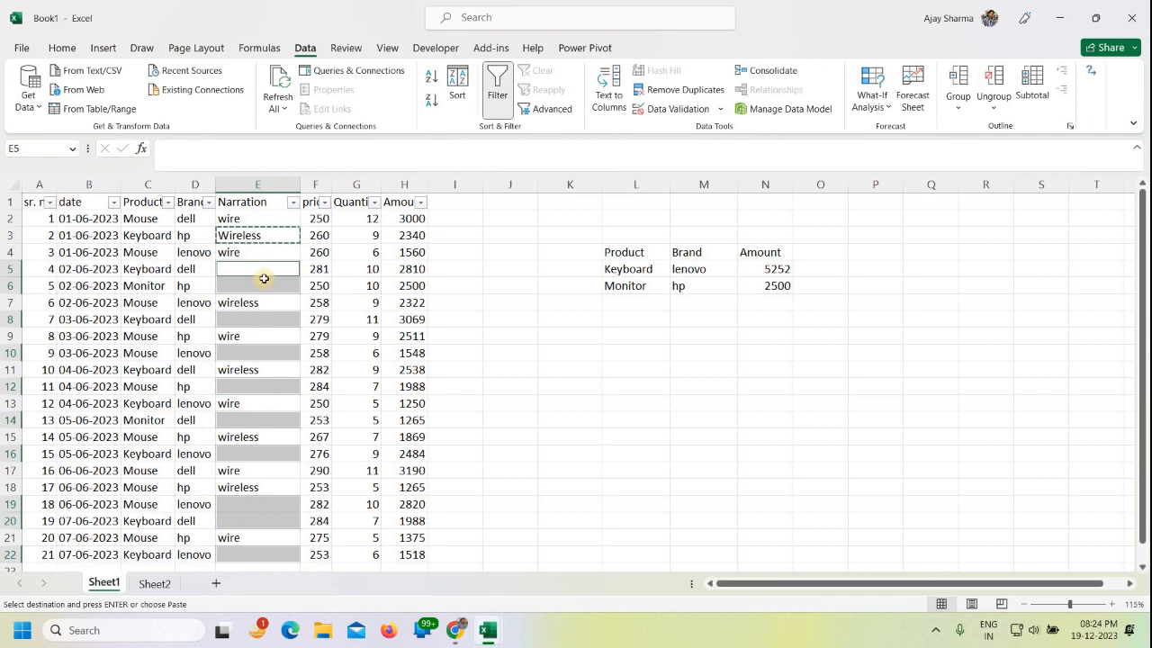
{"action": "key", "text": "ctrl+v"}
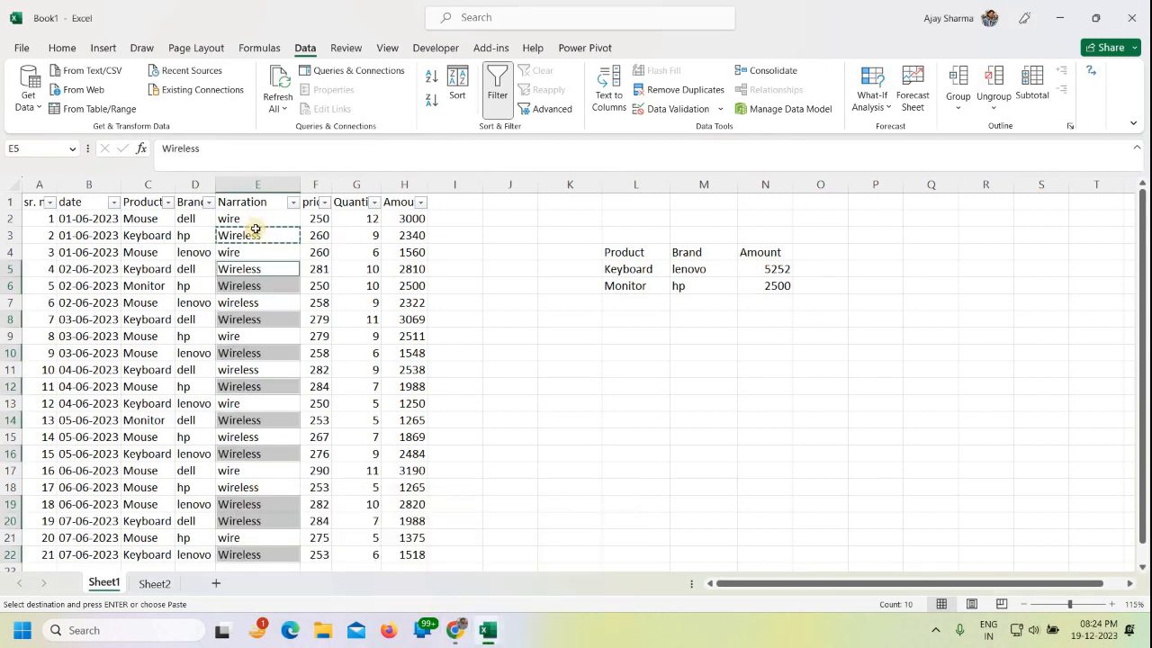
{"action": "key", "text": "Escape"}
{"action": "left_click", "coordinate": [510, 420]}
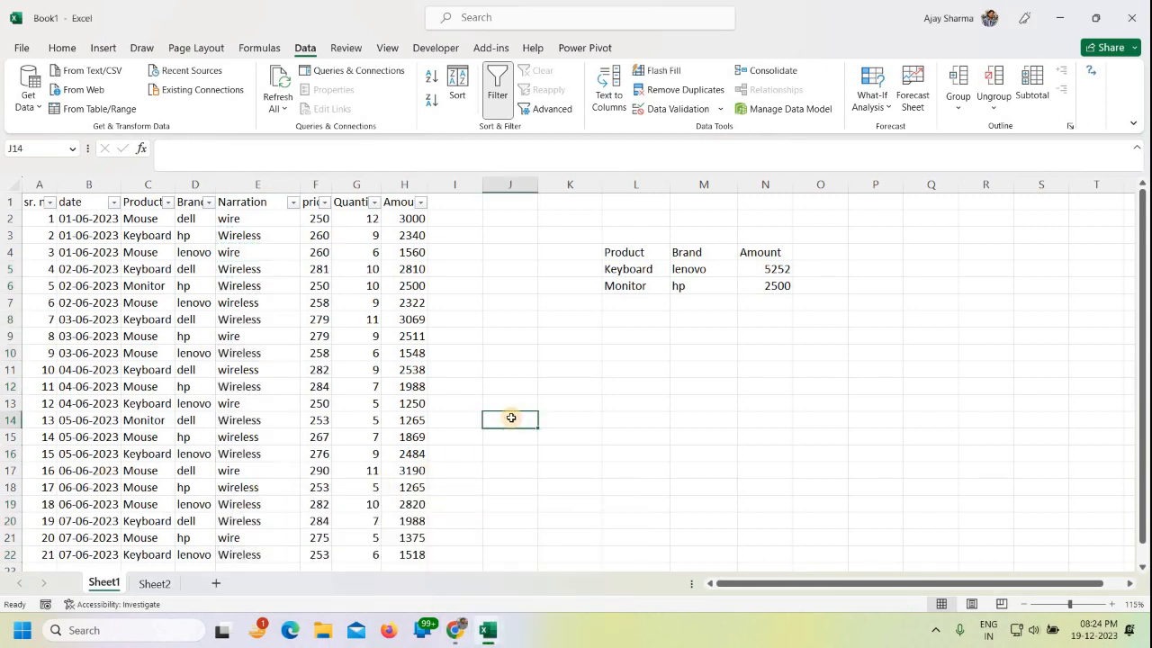
- Insert a new column before Amount in the criteria table and give it the header Narration in N4
{"action": "left_click", "coordinate": [763, 184]}
{"action": "key", "text": "ctrl+shift+equal"}
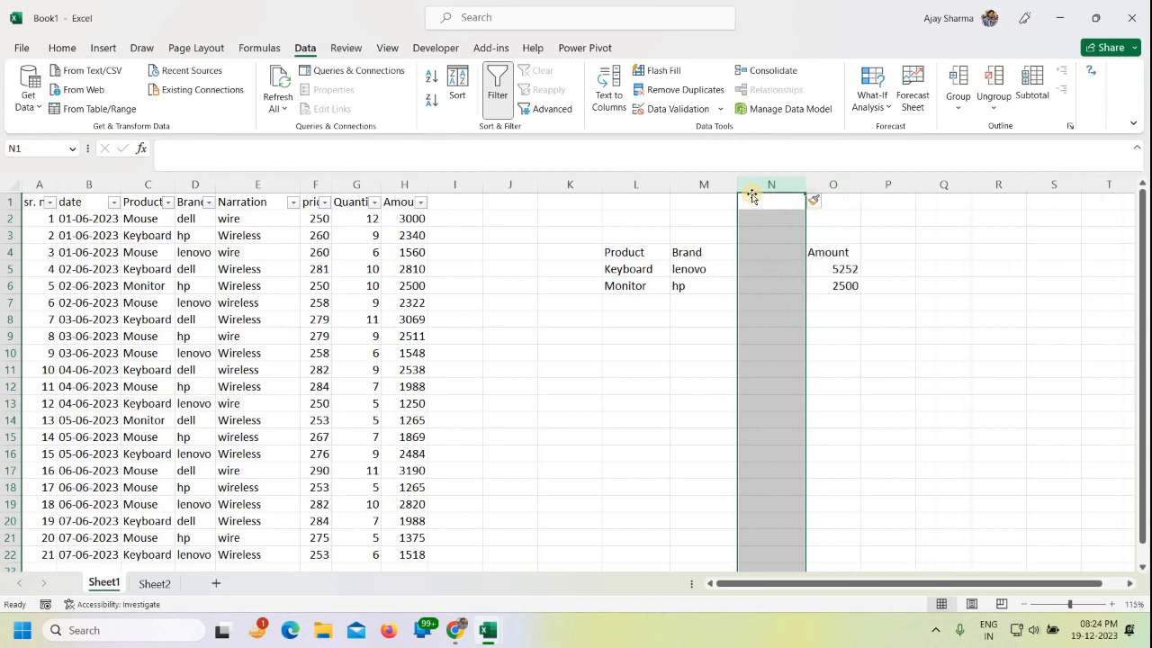
{"action": "left_click", "coordinate": [785, 251]}
{"action": "type", "text": "Narration"}
{"action": "key", "text": "Return"}
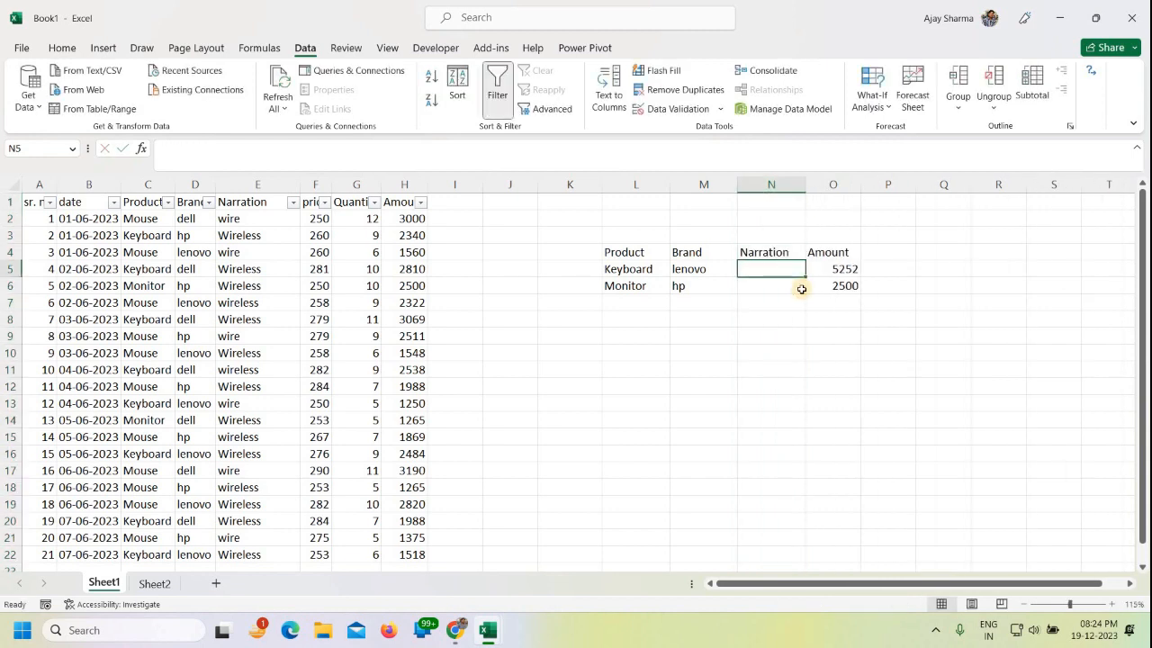
- Clear the old totals under Amount in column O and the Monitor and hp criteria in row 6
{"action": "left_click_drag", "start_coordinate": [838, 269], "coordinate": [832, 304]}
{"action": "key", "text": "Delete"}
{"action": "left_click", "coordinate": [772, 270]}
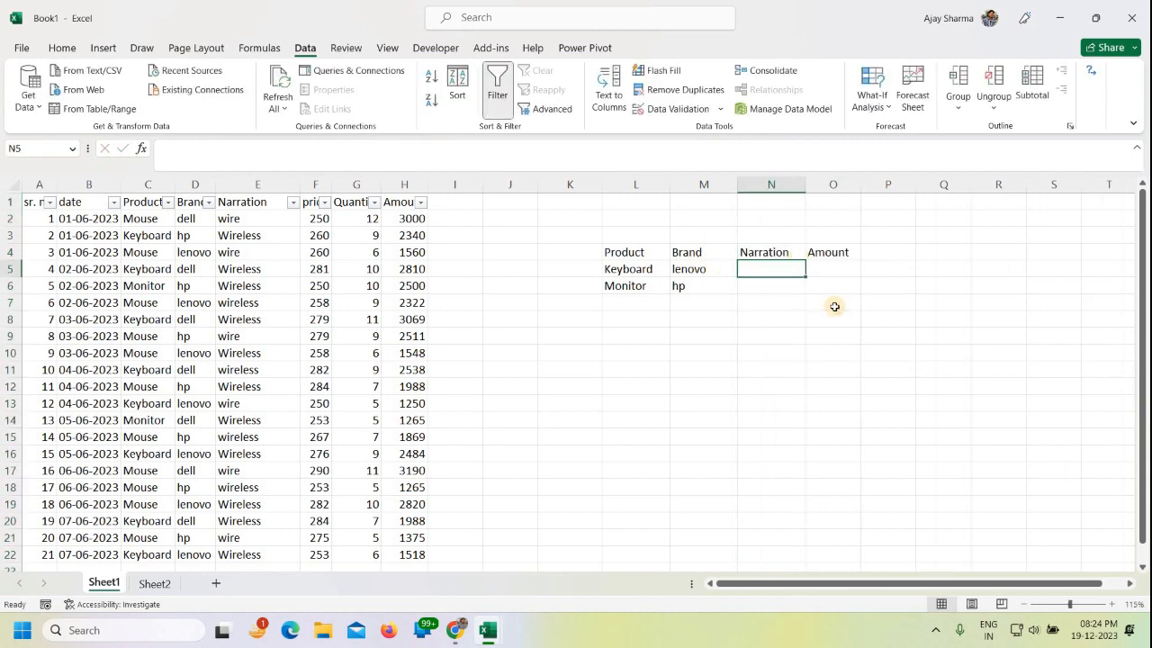
{"action": "left_click_drag", "start_coordinate": [629, 285], "coordinate": [684, 303]}
{"action": "key", "text": "Delete"}
- Enter wire as the Narration criterion in N5 for the Keyboard and lenovo row
{"action": "left_click", "coordinate": [641, 266]}
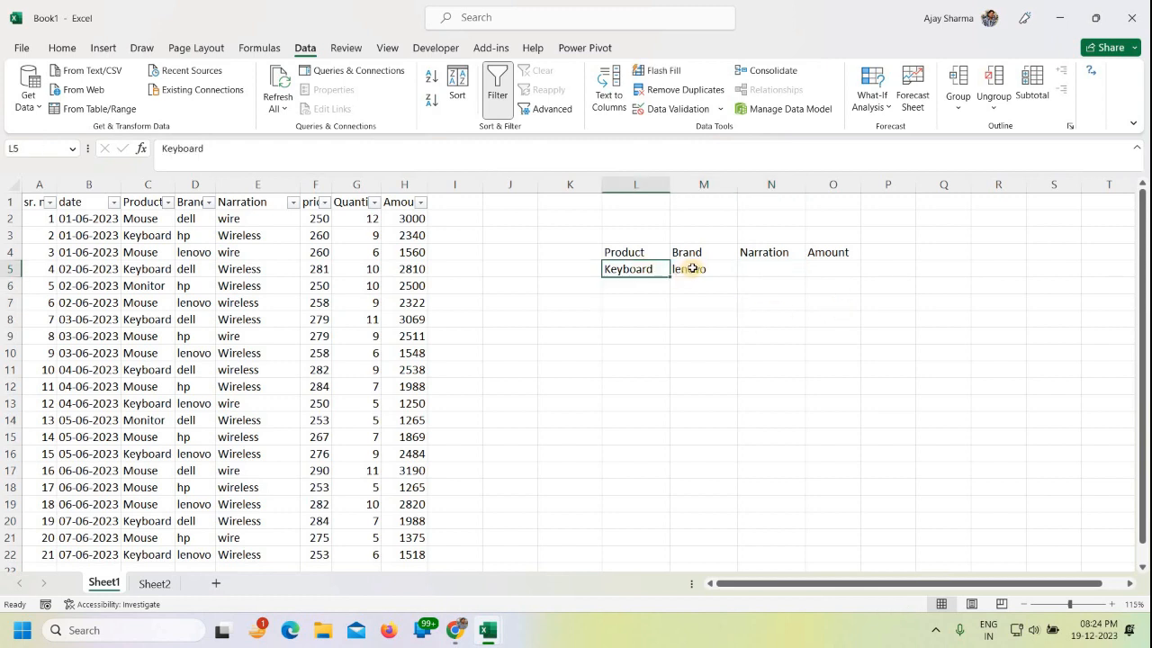
{"action": "left_click", "coordinate": [689, 270]}
{"action": "left_click", "coordinate": [752, 269]}
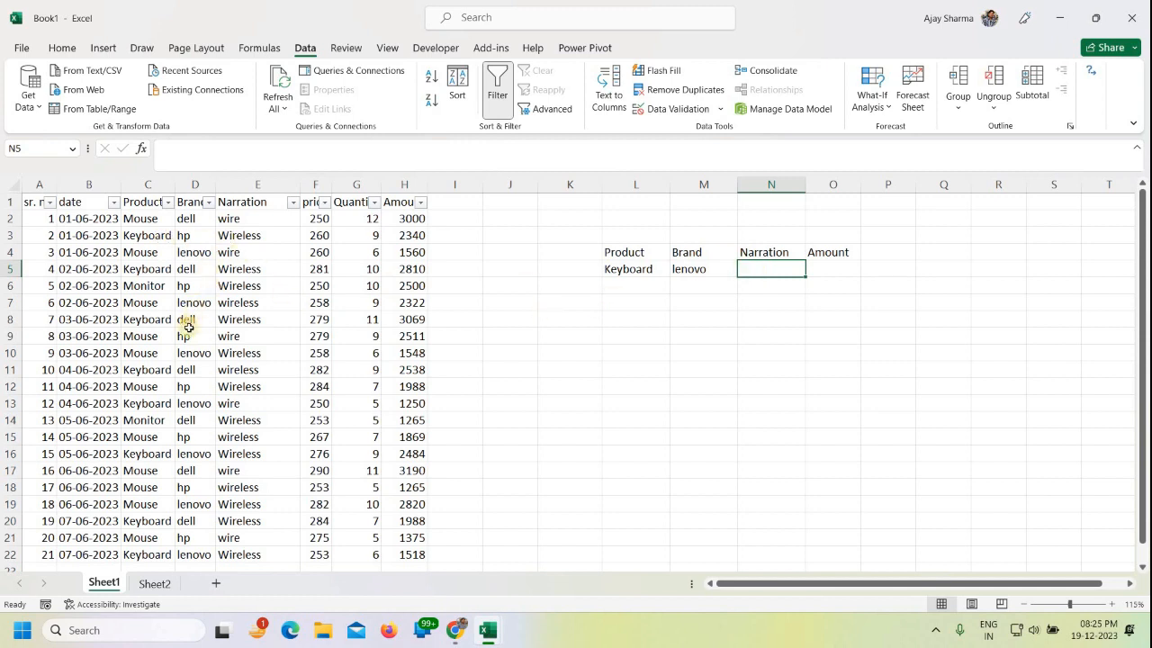
{"action": "left_click", "coordinate": [235, 403]}
{"action": "left_click", "coordinate": [747, 266]}
{"action": "type", "text": "wi"}
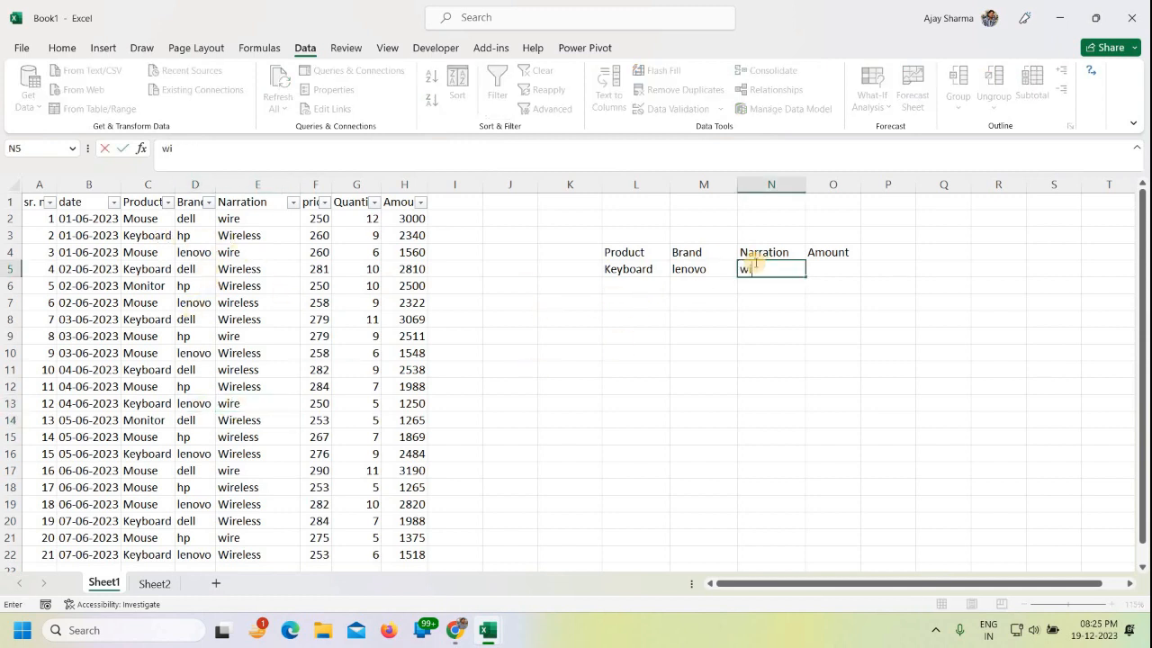
{"action": "key", "text": "Return"}
{"action": "left_click", "coordinate": [703, 386]}
- Start a SUMIFS formula in O5 with the Amount values H2:H22 as the sum range
{"action": "left_click_drag", "start_coordinate": [629, 251], "coordinate": [635, 285]}
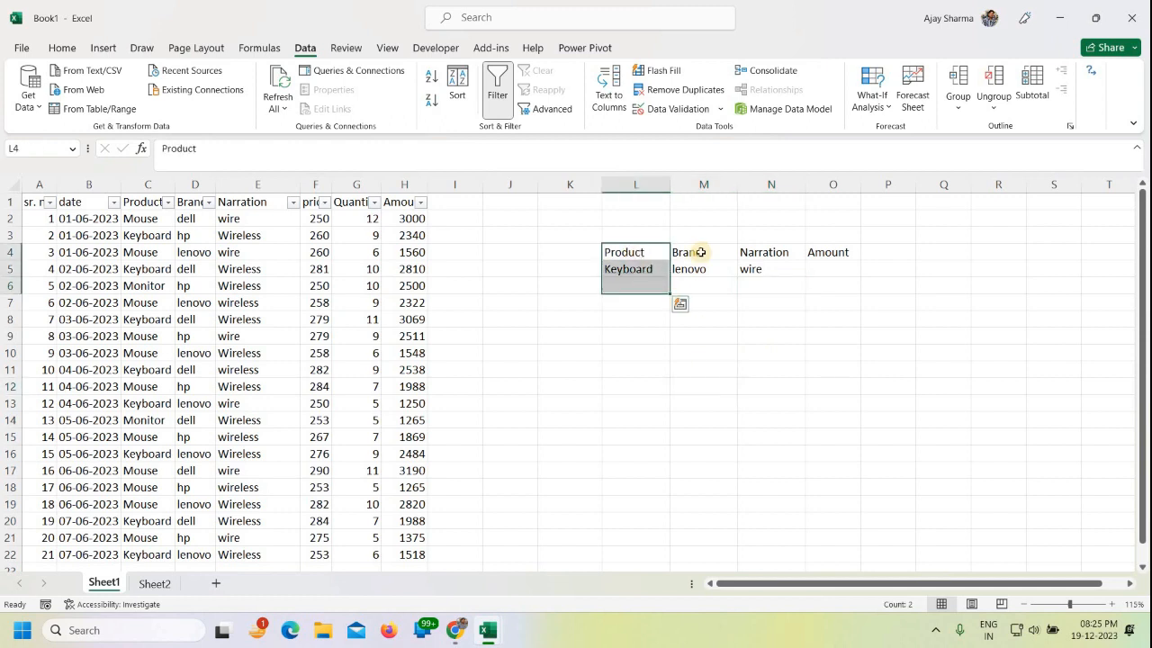
{"action": "left_click_drag", "start_coordinate": [700, 252], "coordinate": [702, 285]}
{"action": "left_click_drag", "start_coordinate": [766, 251], "coordinate": [770, 285]}
{"action": "left_click", "coordinate": [828, 271]}
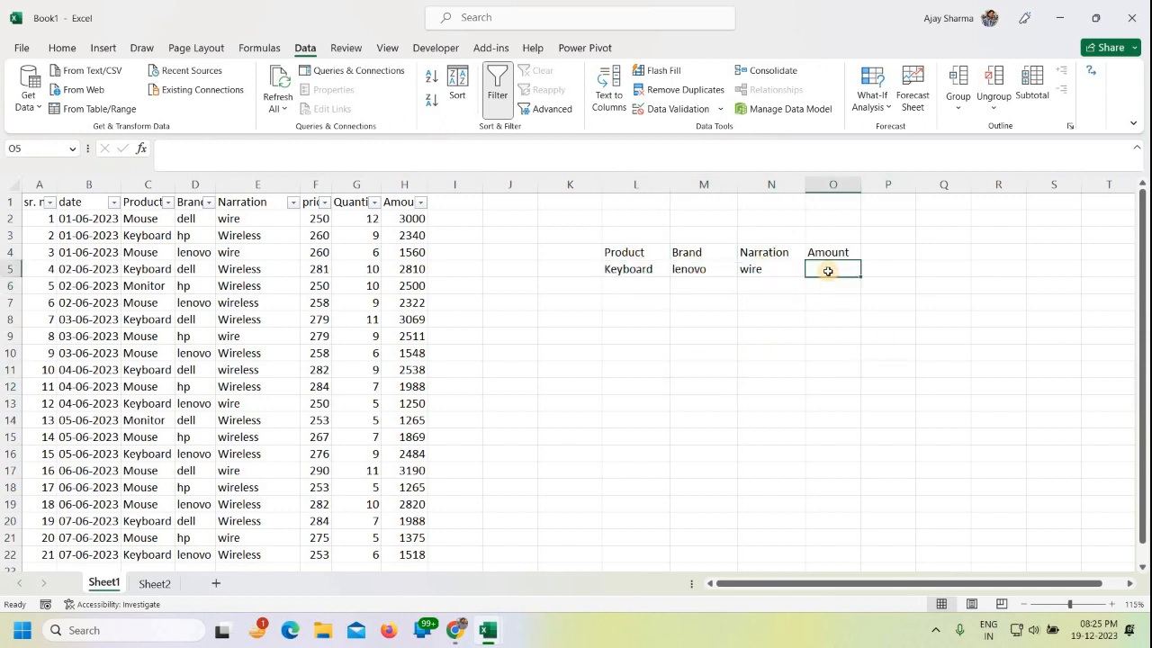
{"action": "type", "text": "=sum"}
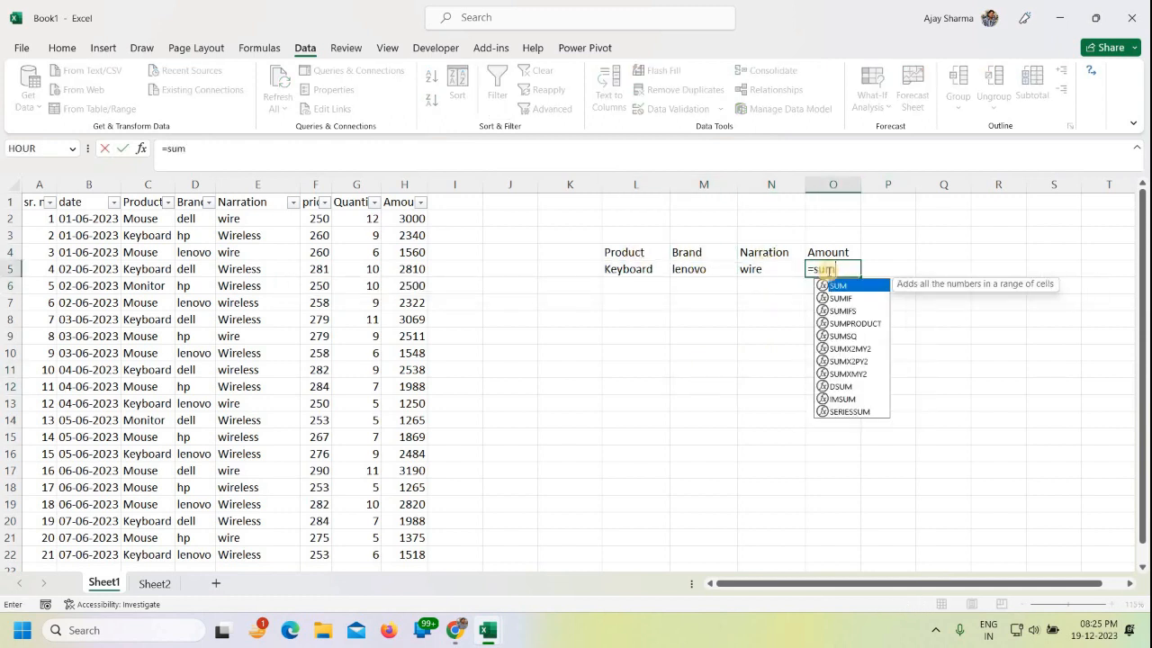
{"action": "type", "text": "if"}
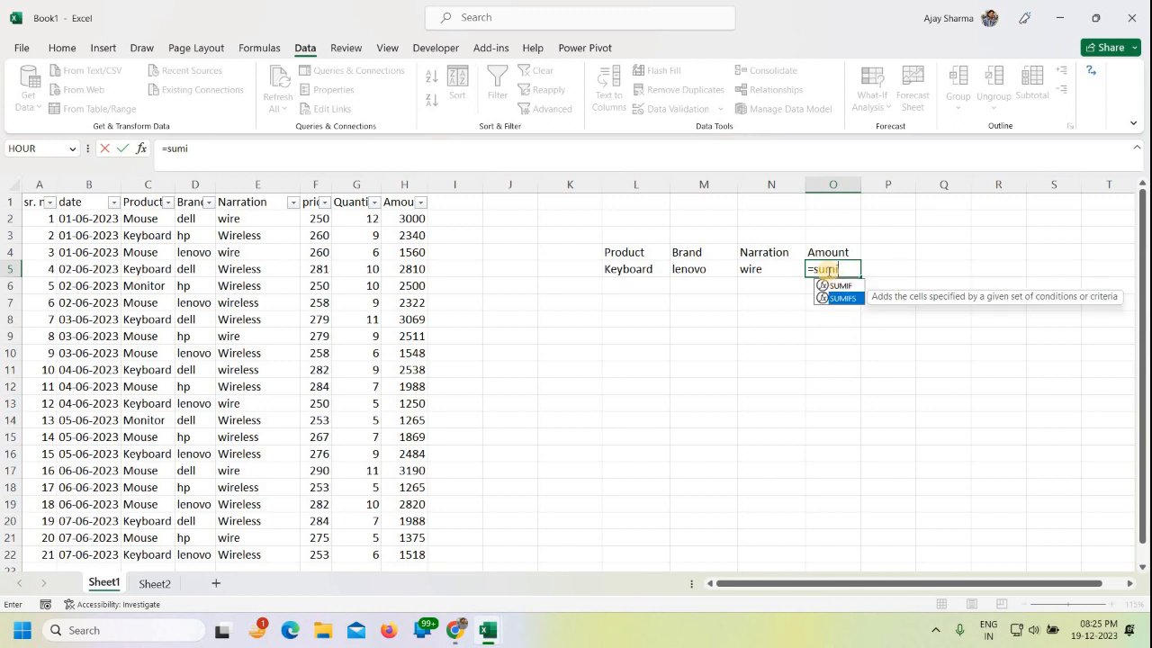
{"action": "key", "text": "Tab"}
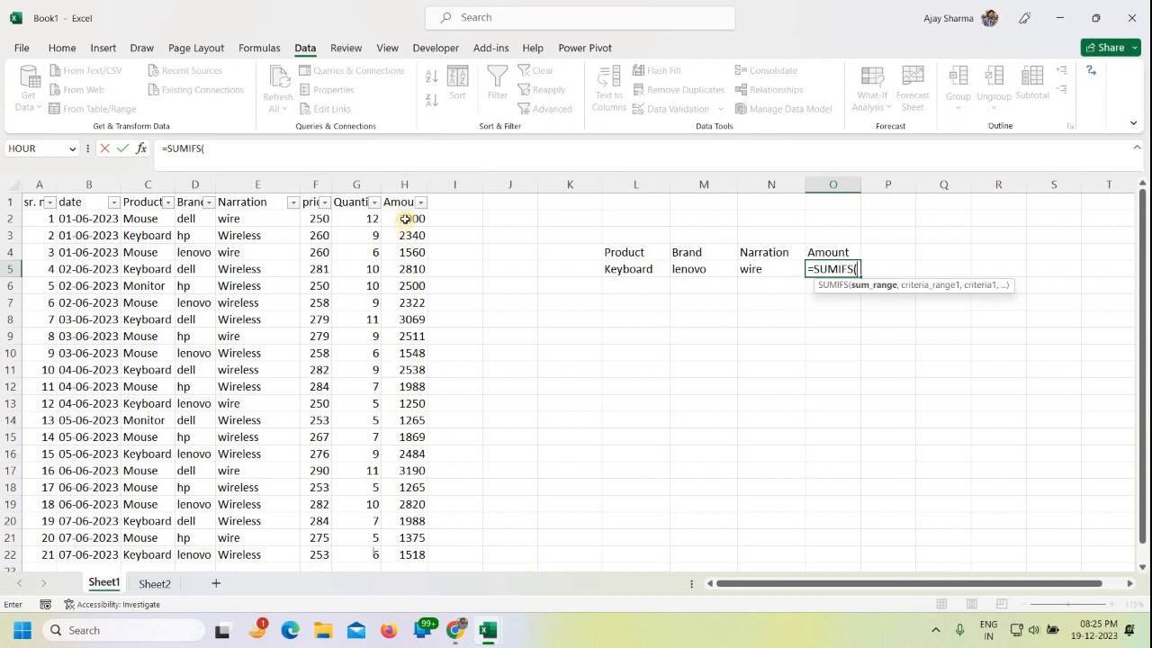
{"action": "left_click_drag", "start_coordinate": [403, 221], "coordinate": [412, 555]}
{"action": "type", "text": ","}
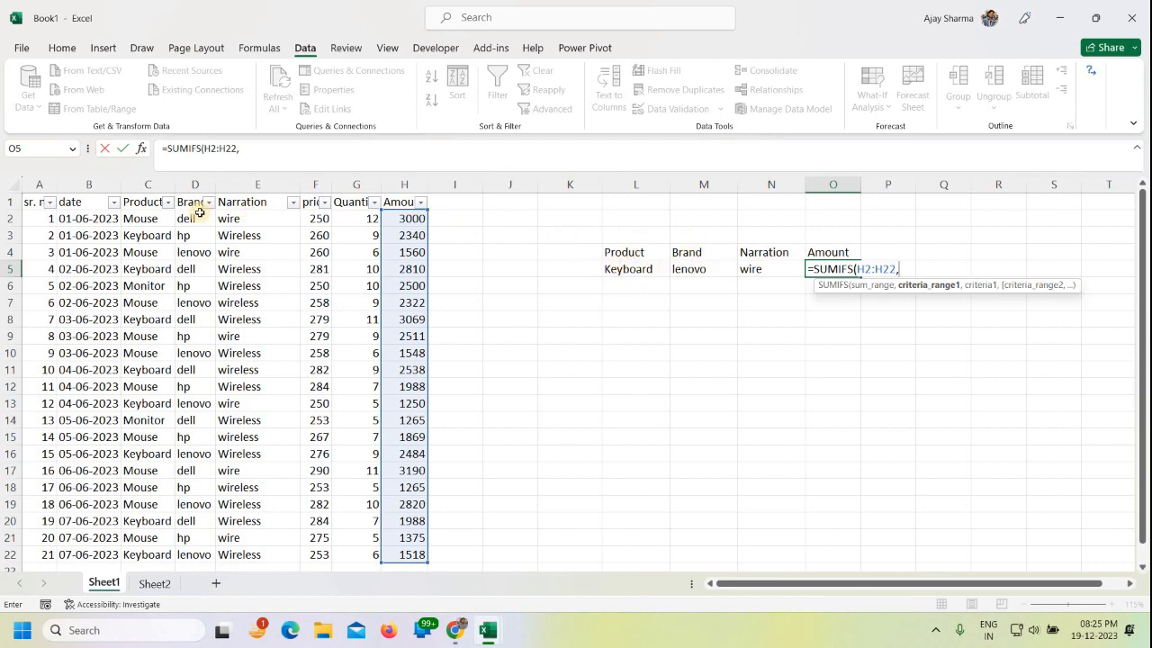
- Add the Product range C2:C22 with criterion L5 and the Brand range D2:D22 with criterion M5 to the SUMIFS formula
{"action": "left_click_drag", "start_coordinate": [152, 218], "coordinate": [147, 546]}
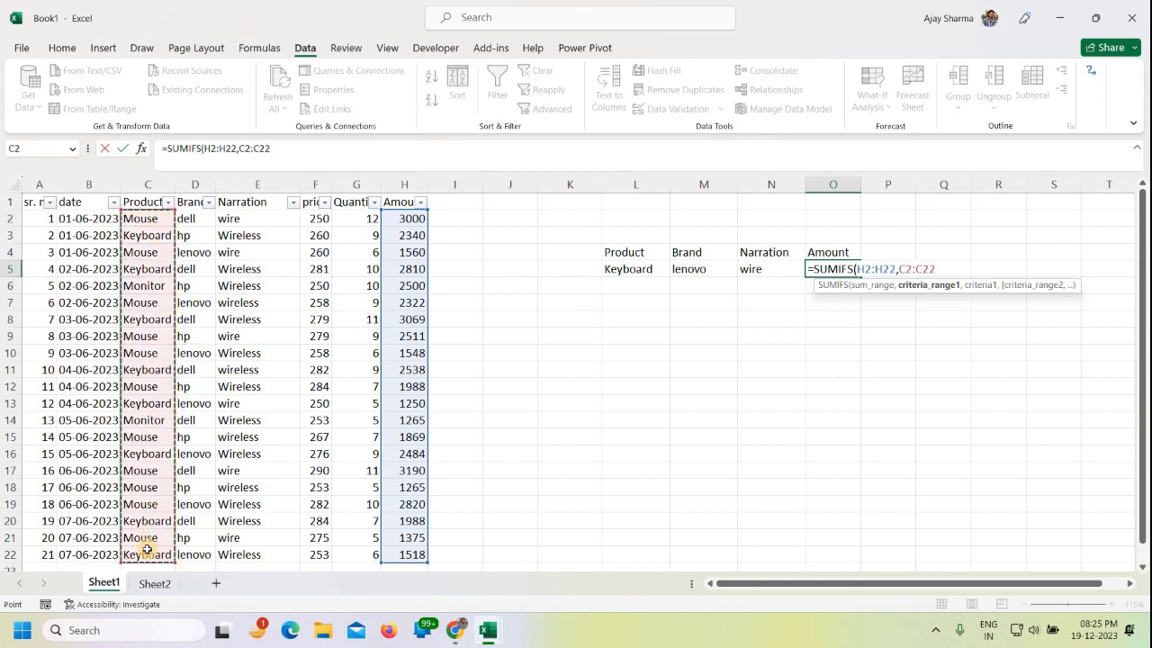
{"action": "type", "text": ","}
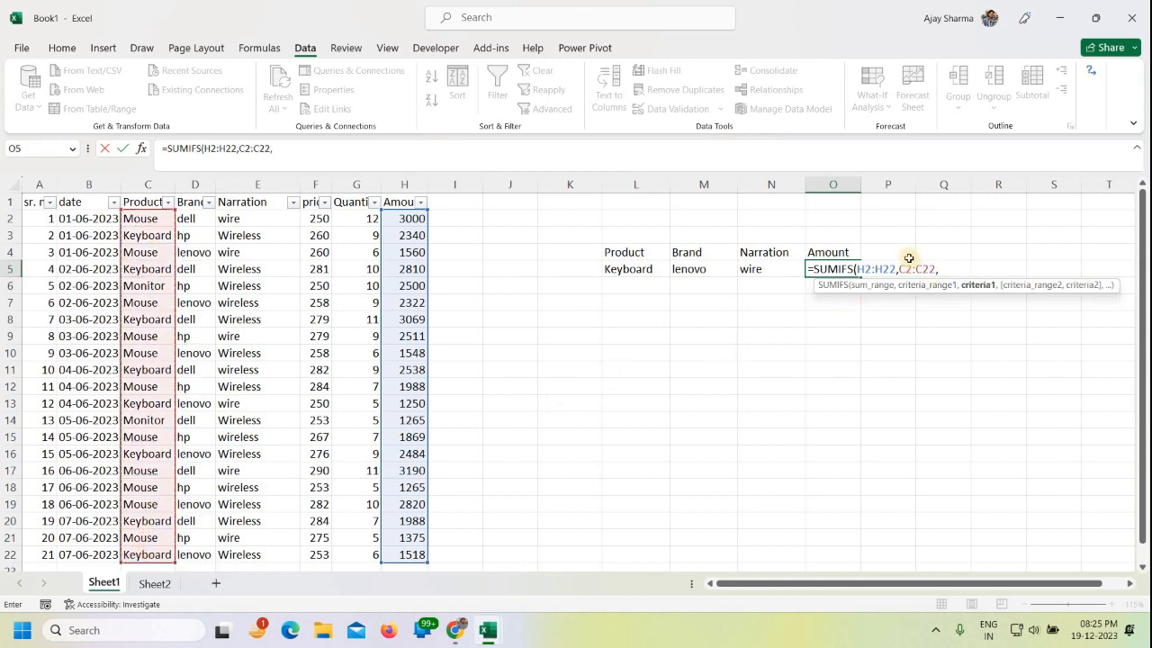
{"action": "left_click", "coordinate": [633, 268]}
{"action": "type", "text": ","}
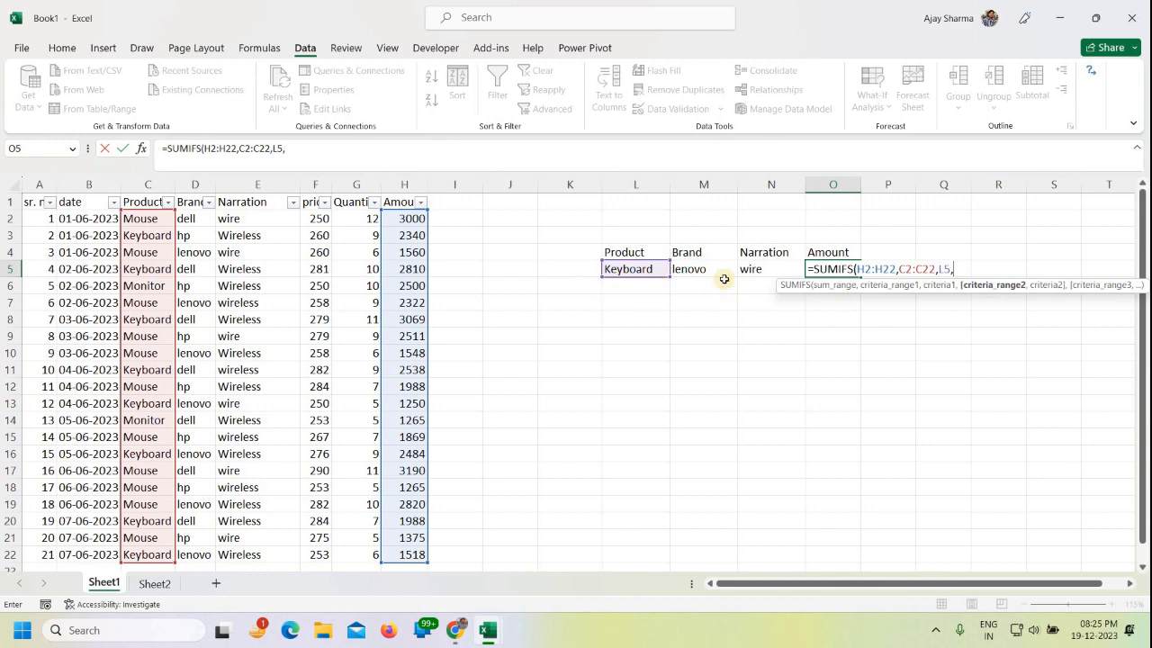
{"action": "left_click_drag", "start_coordinate": [188, 218], "coordinate": [190, 551]}
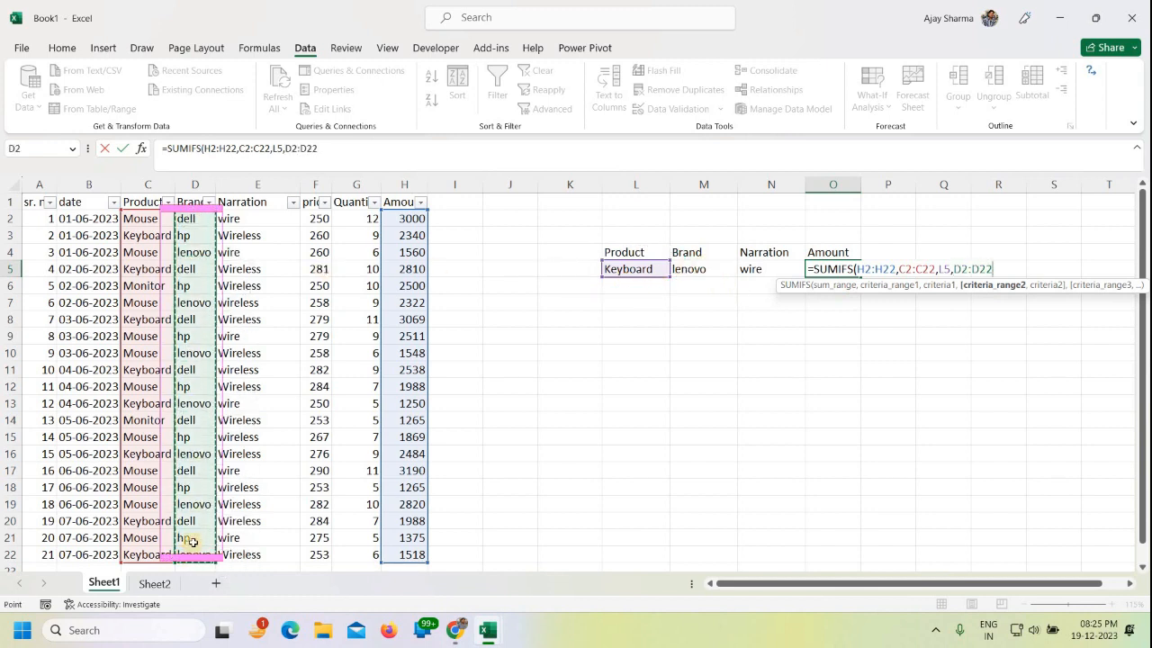
{"action": "type", "text": ","}
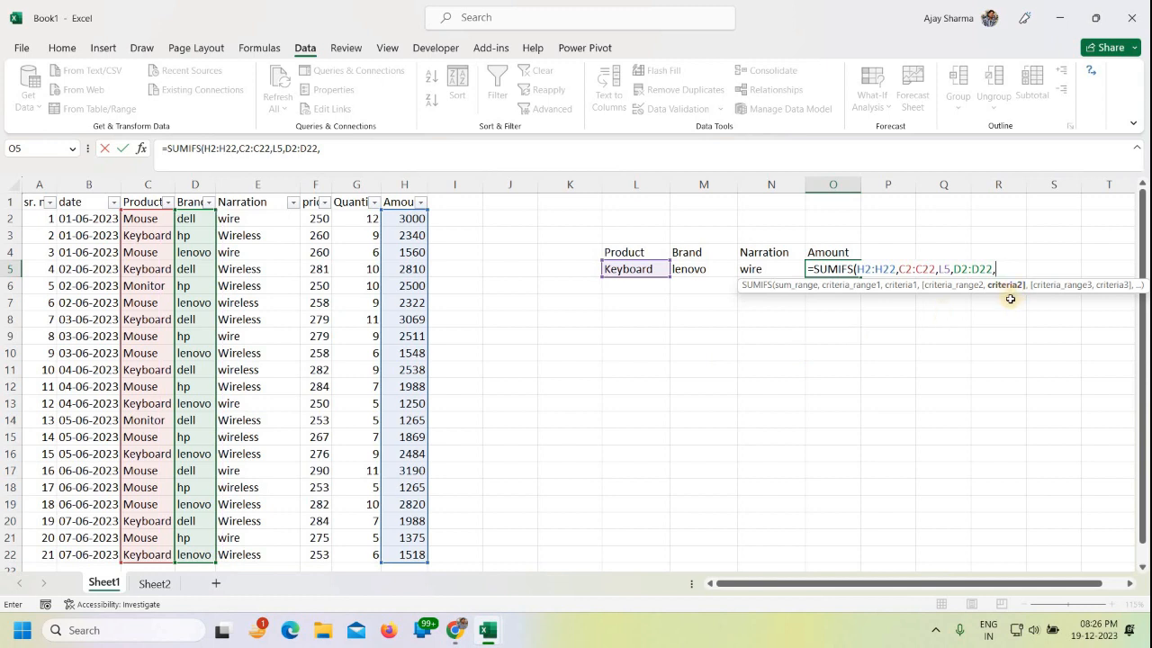
{"action": "left_click", "coordinate": [697, 267]}
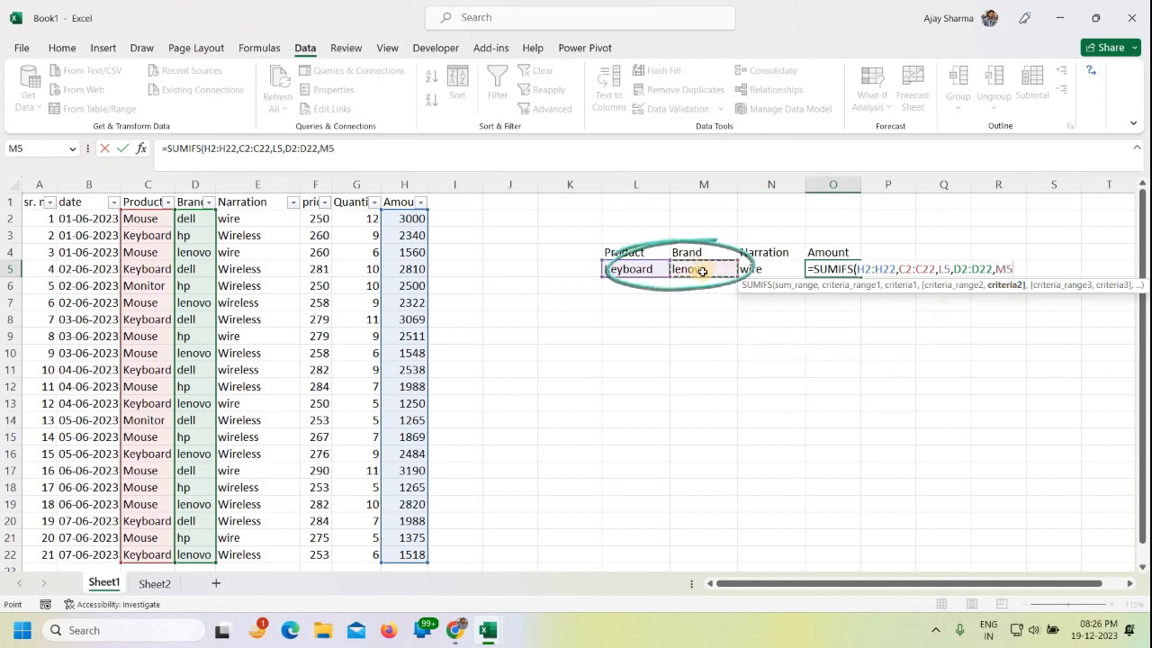
{"action": "type", "text": ","}
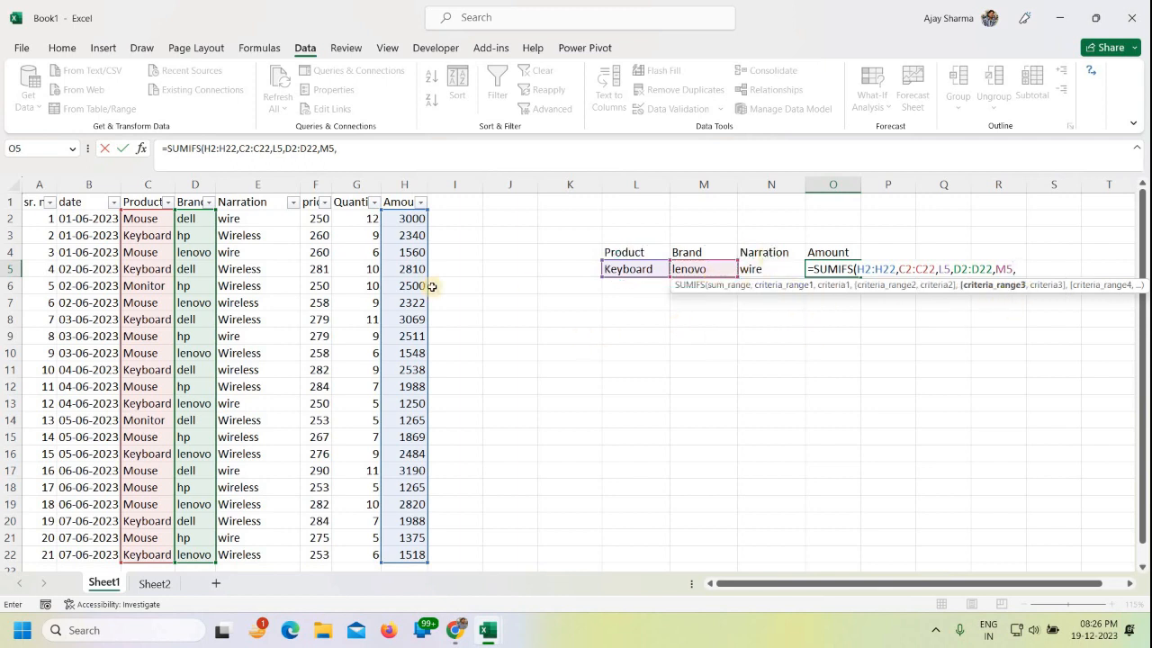
- Add the Narration range E2:E22 with criterion N5 as the third condition and complete the SUMIFS formula in O5
{"action": "left_click_drag", "start_coordinate": [259, 218], "coordinate": [232, 548]}
{"action": "type", "text": ","}
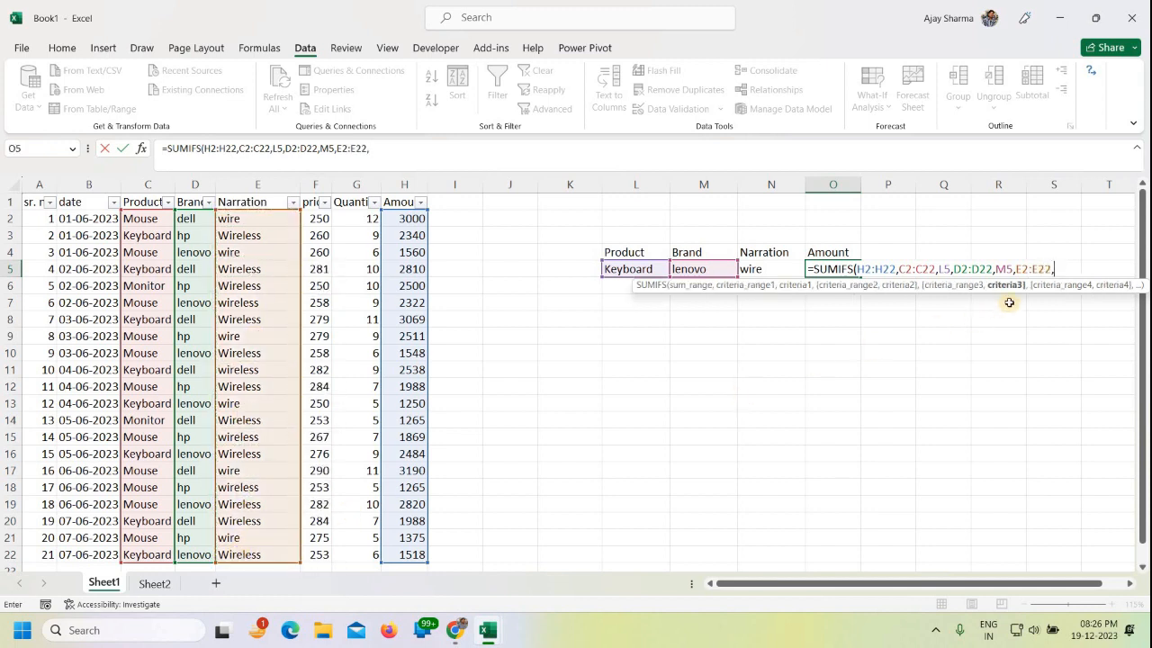
{"action": "left_click", "coordinate": [769, 270]}
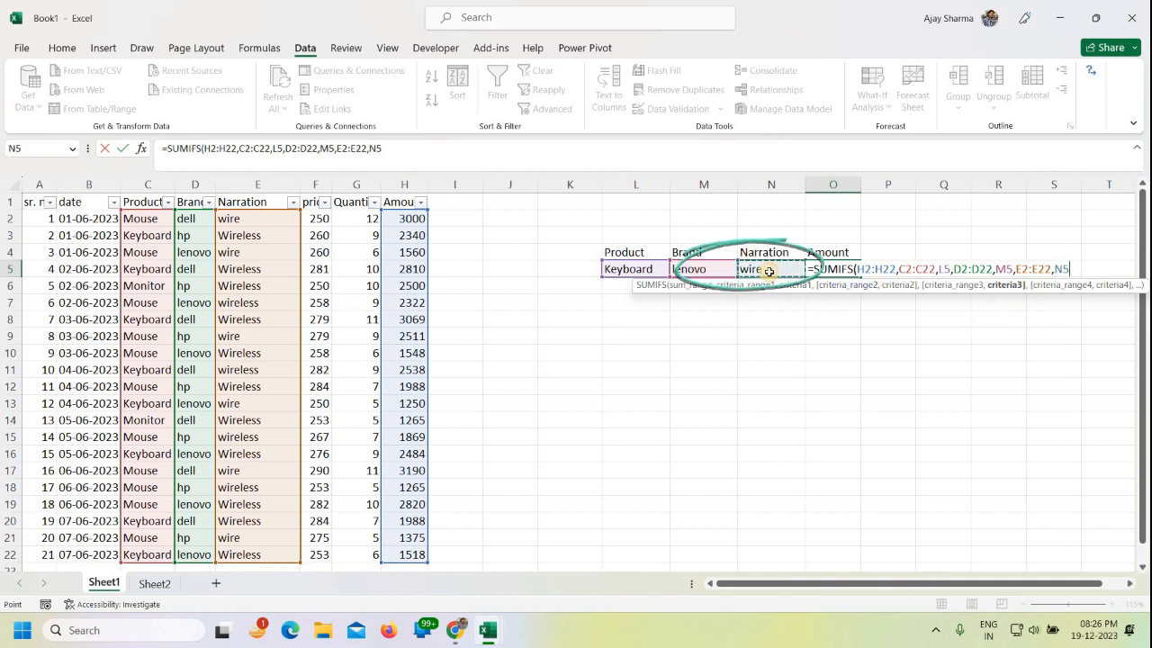
{"action": "key", "text": "Return"}
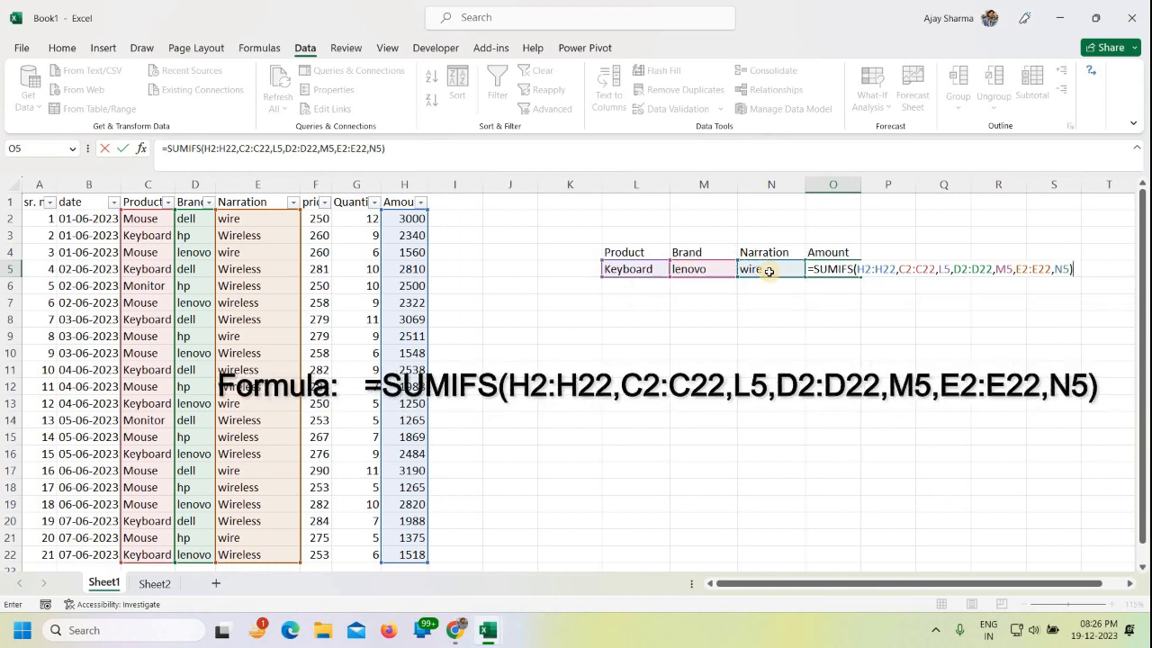
- Review the Product, Brand and Narration criteria in row 5 and the SUMIFS formula in O5
{"action": "left_click", "coordinate": [645, 271]}
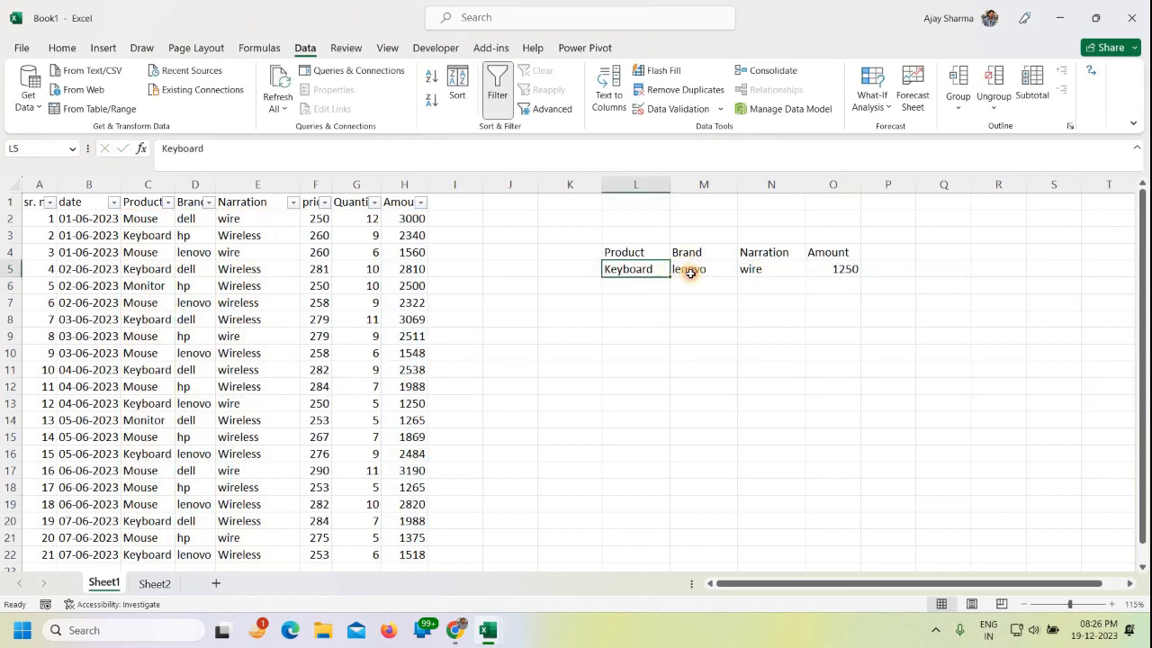
{"action": "left_click", "coordinate": [697, 270]}
{"action": "left_click", "coordinate": [757, 268]}
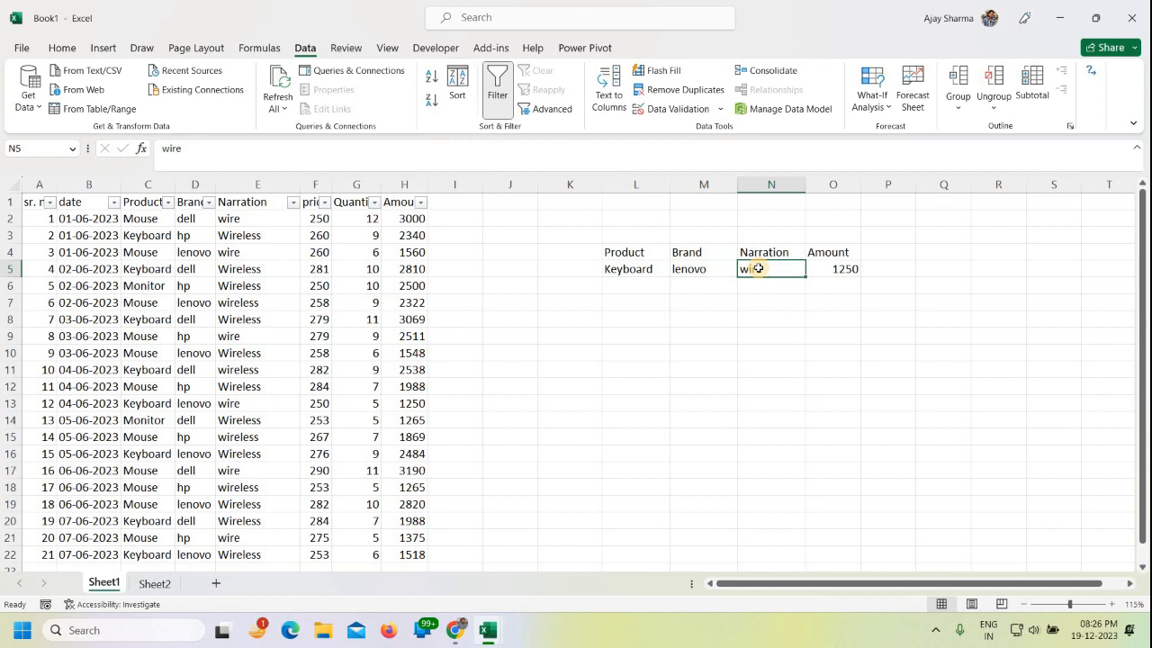
{"action": "left_click", "coordinate": [840, 269]}
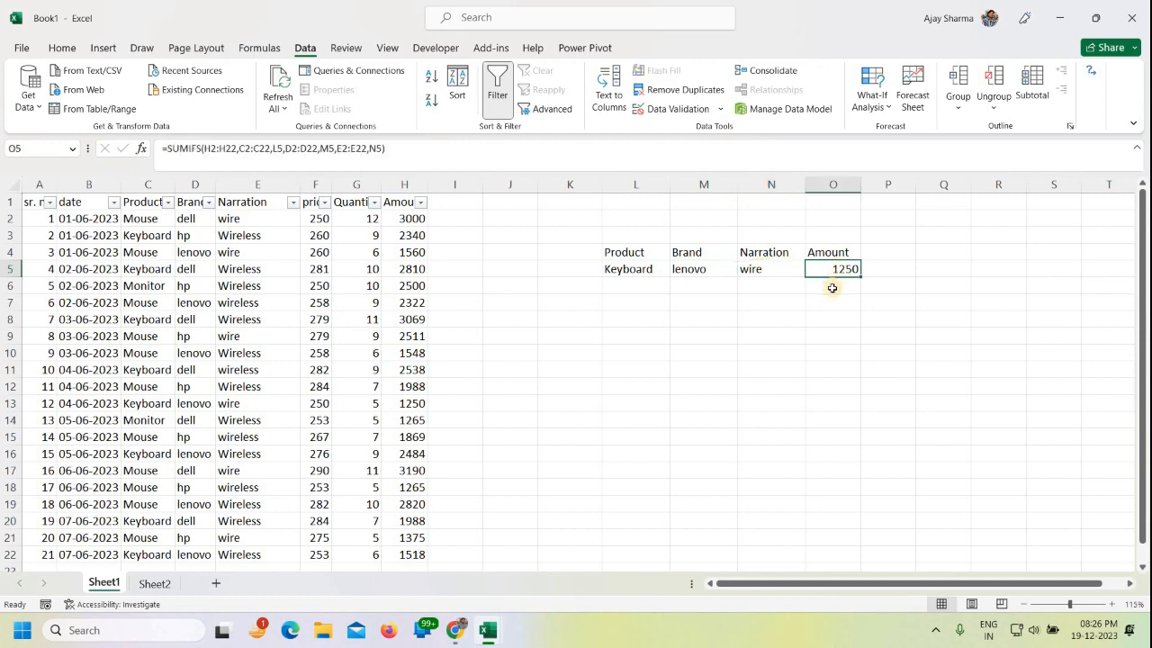
{"action": "key", "text": "Right"}
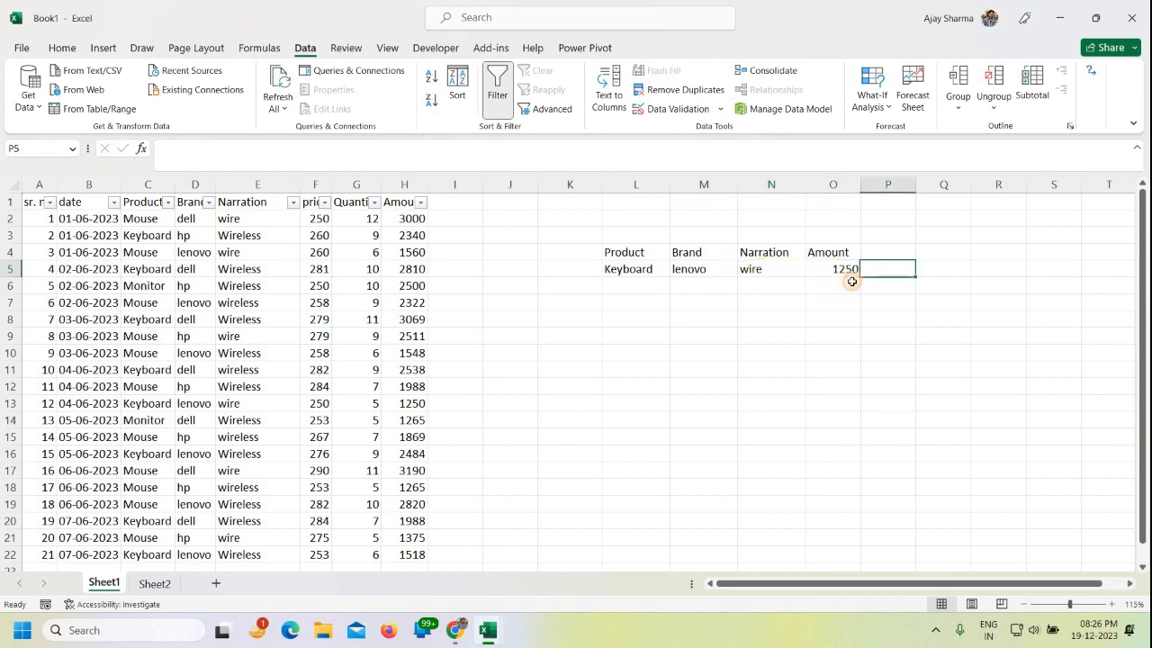
- Filter the Narration column to wire only and check the amount of the Keyboard lenovo row against the SUMIFS total
{"action": "left_click", "coordinate": [292, 203]}
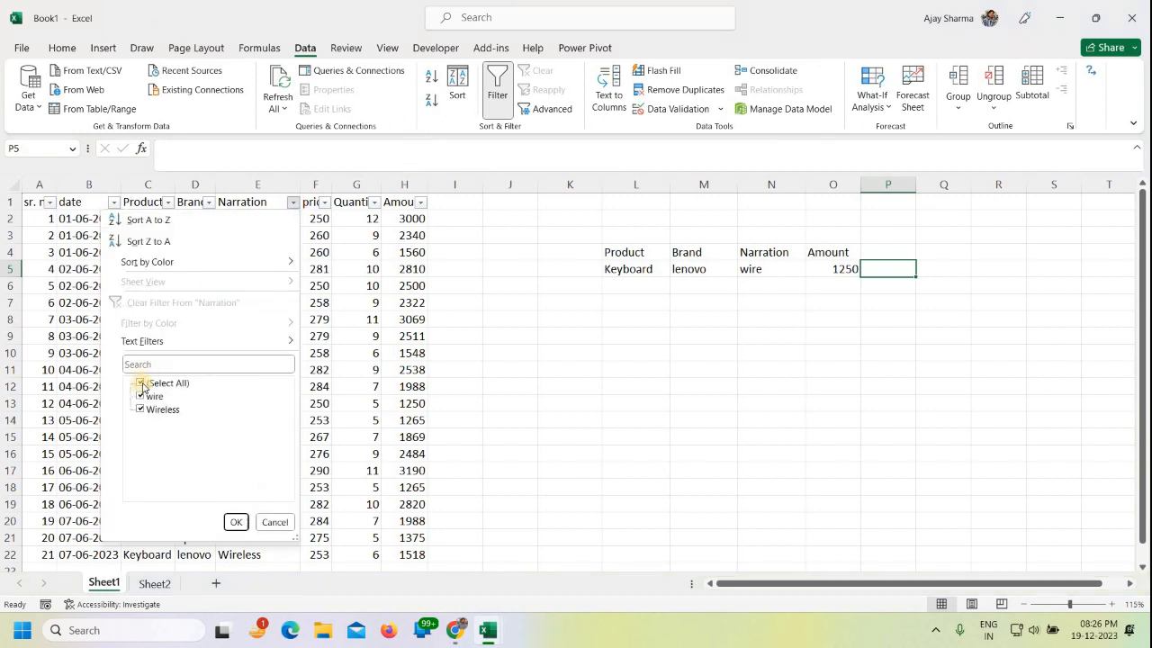
{"action": "left_click", "coordinate": [141, 383]}
{"action": "left_click", "coordinate": [140, 396]}
{"action": "left_click", "coordinate": [236, 522]}
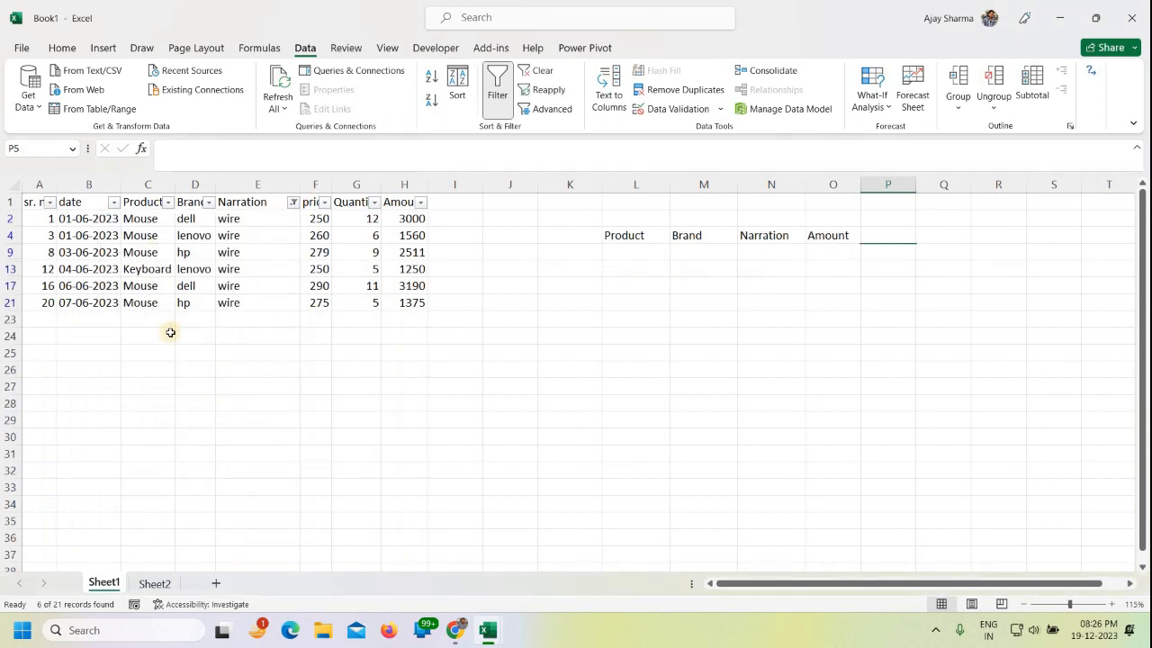
{"action": "left_click", "coordinate": [190, 270]}
{"action": "left_click_drag", "start_coordinate": [154, 270], "coordinate": [400, 271]}
{"action": "left_click", "coordinate": [401, 272]}
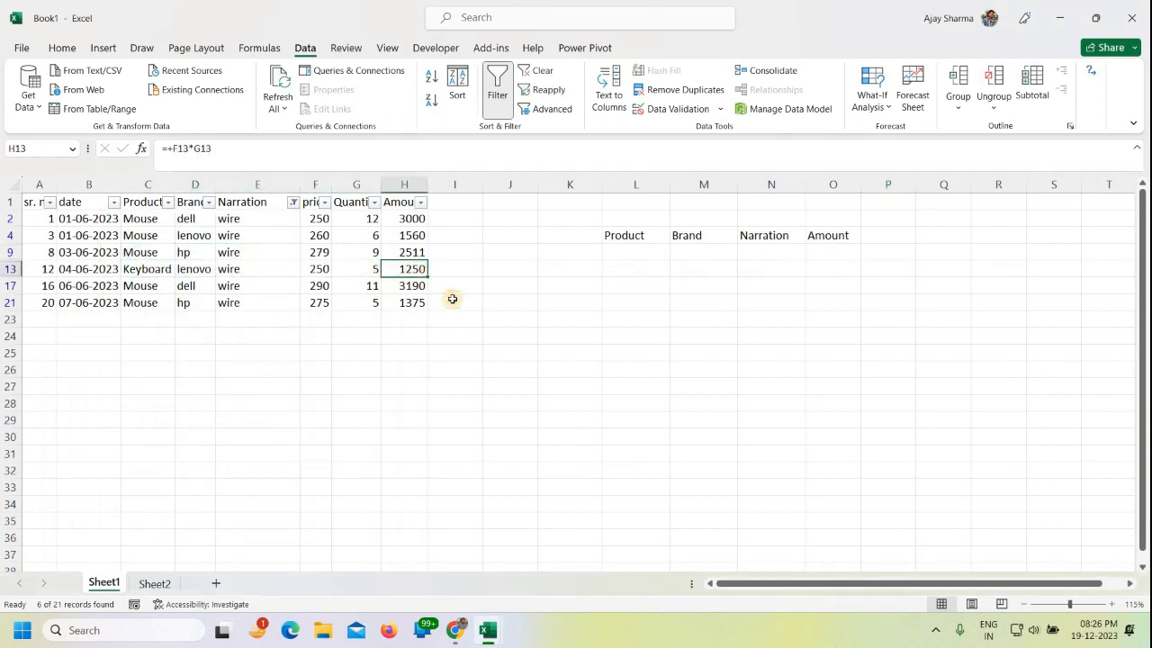
{"action": "left_click", "coordinate": [441, 270]}
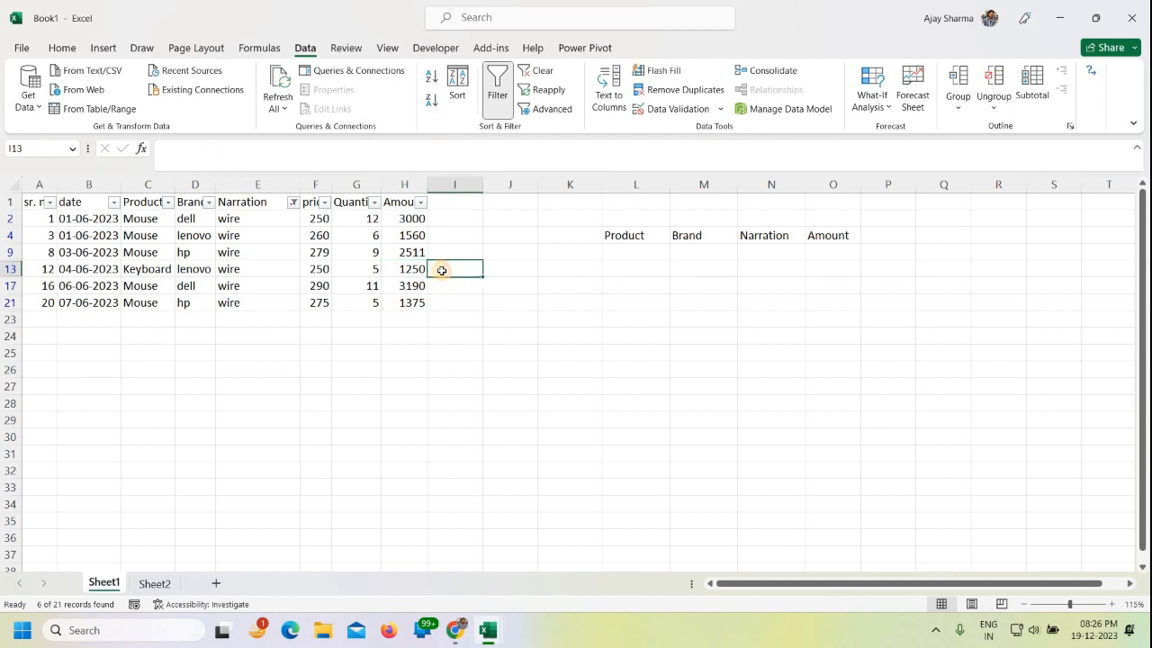
- Reset the Narration filter to show all values again
{"action": "left_click", "coordinate": [293, 202]}
{"action": "left_click", "coordinate": [139, 382]}
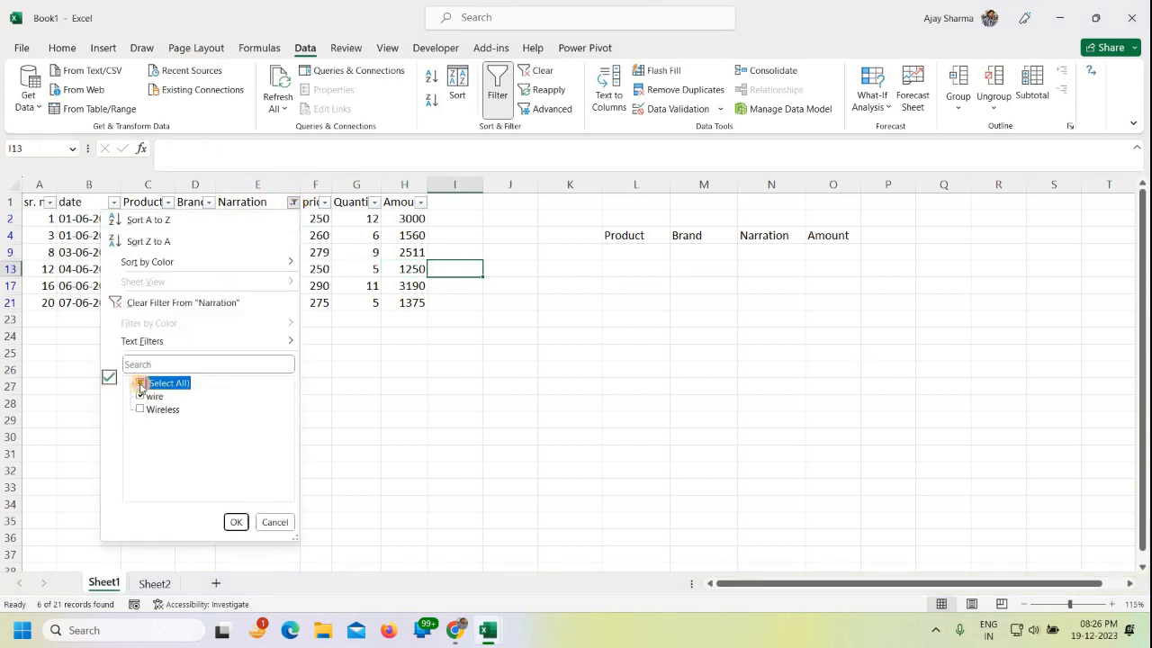
{"action": "left_click", "coordinate": [233, 520]}
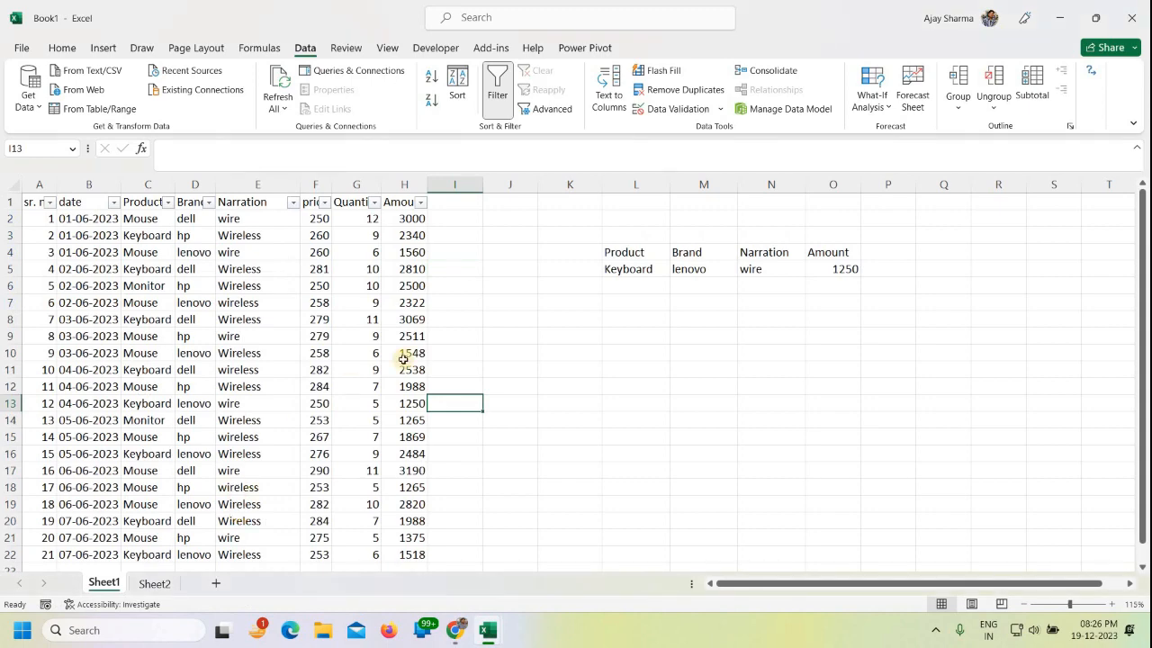